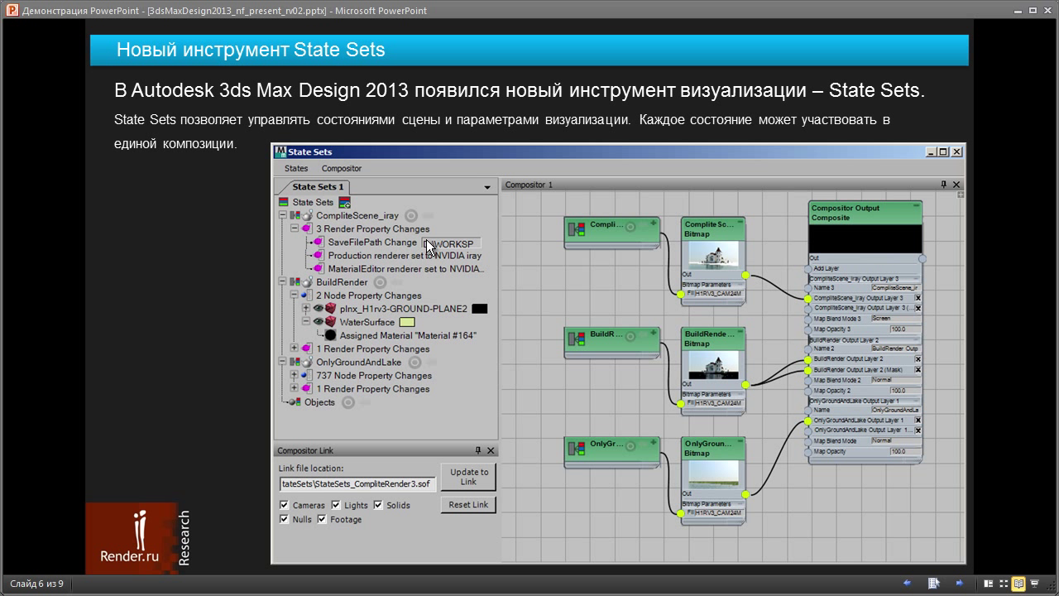
# - Advance the slideshow from slide 6 to slide 7, which lists the State Sets tool's main features
pyautogui.click(494, 225)
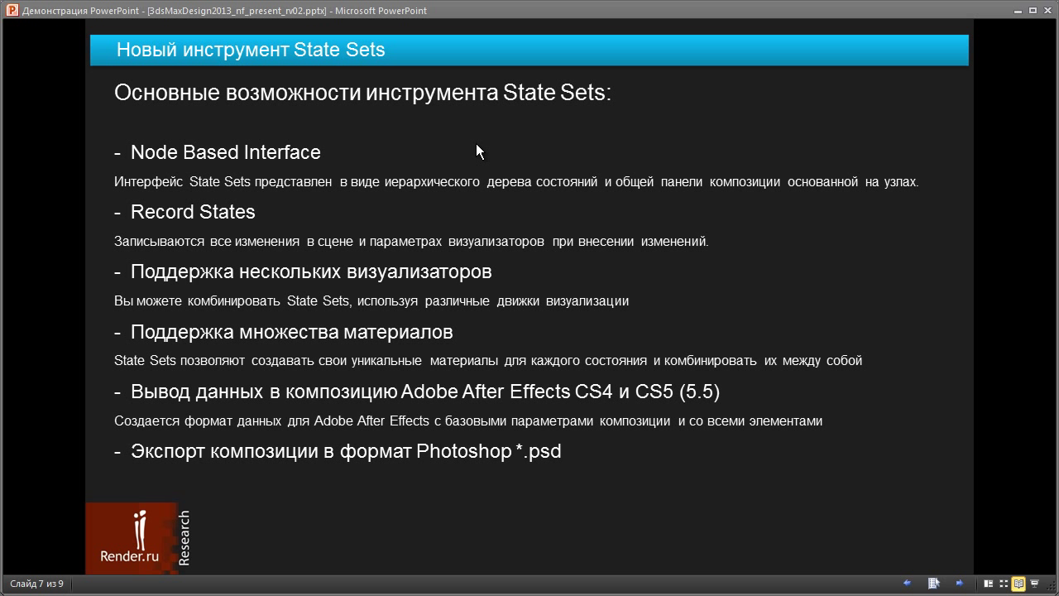
# - Advance the slideshow to the workflow-images slide before switching to the 3ds Max house scene
pyautogui.click(752, 217)
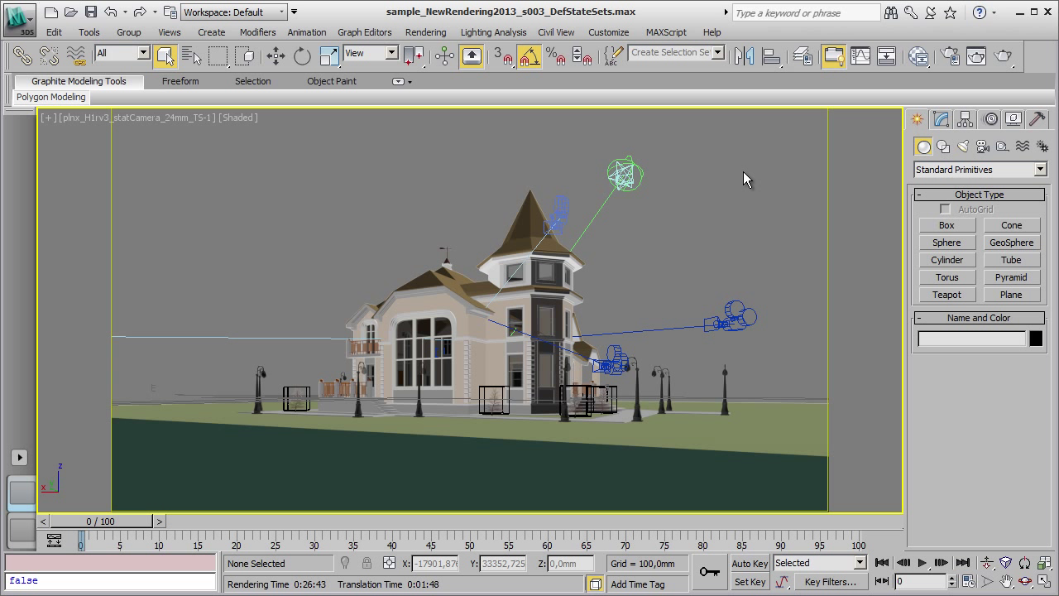
# - Open the State Sets window from the Rendering menu and position it over the viewport
pyautogui.click(426, 31)
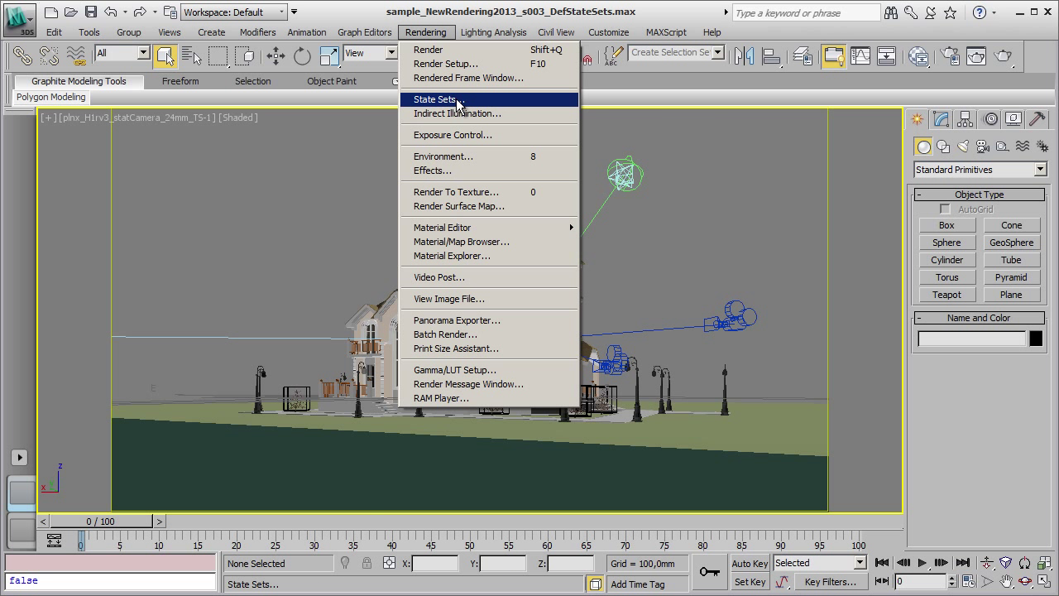
pyautogui.click(456, 100)
pyautogui.moveTo(242, 85); pyautogui.dragTo(268, 85)
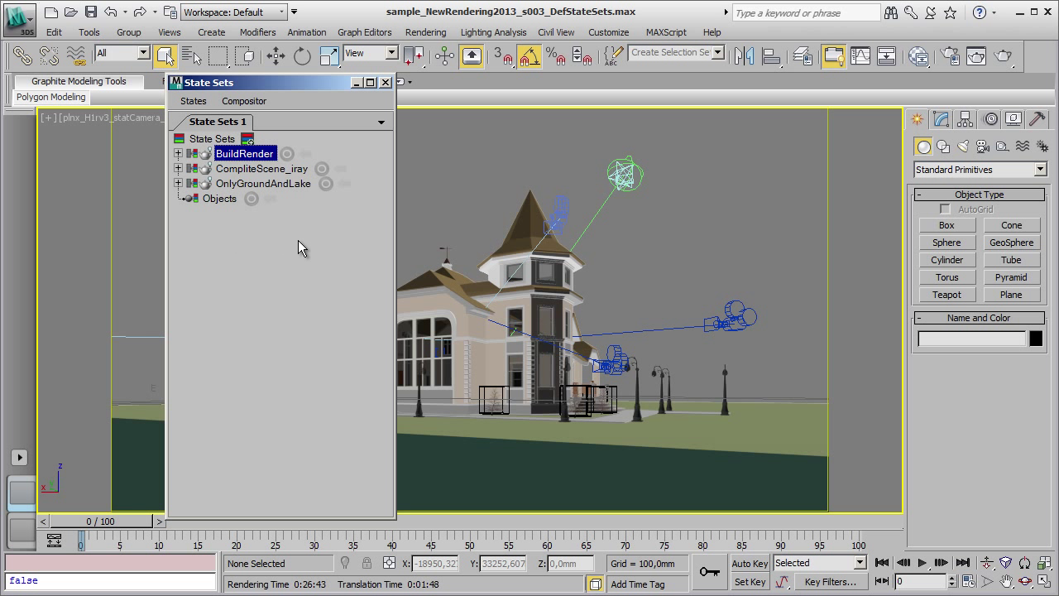
pyautogui.moveTo(309, 82); pyautogui.dragTo(348, 74)
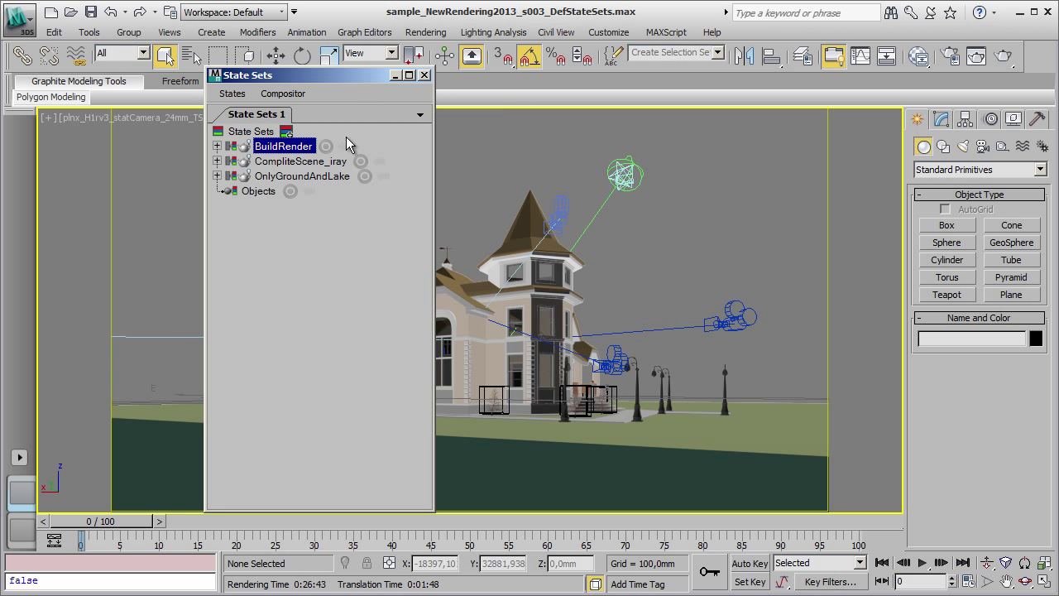
# - Expand BuildRender to inspect its 2 node property changes and SaveFilePath render change
pyautogui.click(217, 145)
pyautogui.click(230, 160)
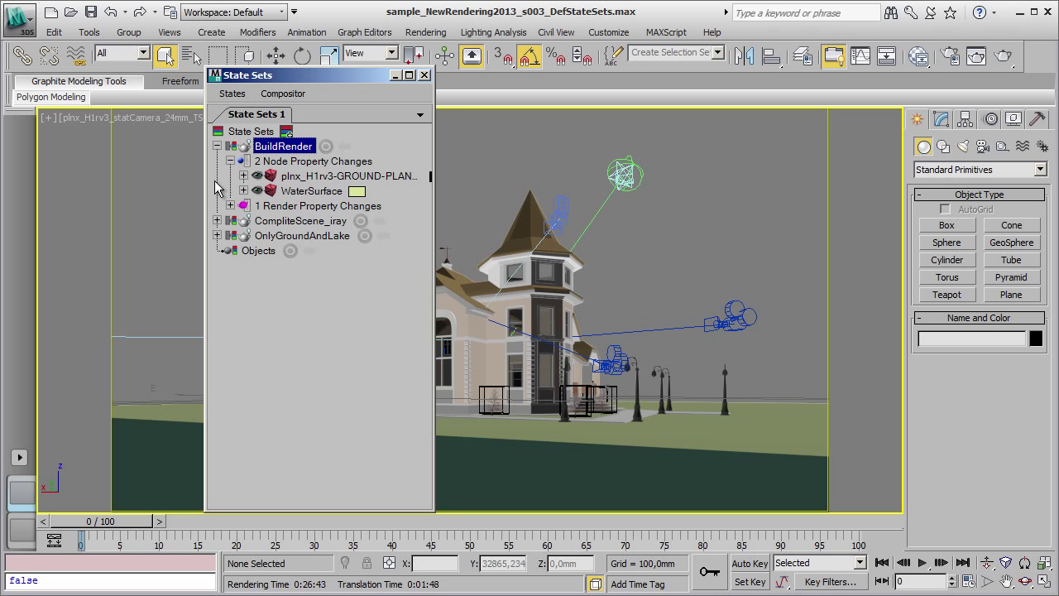
pyautogui.click(217, 145)
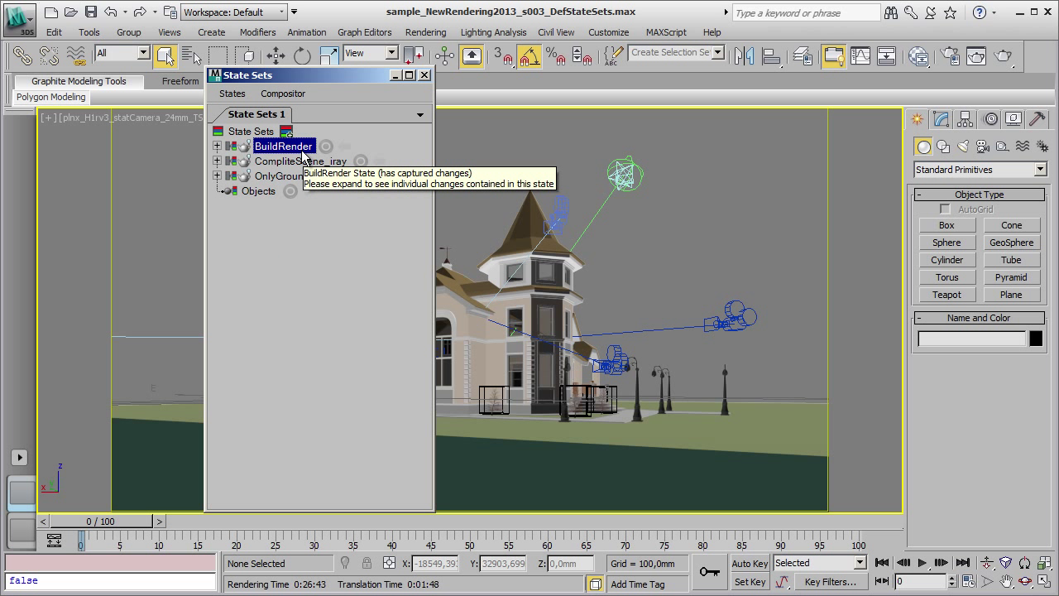
pyautogui.click(217, 146)
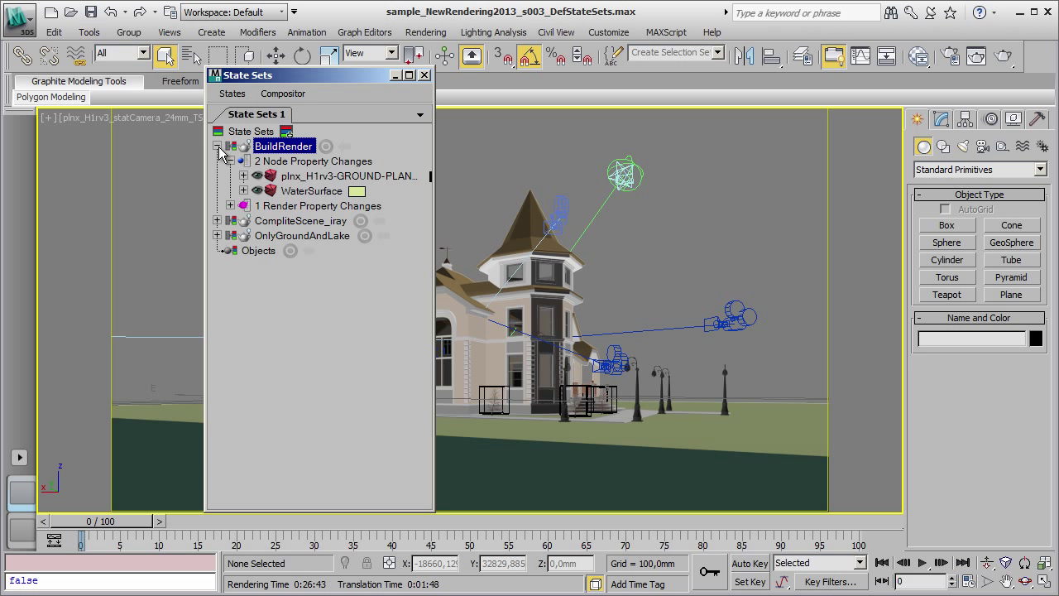
pyautogui.click(282, 162)
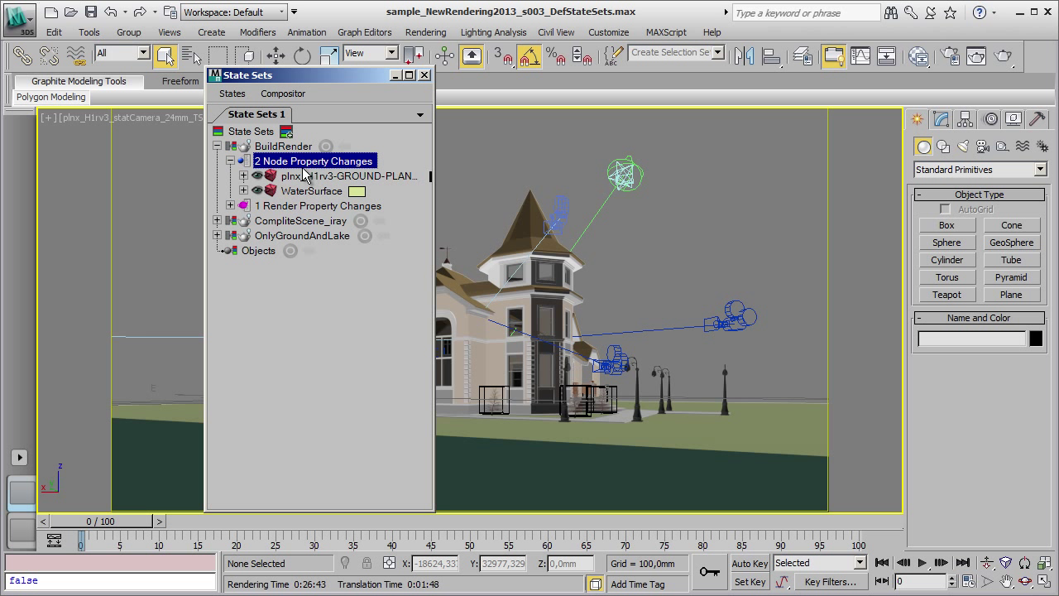
pyautogui.click(287, 207)
pyautogui.click(230, 206)
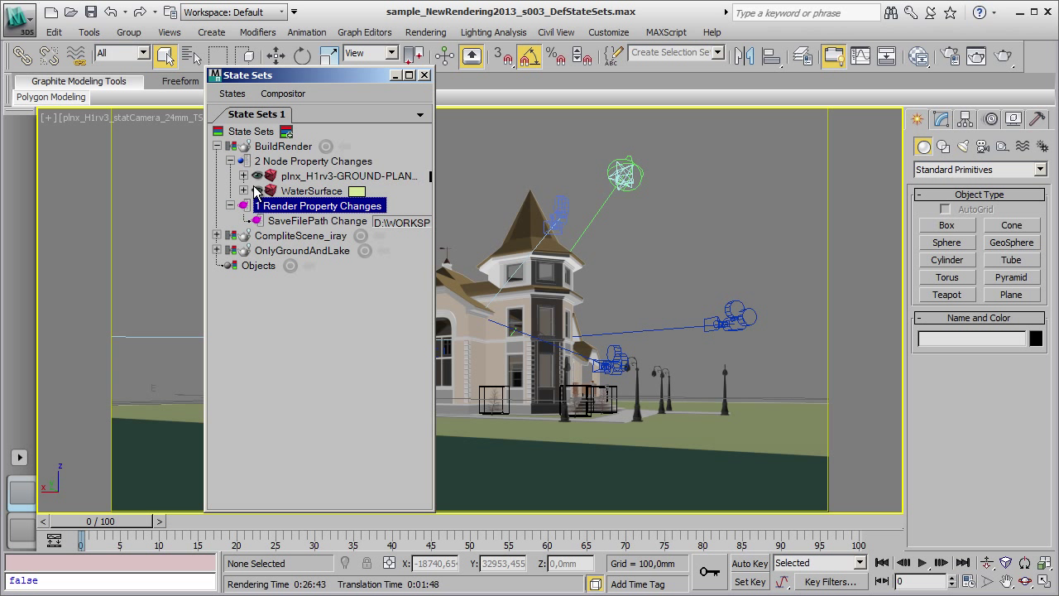
pyautogui.click(229, 162)
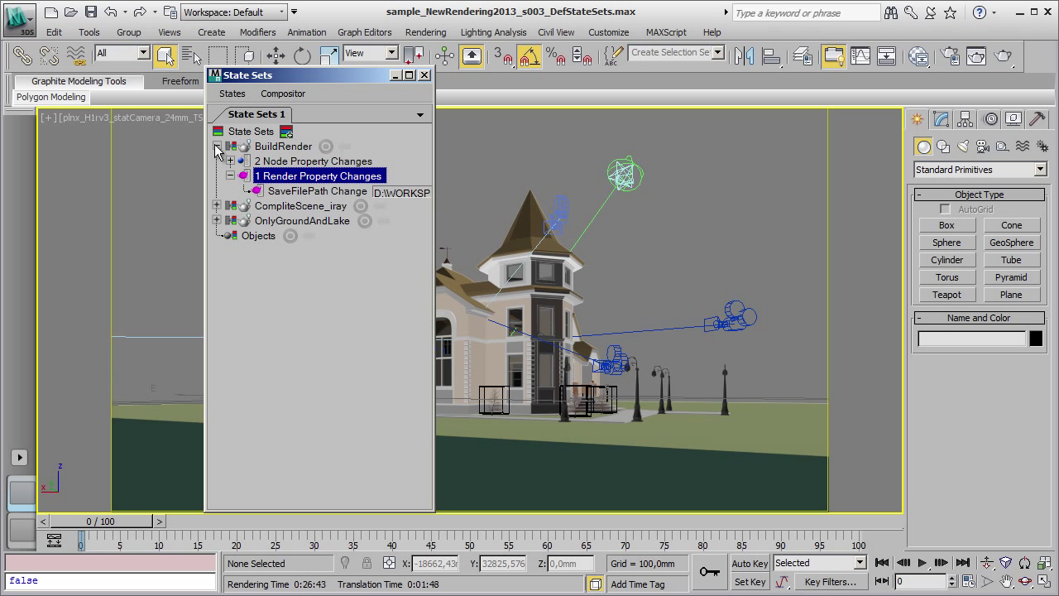
pyautogui.click(217, 146)
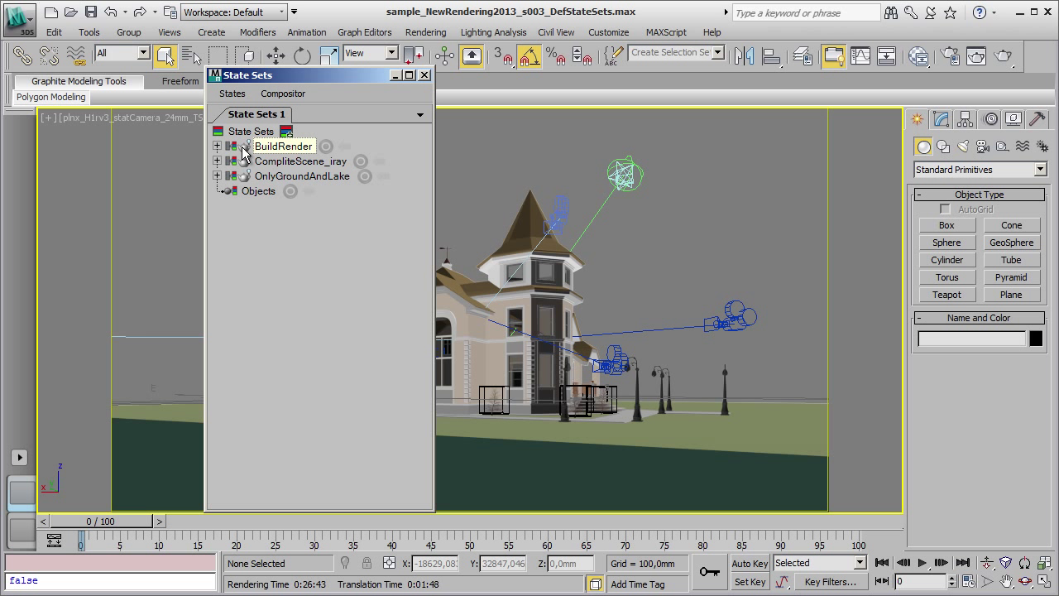
# - Click through the CompliteScene_iray, BuildRender and OnlyGroundAndLake states and the State Sets root
pyautogui.click(289, 152)
pyautogui.click(289, 166)
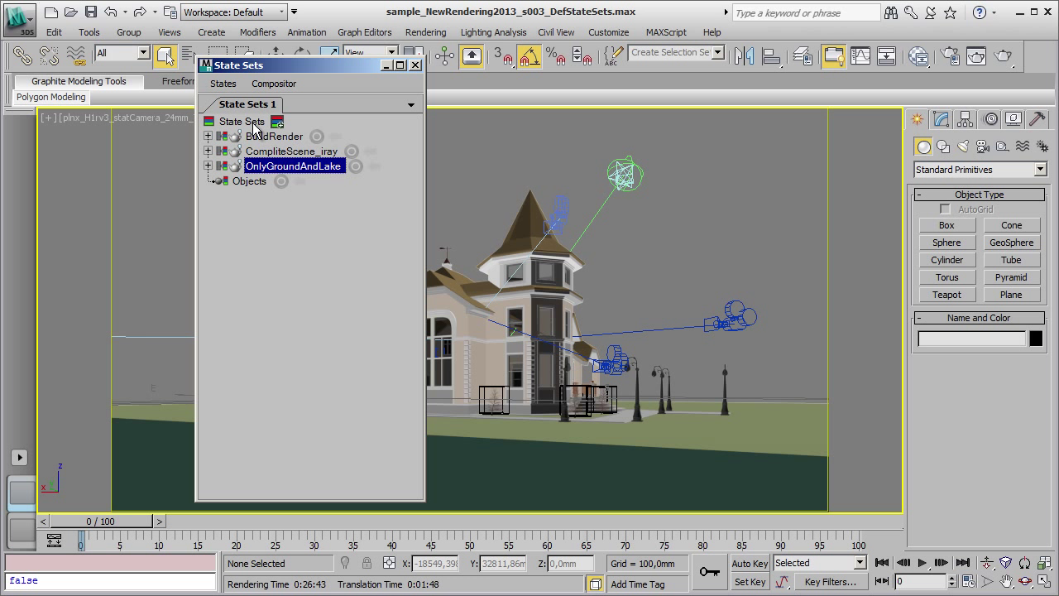
pyautogui.click(244, 121)
pyautogui.moveTo(285, 66); pyautogui.dragTo(231, 124)
pyautogui.click(224, 208)
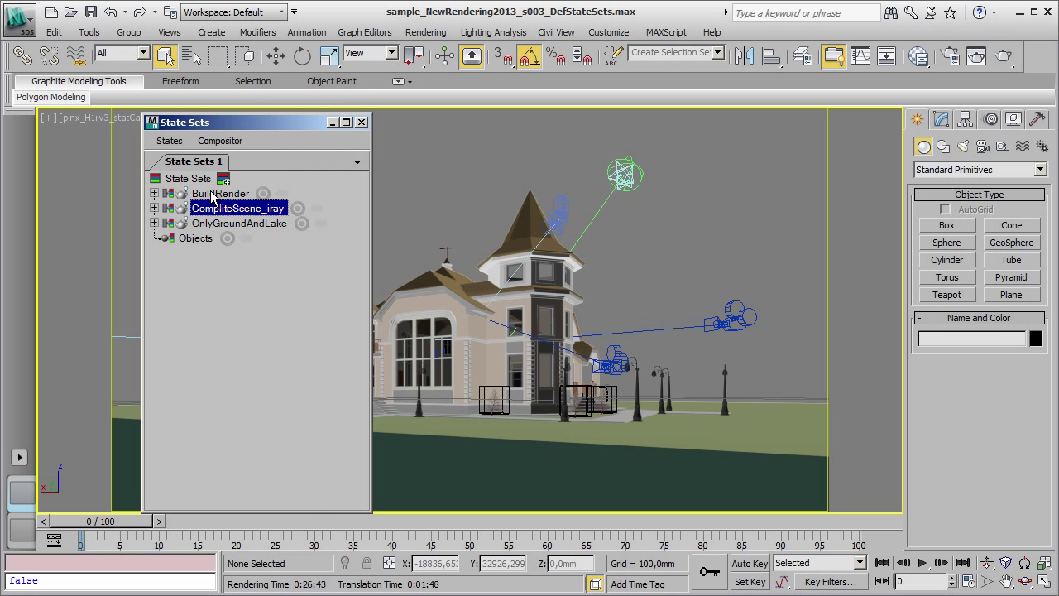
pyautogui.click(220, 193)
pyautogui.click(223, 208)
pyautogui.click(221, 223)
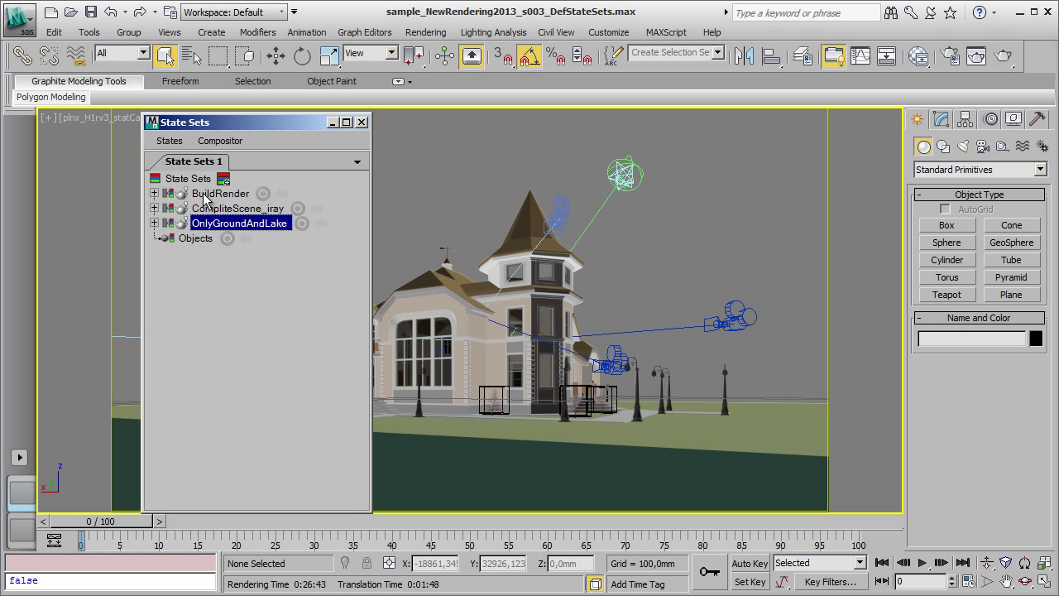
pyautogui.click(199, 181)
pyautogui.moveTo(213, 121); pyautogui.dragTo(180, 119)
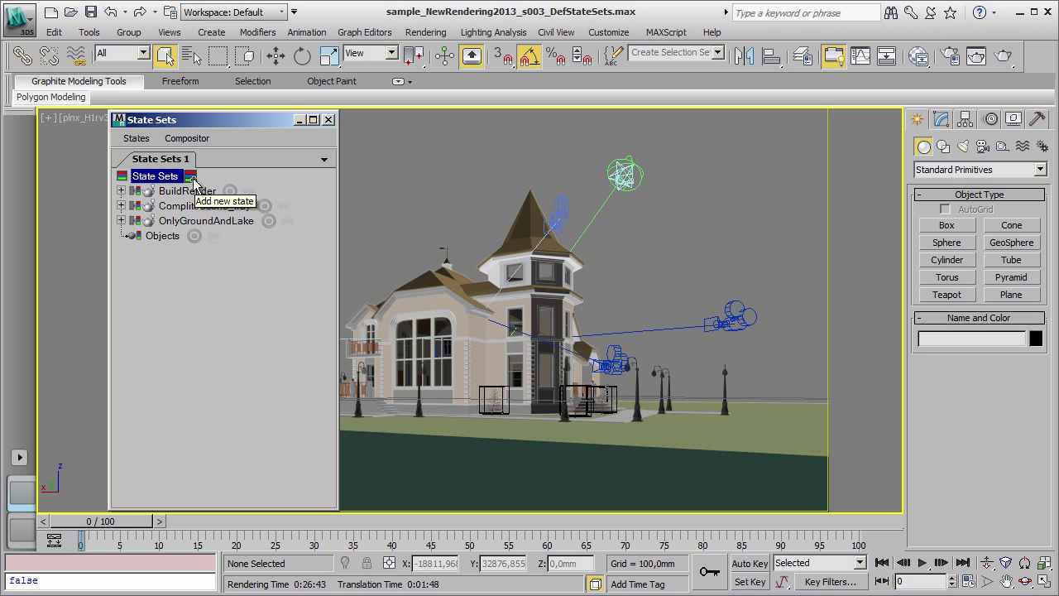
# - Add a new state State01 and switch on recording for it
pyautogui.click(191, 177)
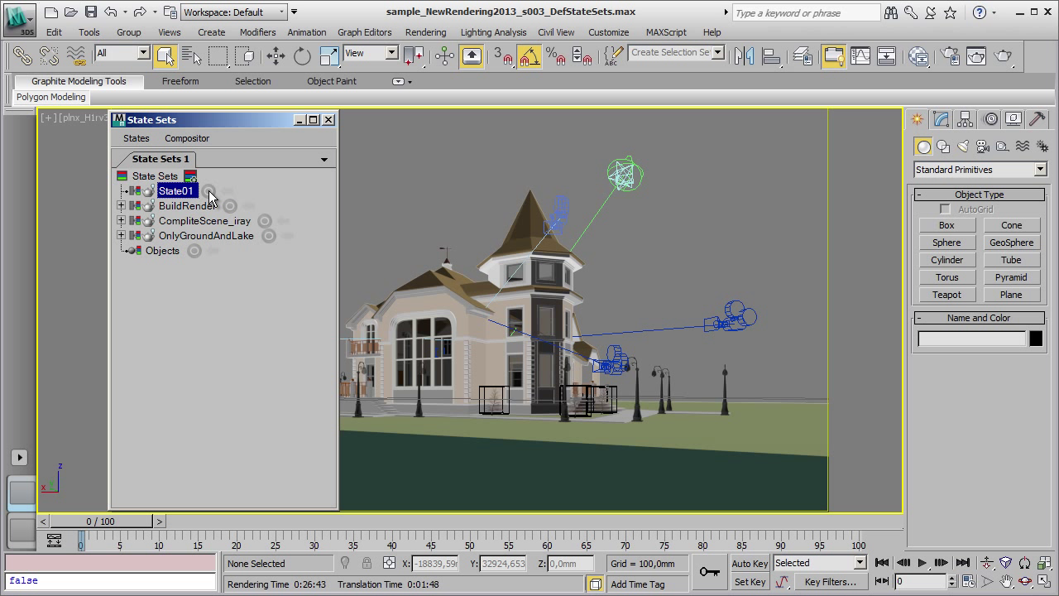
pyautogui.click(209, 192)
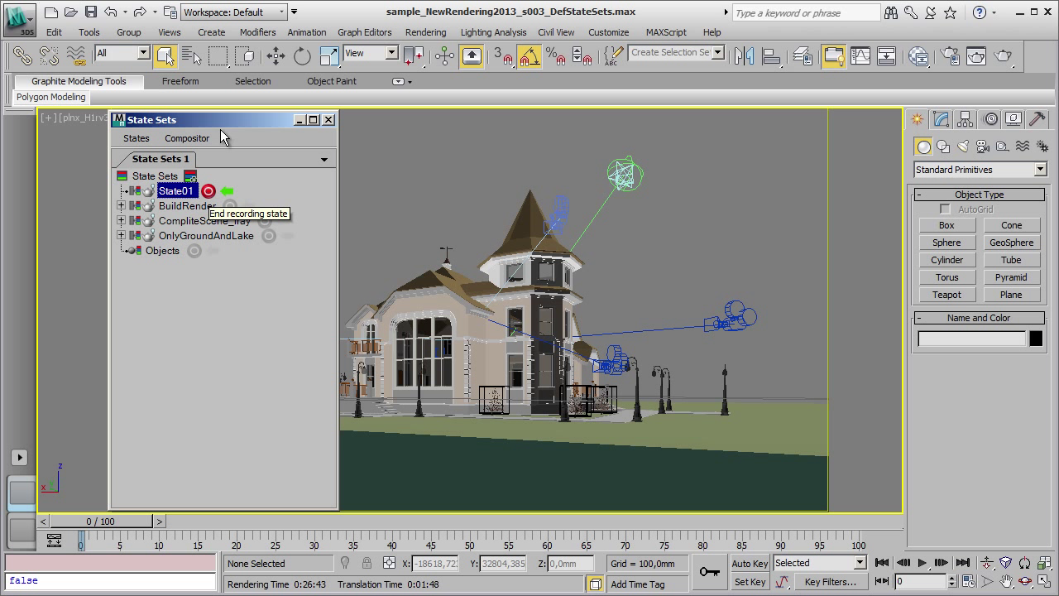
pyautogui.moveTo(220, 121); pyautogui.dragTo(405, 115)
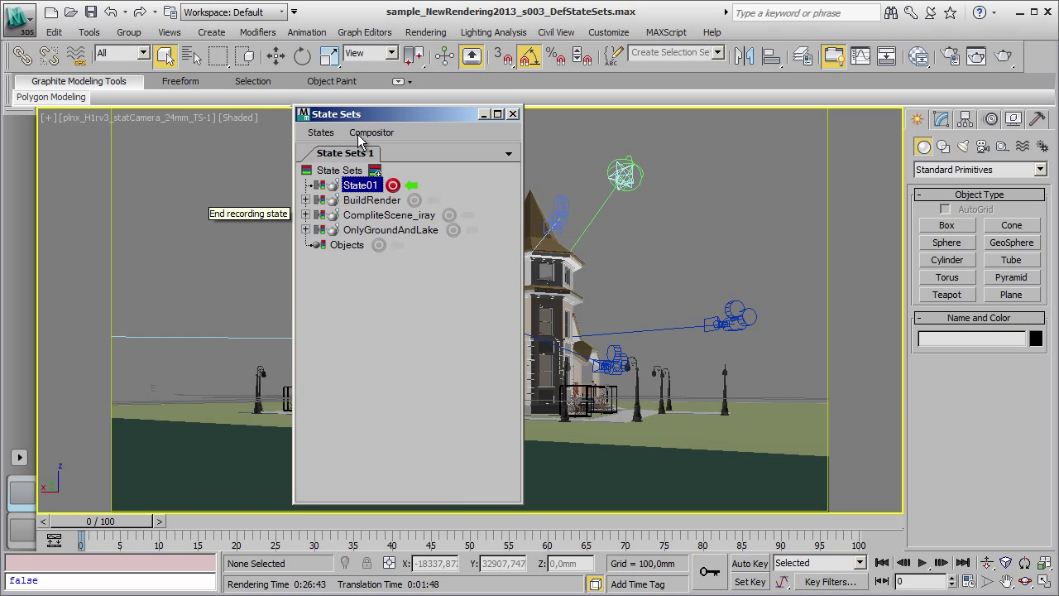
# - Switch the viewport to the TS-2 camera
pyautogui.click(161, 118)
pyautogui.moveTo(198, 134)
pyautogui.click(122, 151)
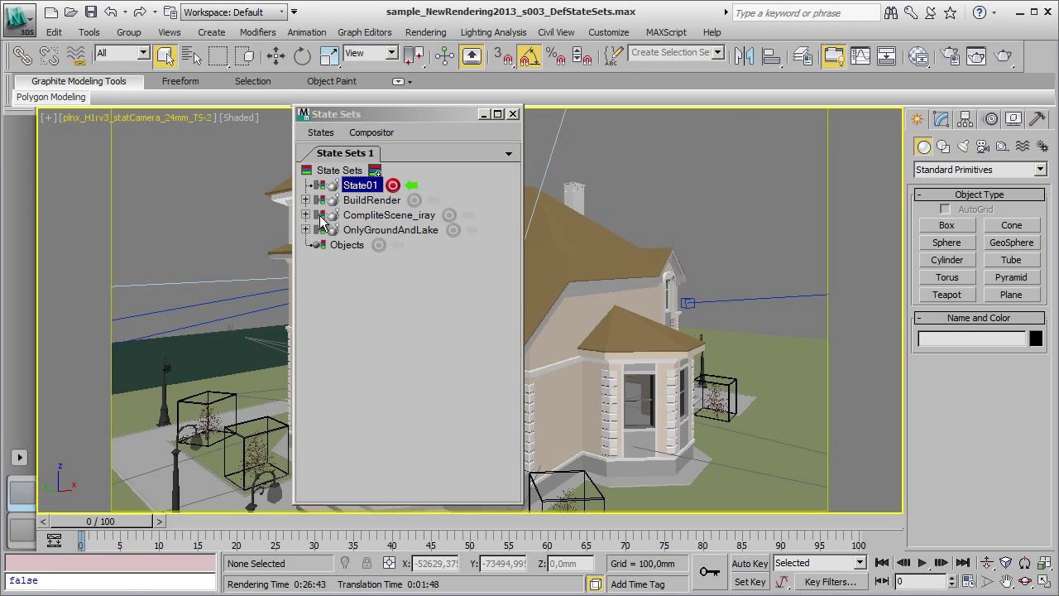
pyautogui.moveTo(447, 116); pyautogui.dragTo(197, 129)
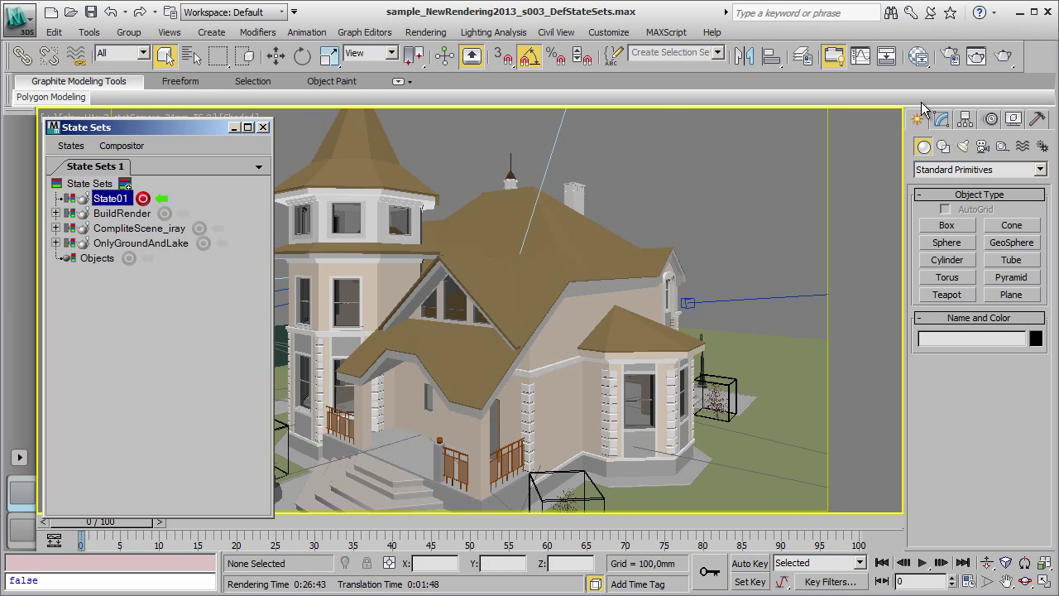
# - In Render Setup, change the saved output file name to H1RV3_CAM24MM_out2.tif
pyautogui.click(950, 56)
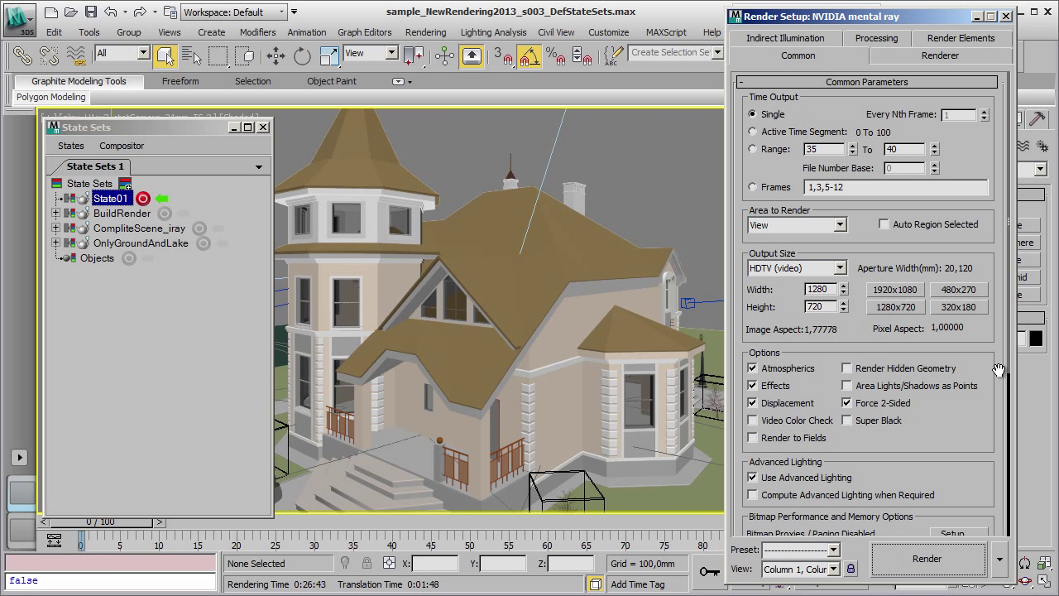
pyautogui.moveTo(852, 340); pyautogui.dragTo(836, 220)
pyautogui.click(959, 457)
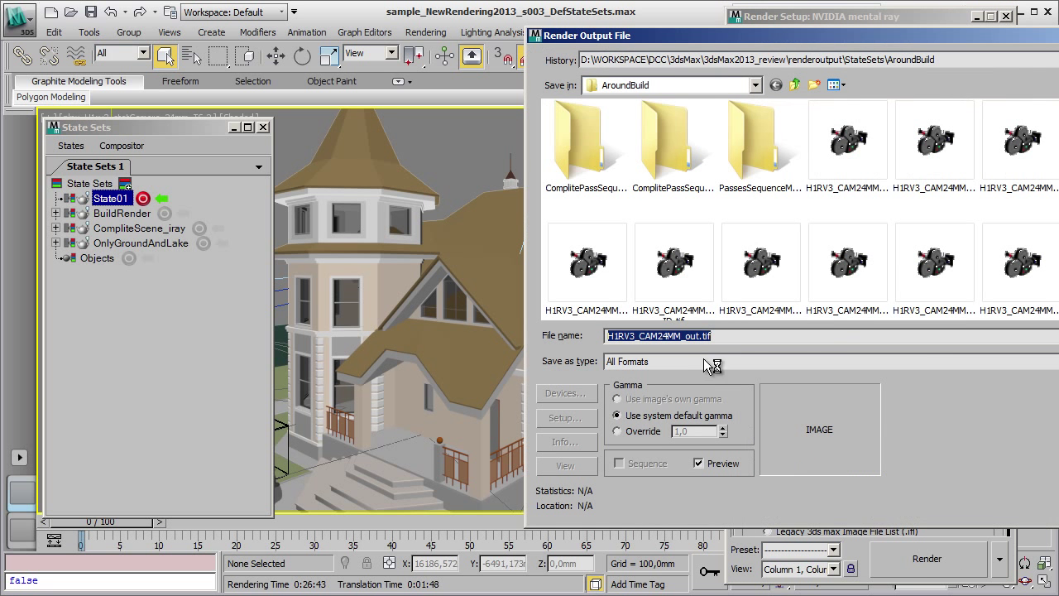
pyautogui.click(998, 335)
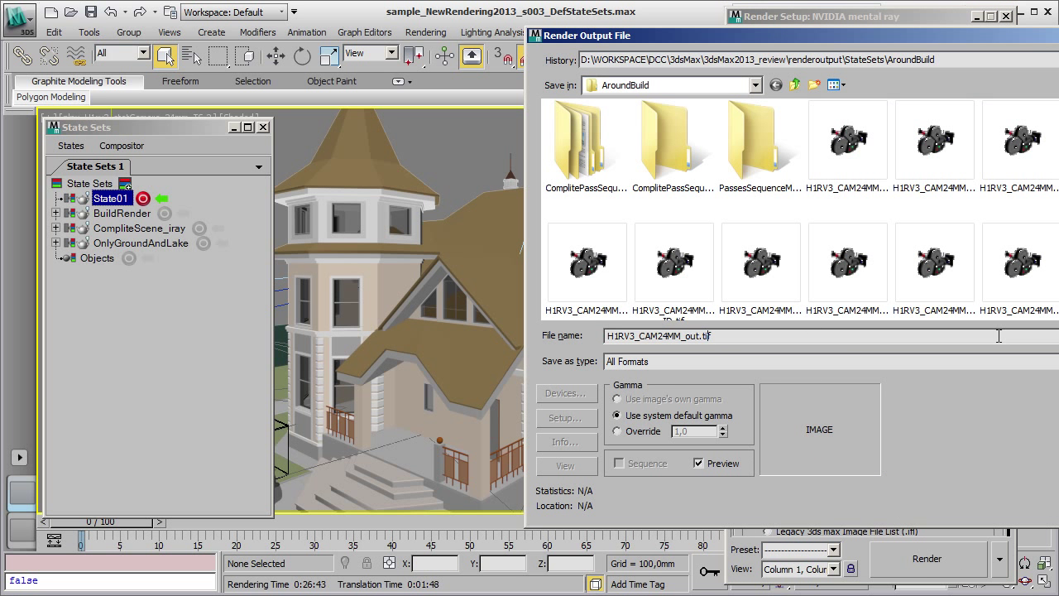
pyautogui.write('2')
pyautogui.press('Return')
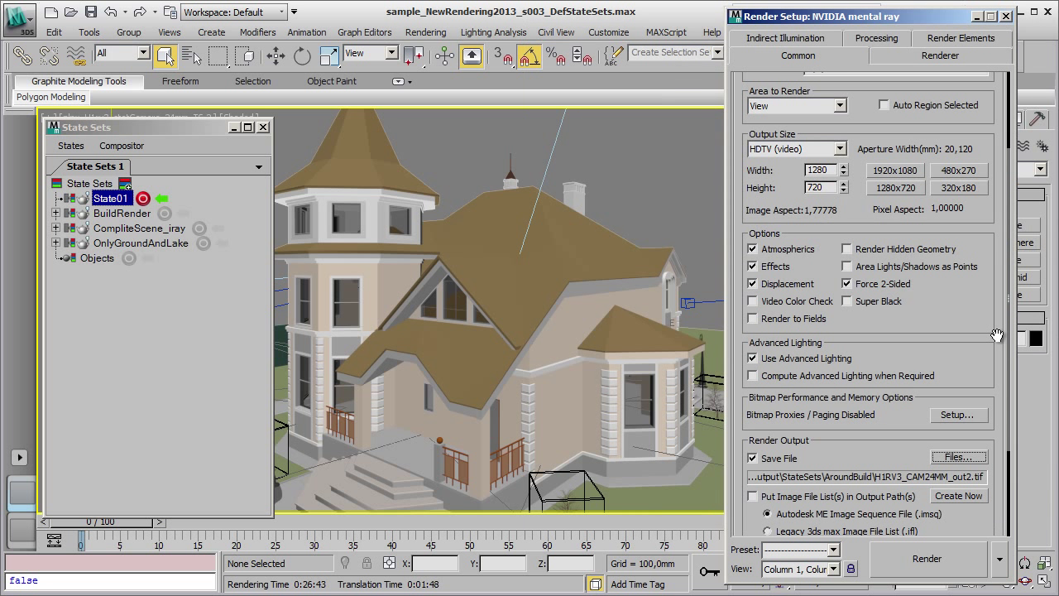
pyautogui.moveTo(981, 331); pyautogui.dragTo(974, 256)
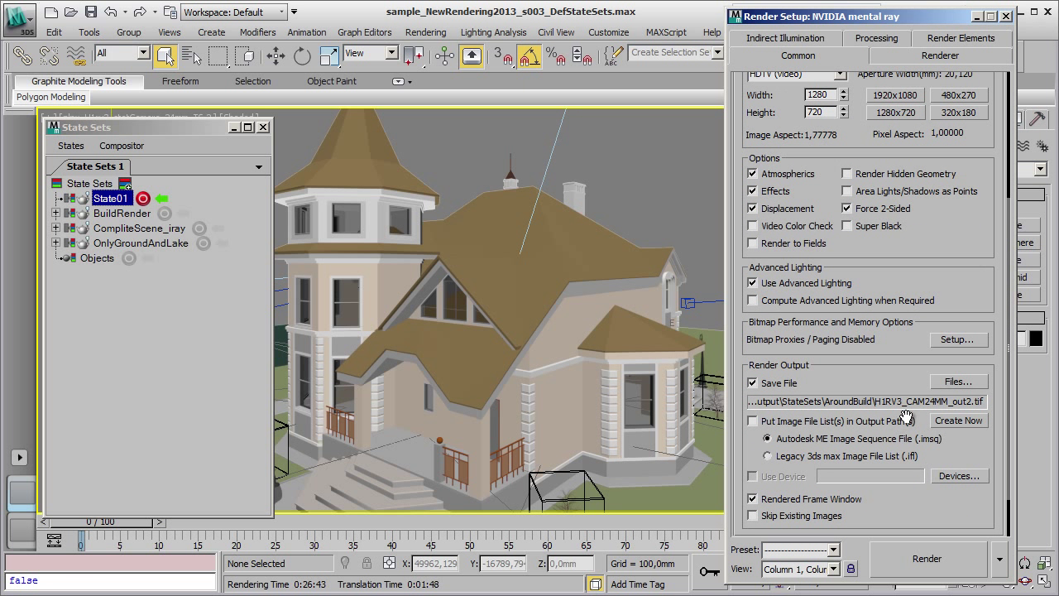
# - Set mental ray samples per pixel to minimum 4 and maximum 16, and adjust Rays per FG Point
pyautogui.click(895, 58)
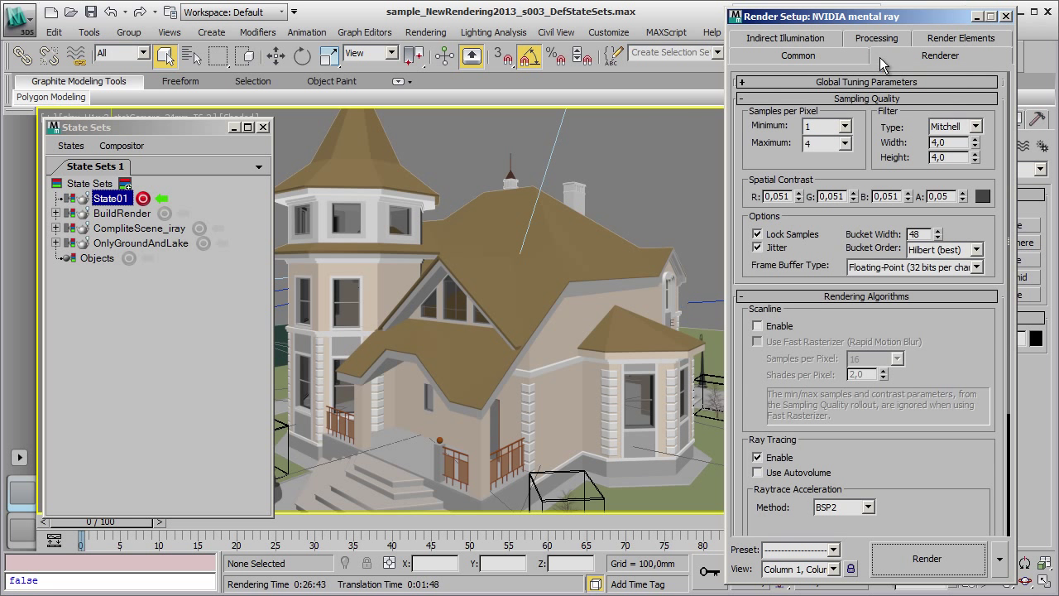
pyautogui.click(844, 125)
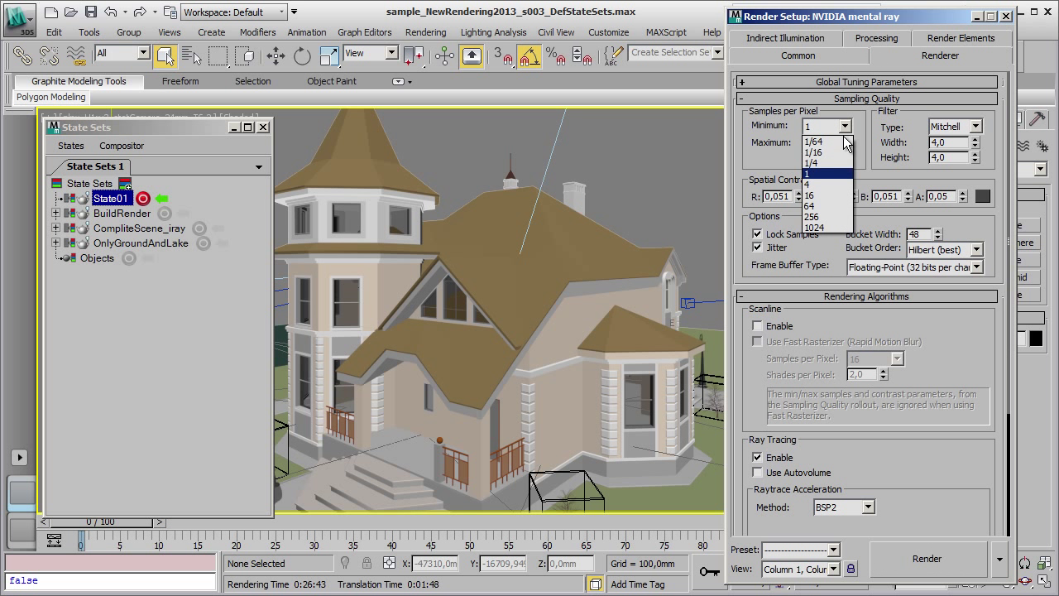
pyautogui.click(819, 184)
pyautogui.click(842, 144)
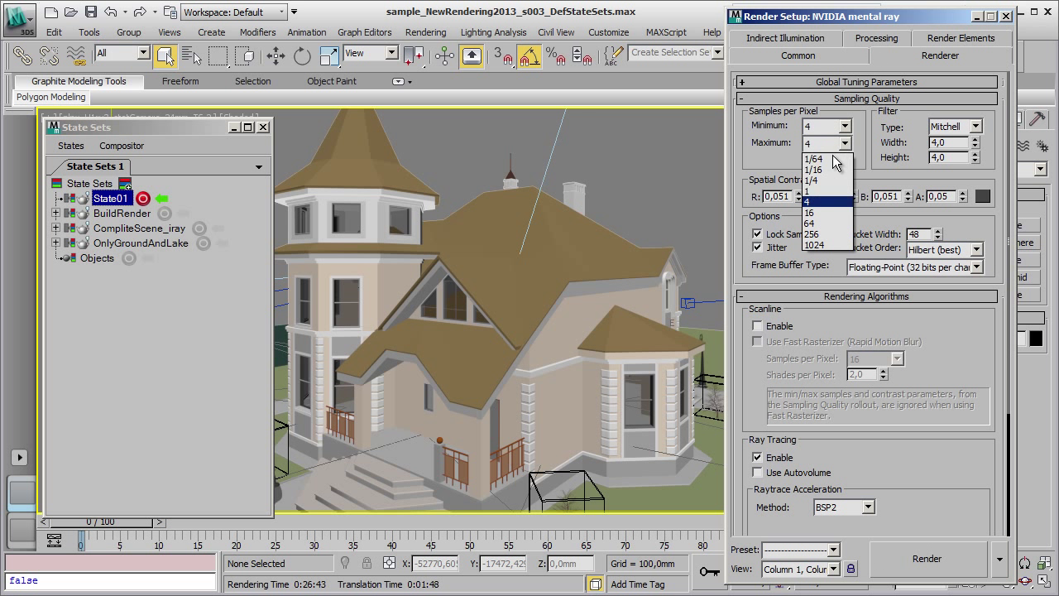
pyautogui.click(810, 212)
pyautogui.click(819, 39)
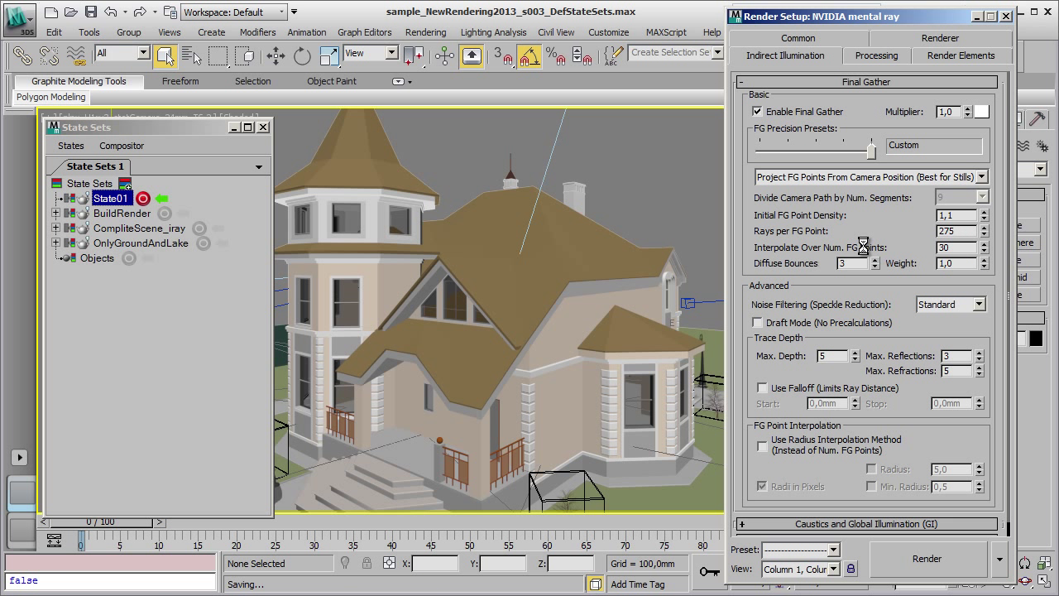
pyautogui.doubleClick(960, 231)
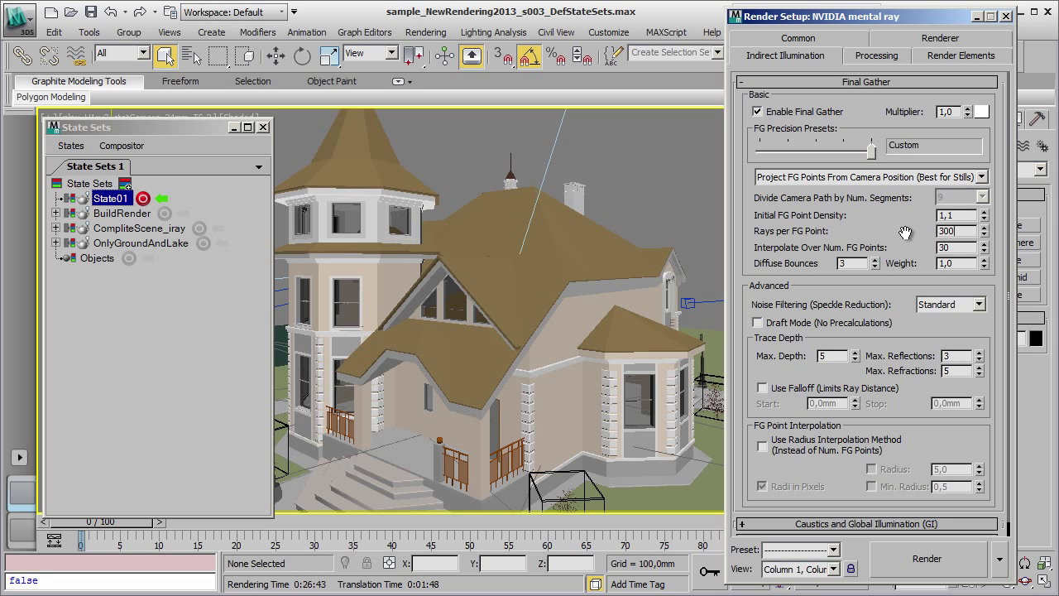
pyautogui.click(790, 41)
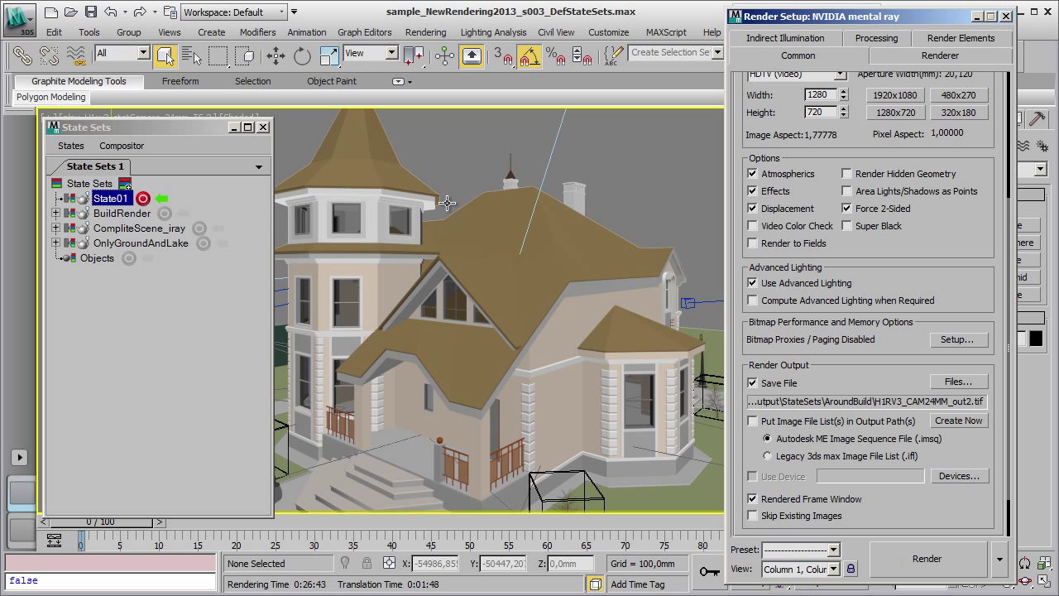
pyautogui.moveTo(928, 22); pyautogui.dragTo(917, 23)
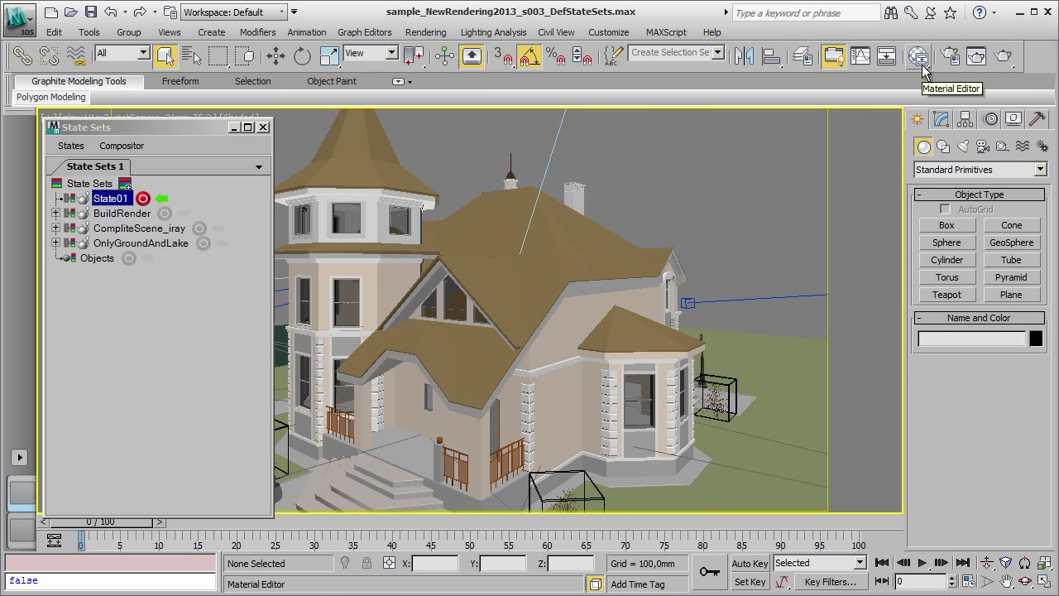
# - Add the Grass - Thick material to the Slate Material Editor canvas
pyautogui.click(921, 59)
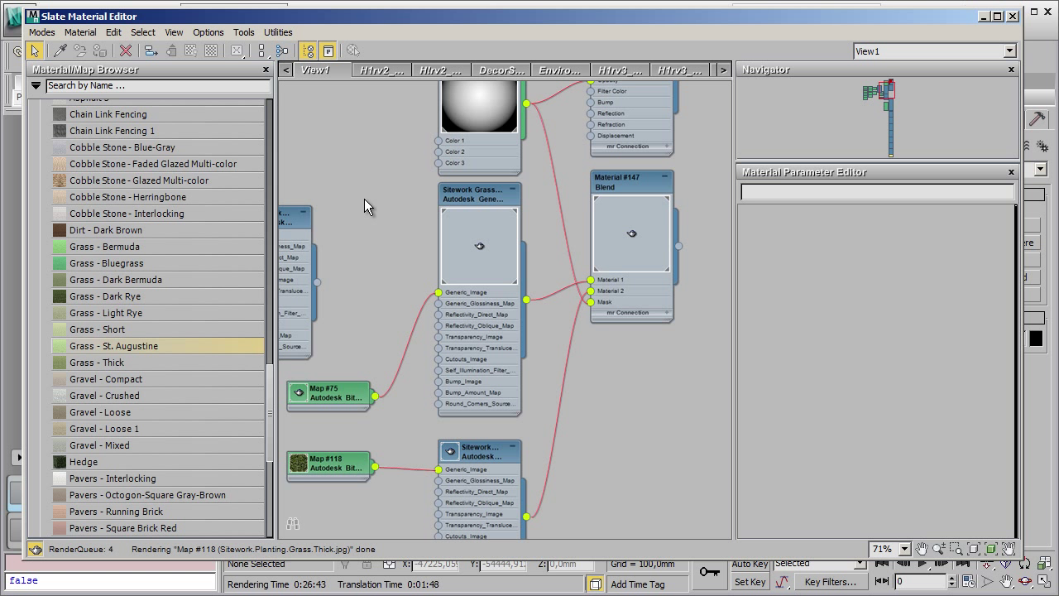
pyautogui.hotkey('ctrl', 'p')
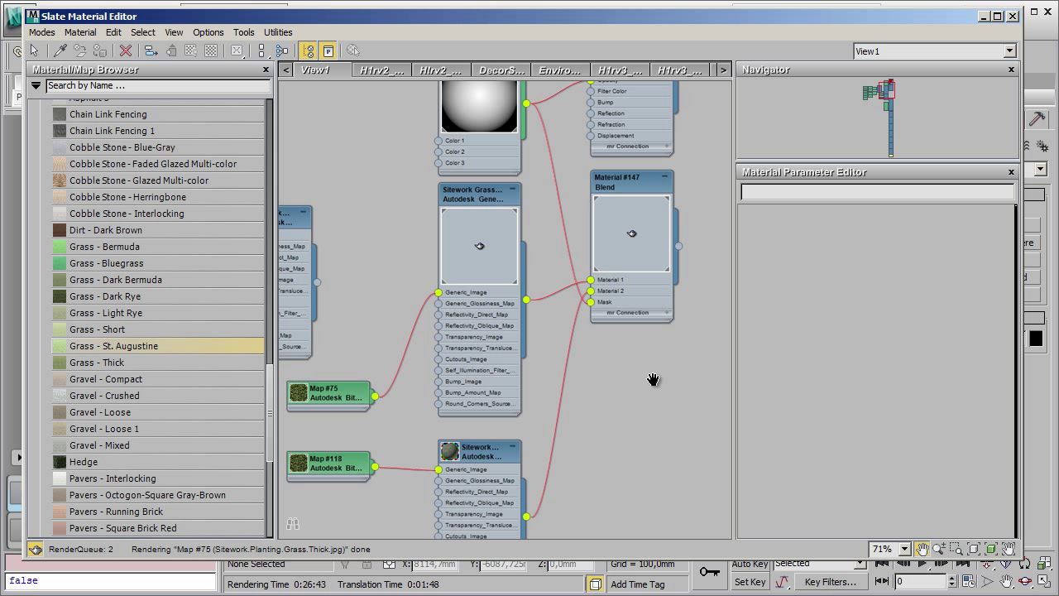
pyautogui.moveTo(653, 379); pyautogui.dragTo(579, 284)
pyautogui.press('Escape')
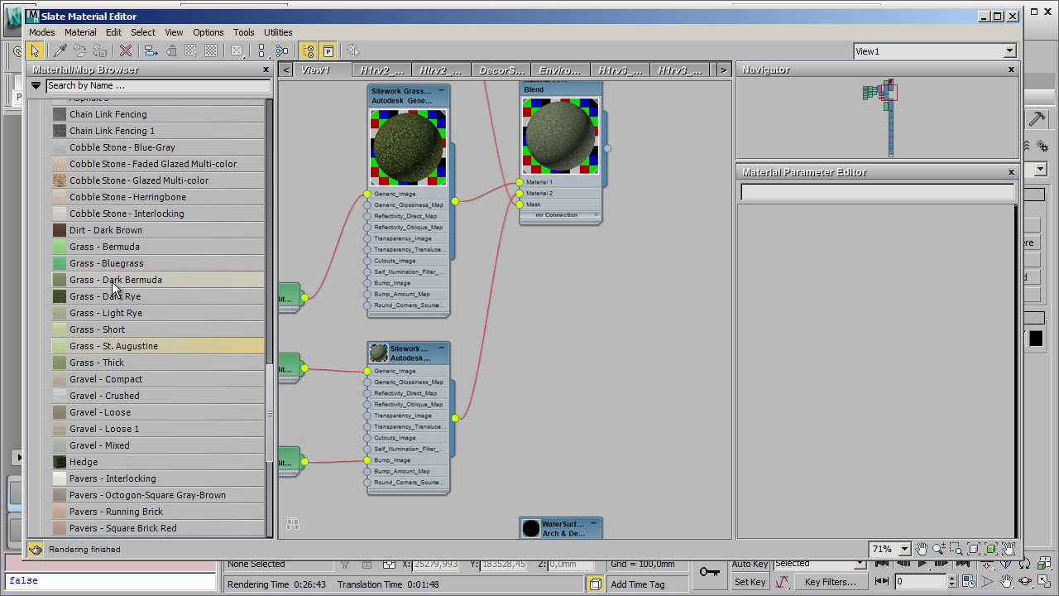
pyautogui.moveTo(116, 364); pyautogui.dragTo(653, 329)
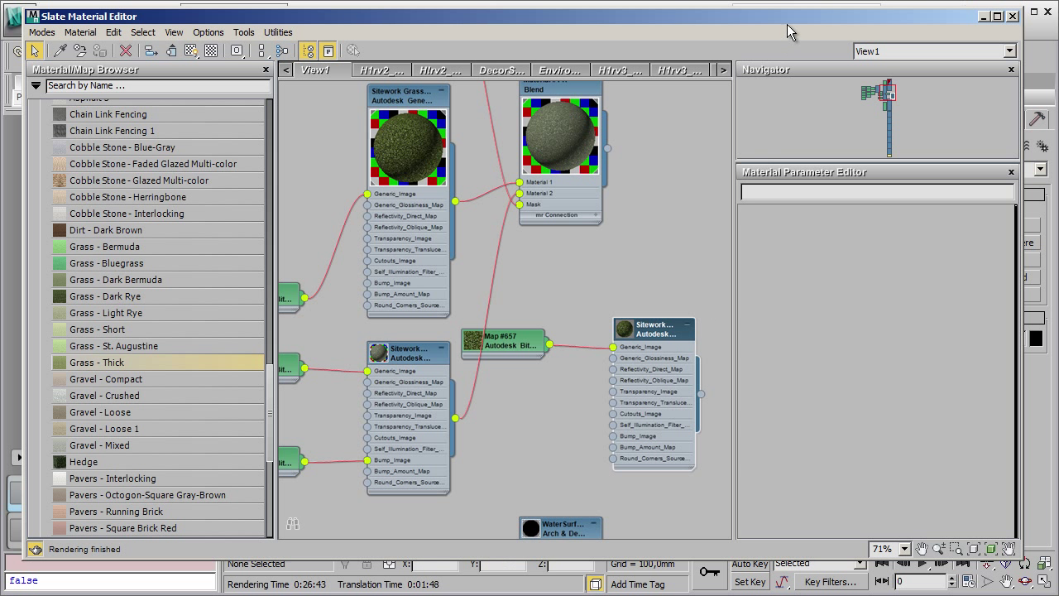
# - Assign the Grass - Thick material to the ground plane
pyautogui.moveTo(787, 30); pyautogui.dragTo(500, 30)
pyautogui.click(776, 364)
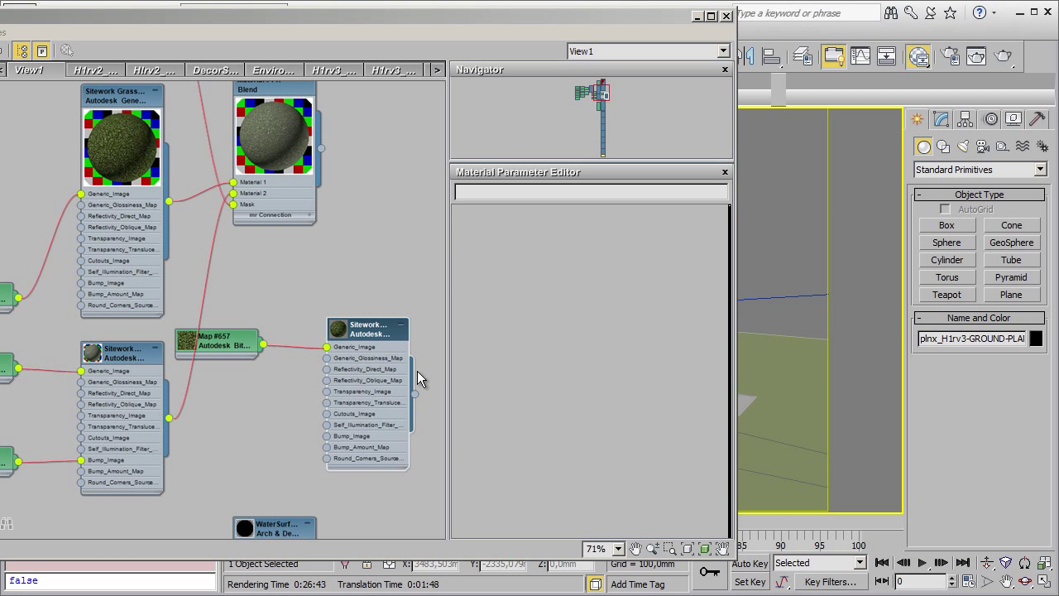
pyautogui.rightClick(368, 335)
pyautogui.click(387, 416)
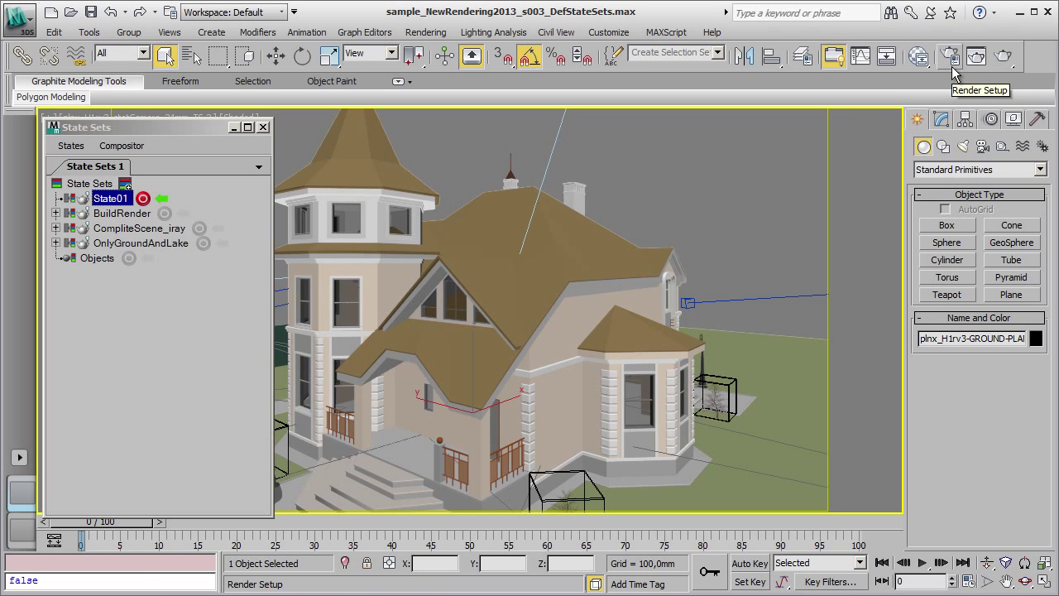
# - Review the render passes in Render Setup's Render Elements tab, then close the dialog
pyautogui.click(951, 67)
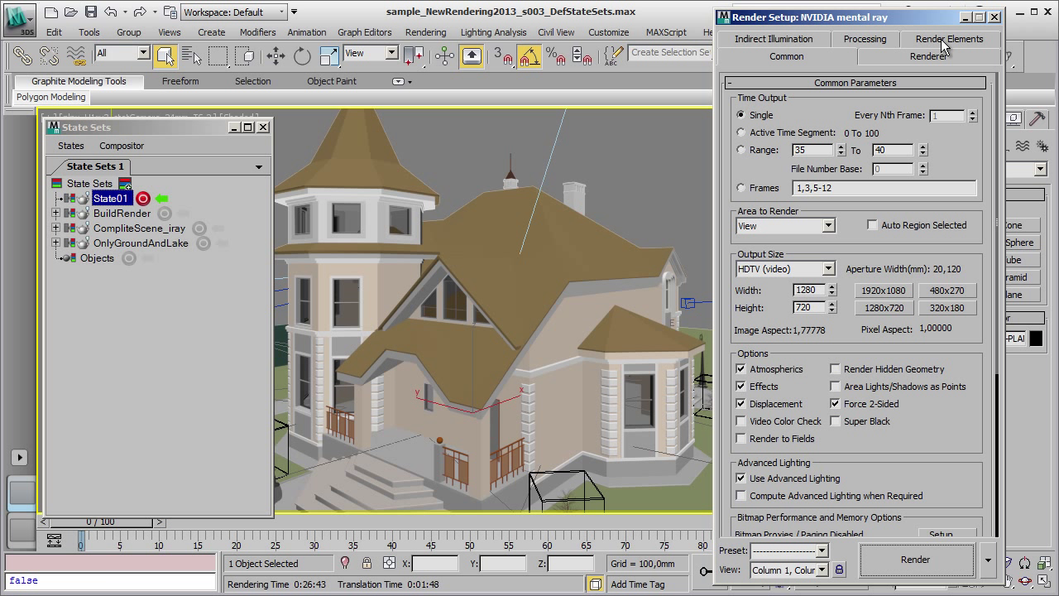
pyautogui.click(942, 42)
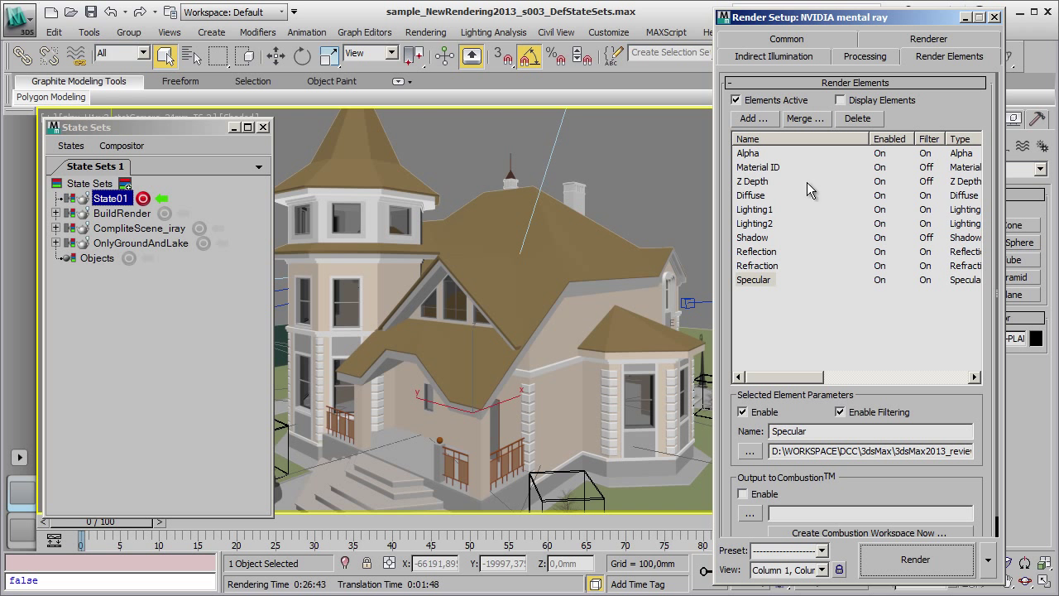
pyautogui.click(814, 41)
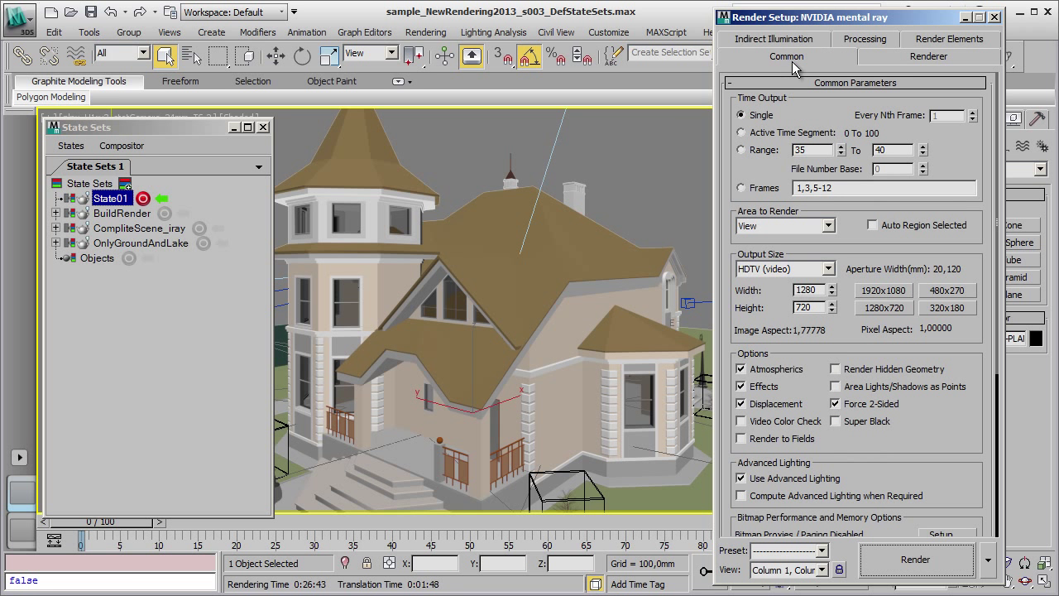
pyautogui.click(1000, 17)
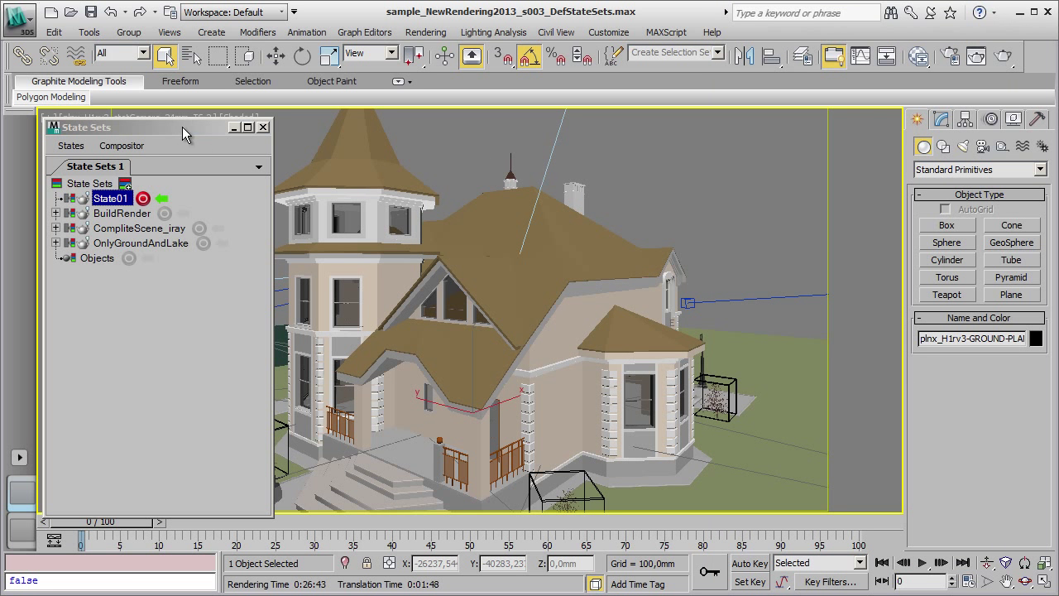
# - Dolly the camera back to show more ground
pyautogui.click(182, 127)
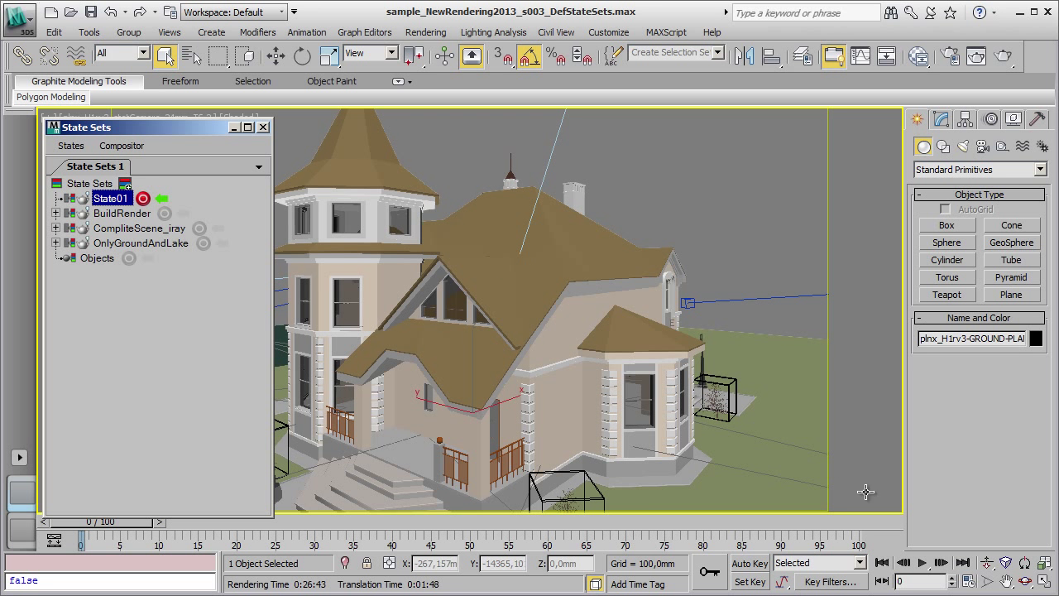
pyautogui.click(987, 561)
pyautogui.moveTo(561, 348); pyautogui.dragTo(529, 332)
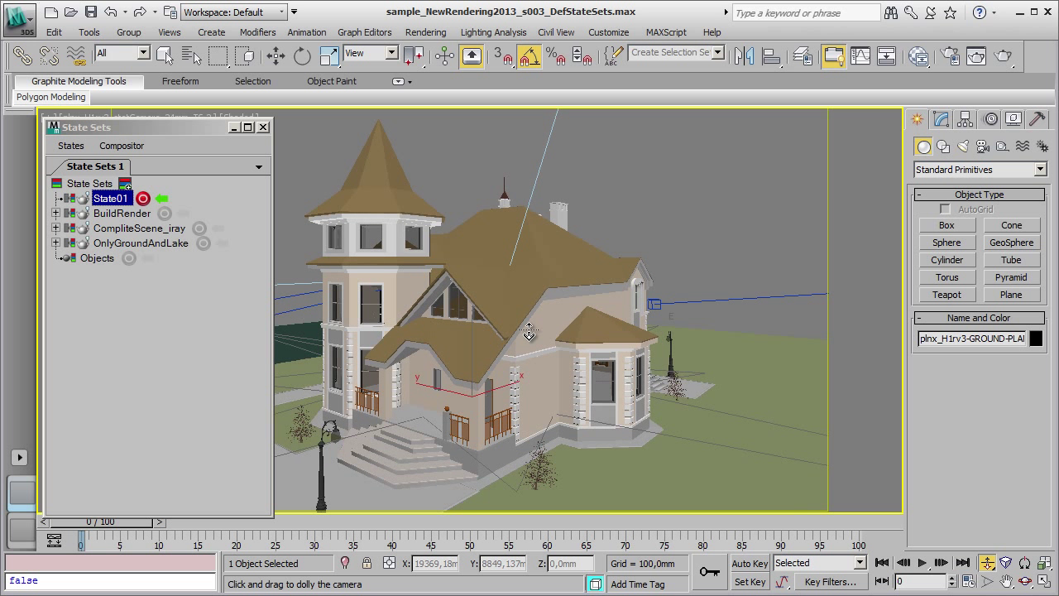
pyautogui.rightClick(528, 292)
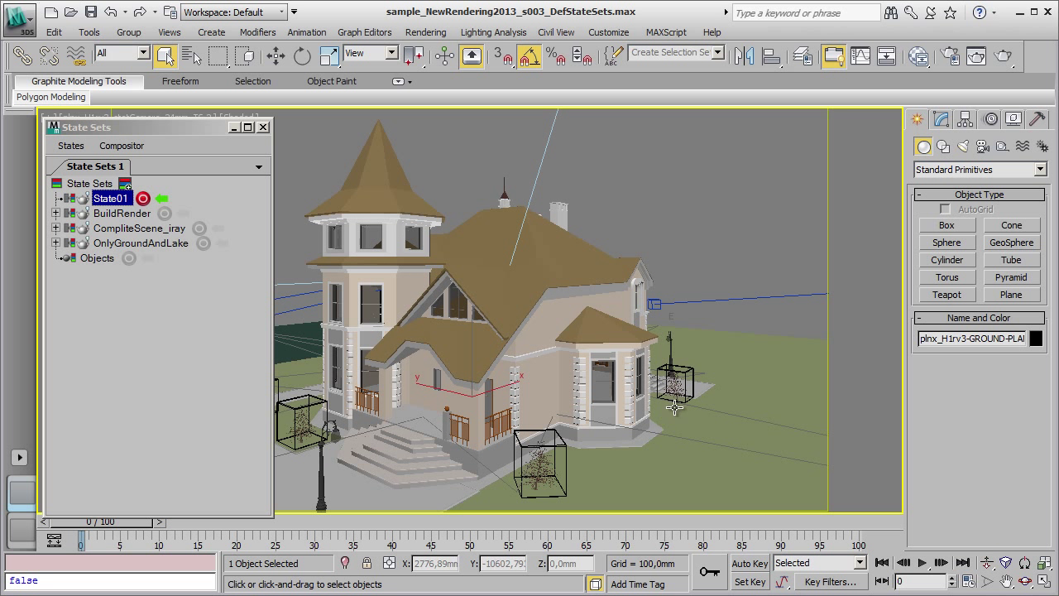
# - Hide the two spruce trees on either side of the house
pyautogui.click(674, 378)
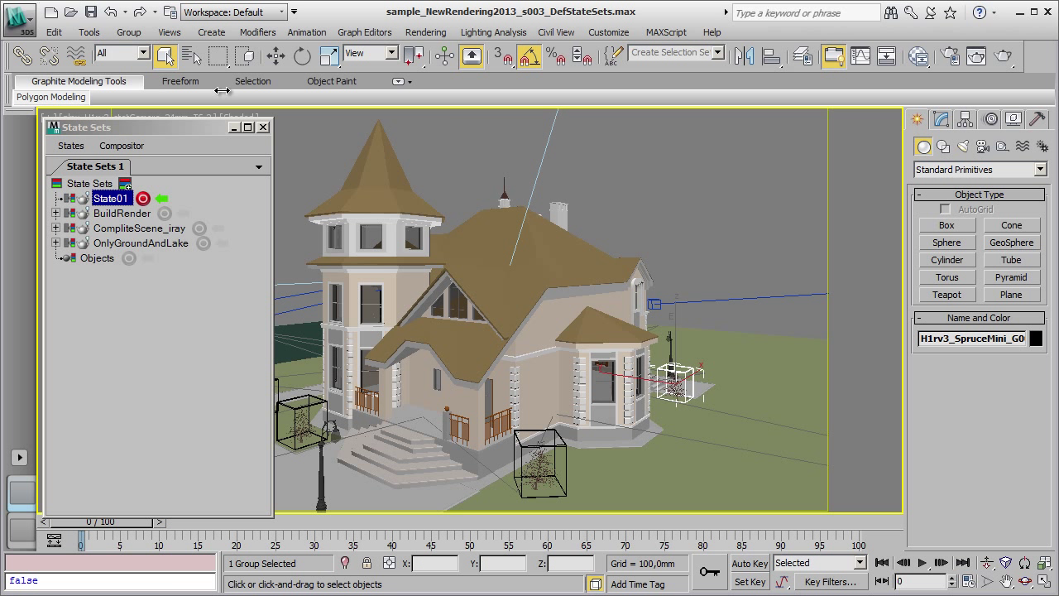
pyautogui.click(234, 128)
pyautogui.keyDown('ctrl'); pyautogui.click(247, 401); pyautogui.keyUp('ctrl')
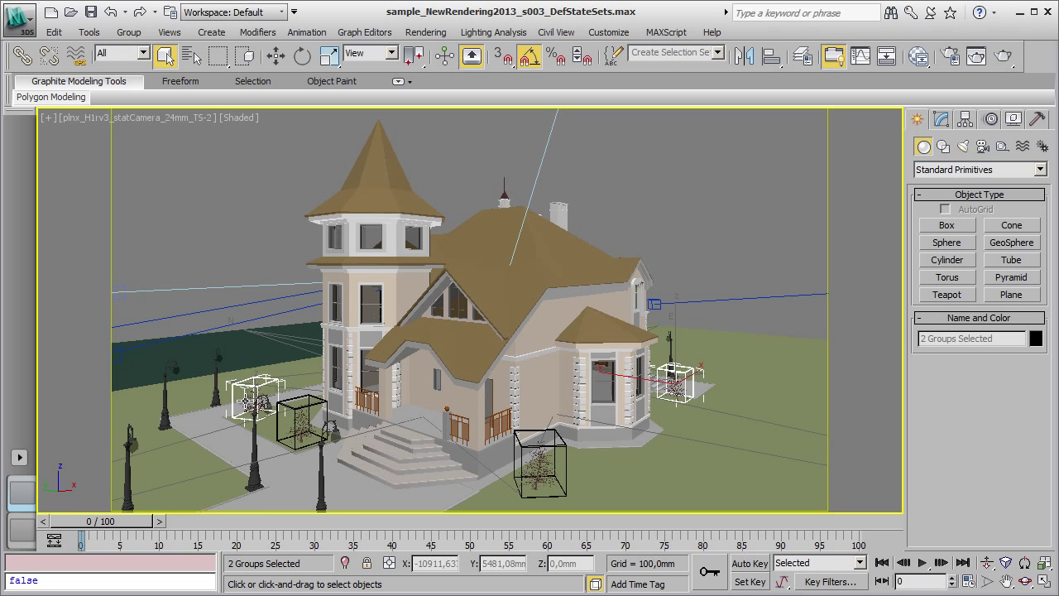
pyautogui.rightClick(253, 401)
pyautogui.click(299, 357)
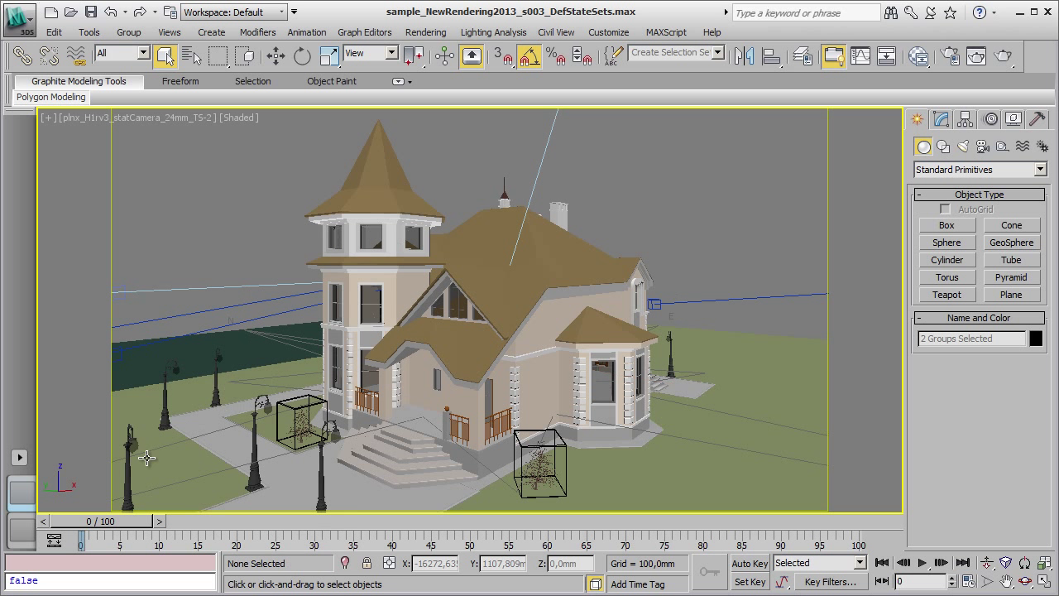
# - Hide the front-left street lamp
pyautogui.click(127, 462)
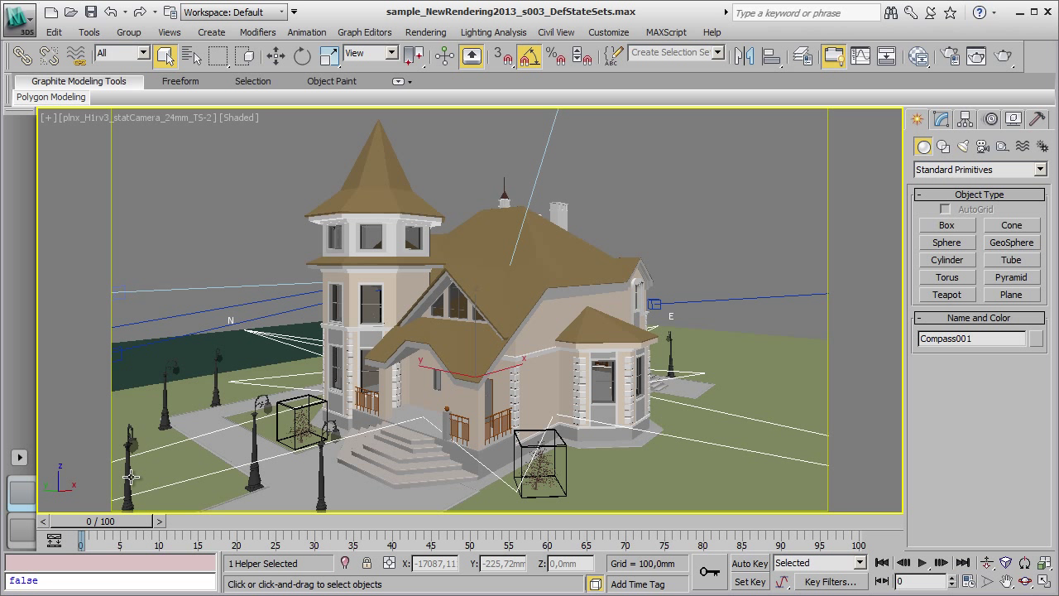
pyautogui.click(130, 476)
pyautogui.rightClick(127, 477)
pyautogui.click(178, 430)
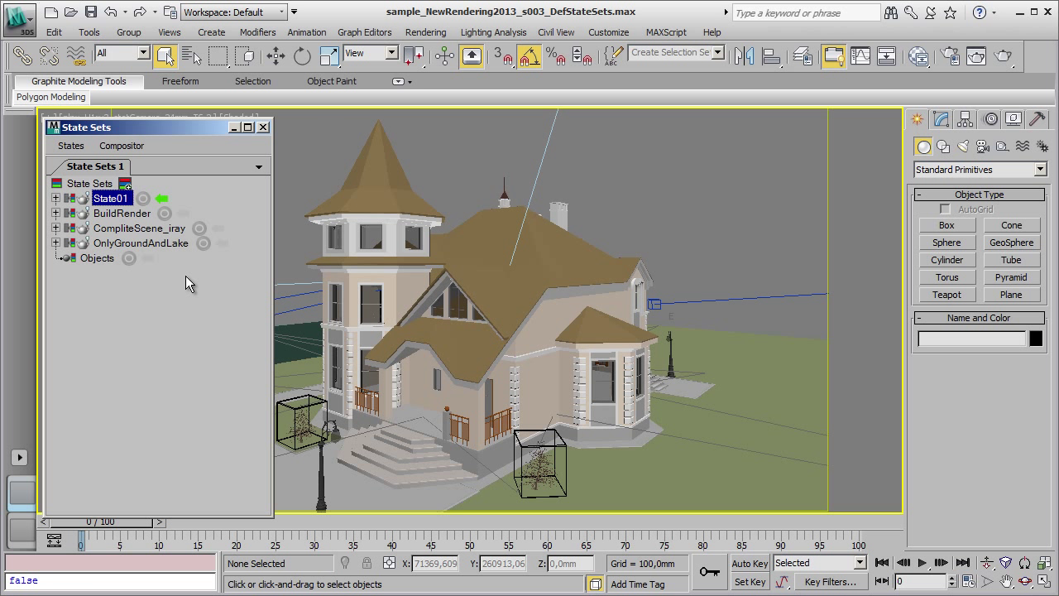
# - Turn off State01 and expand it to list its recorded changes
pyautogui.moveTo(156, 129); pyautogui.dragTo(206, 107)
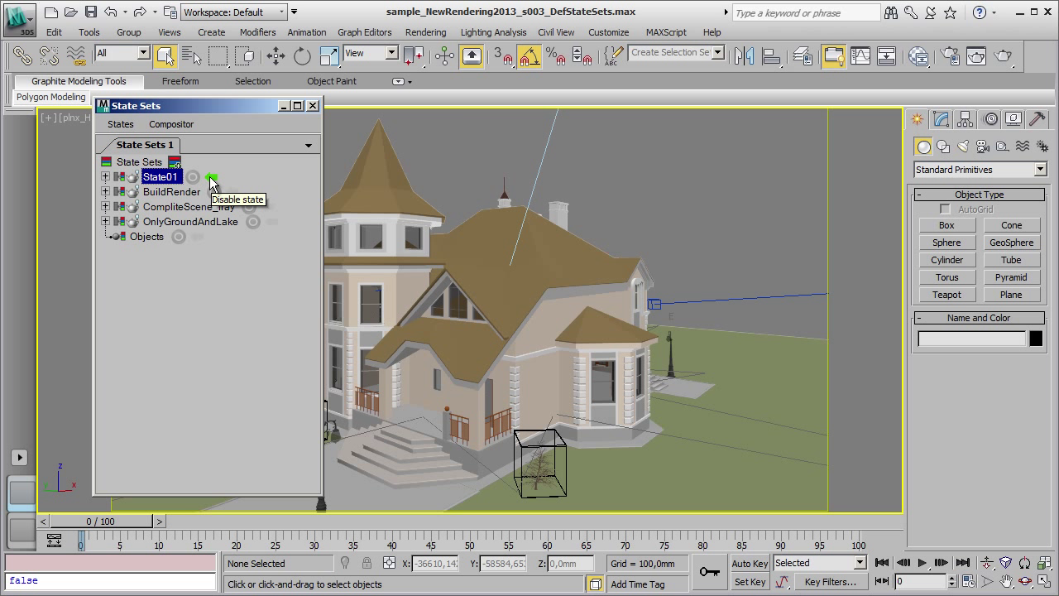
pyautogui.click(211, 179)
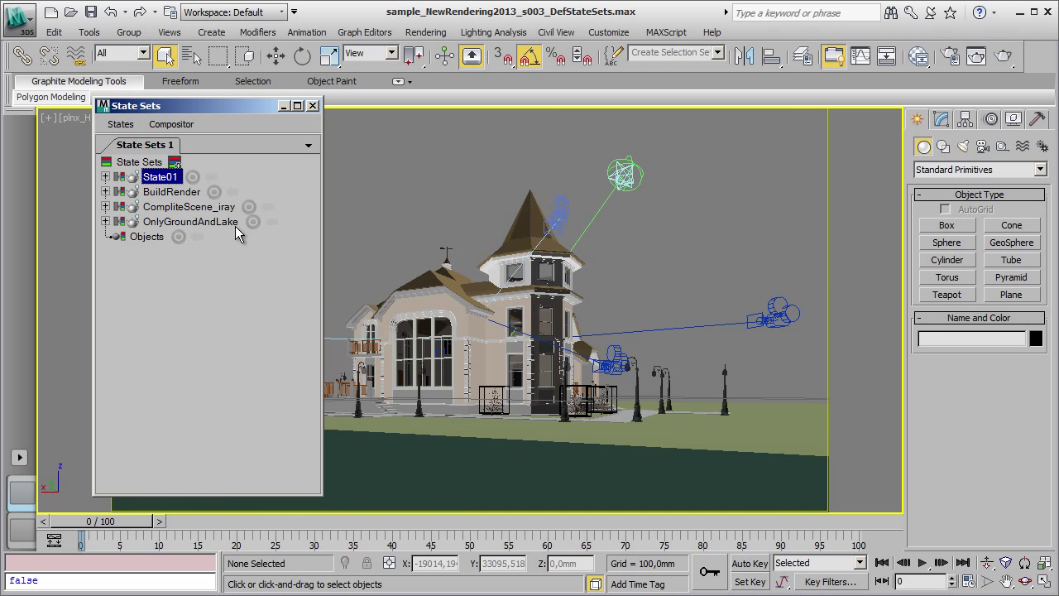
pyautogui.click(151, 164)
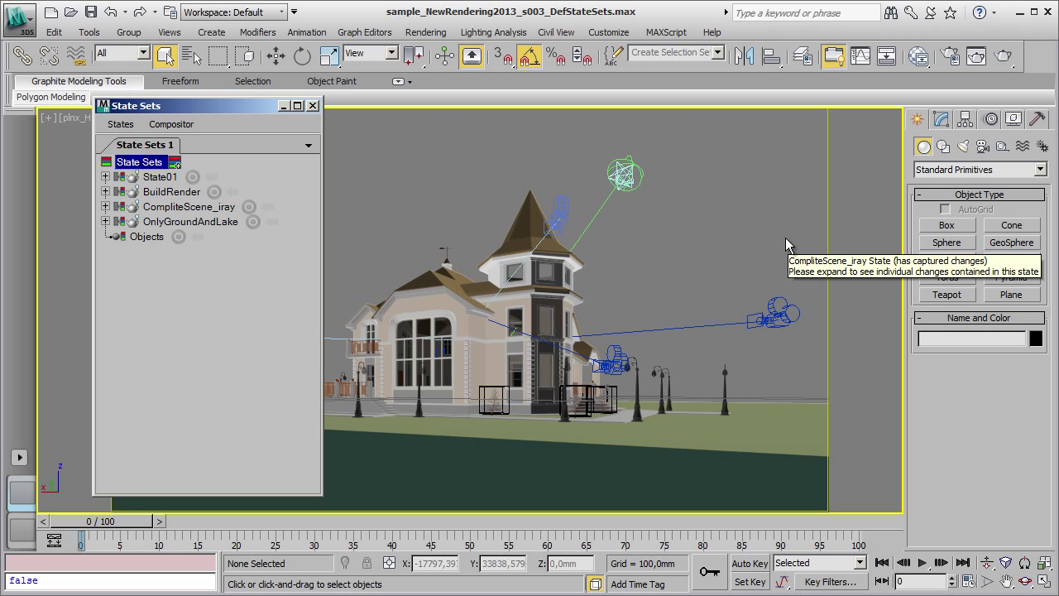
pyautogui.click(105, 177)
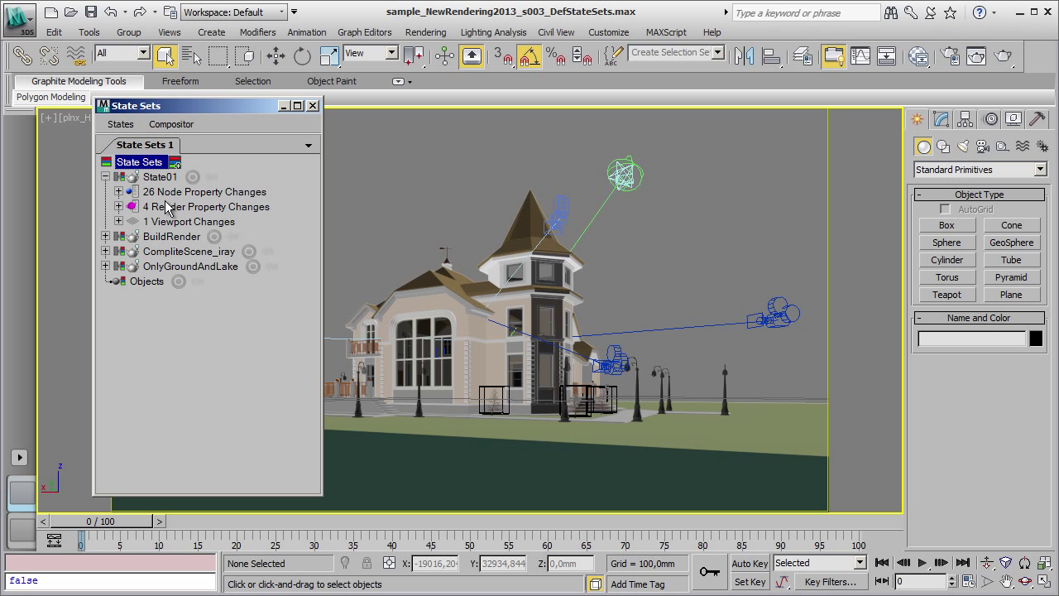
# - Inspect State01's viewport changes: camera to plnx_H1rv3_statCamera_24mm_TS-2, Position and FocalDistance
pyautogui.click(118, 222)
pyautogui.click(118, 222)
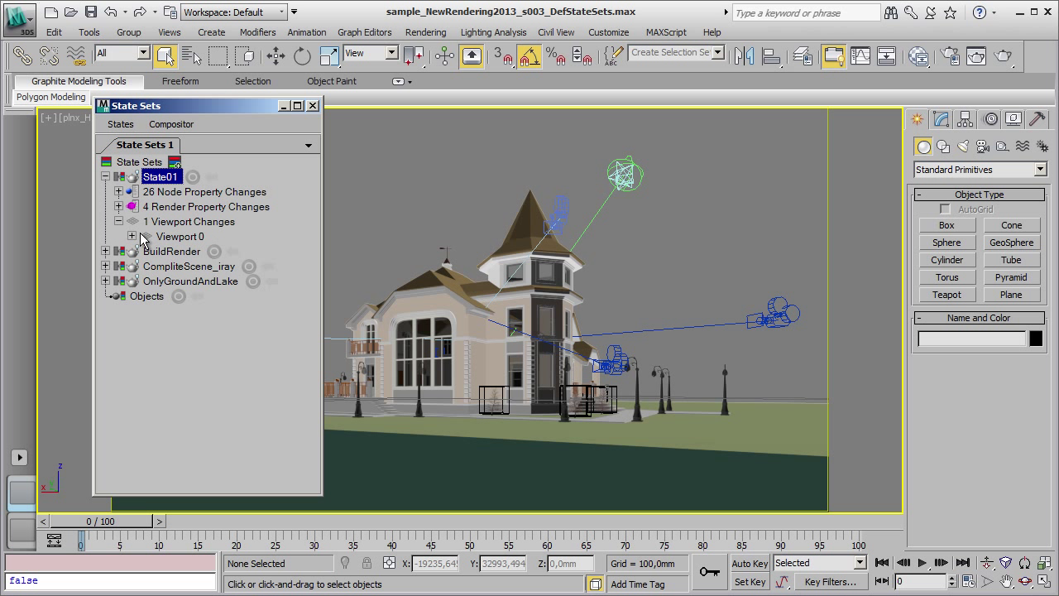
pyautogui.click(132, 236)
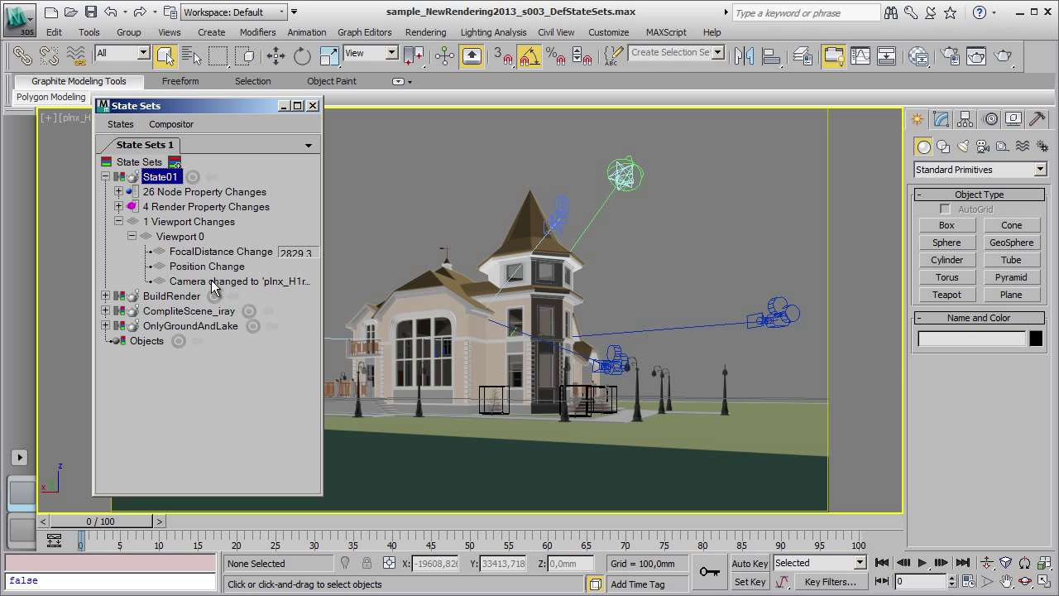
pyautogui.click(259, 282)
pyautogui.click(439, 281)
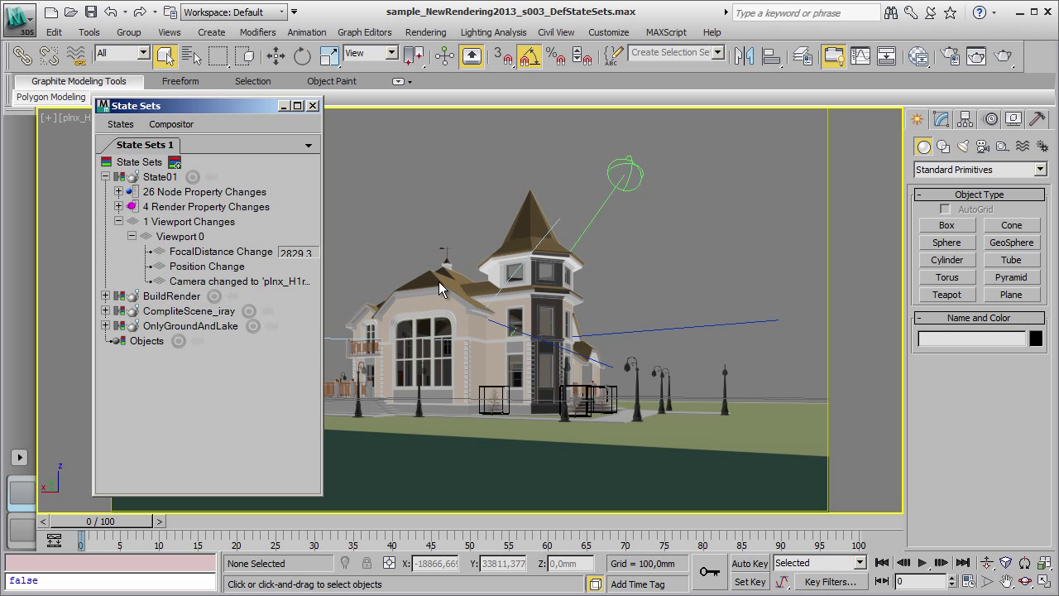
pyautogui.moveTo(323, 270); pyautogui.dragTo(479, 269)
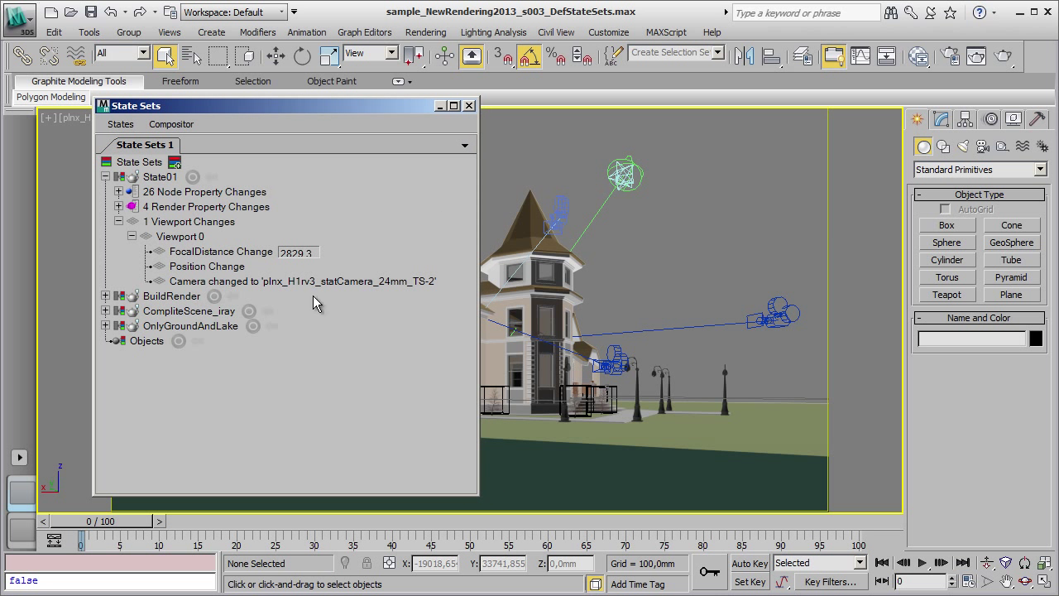
pyautogui.click(240, 281)
pyautogui.click(197, 268)
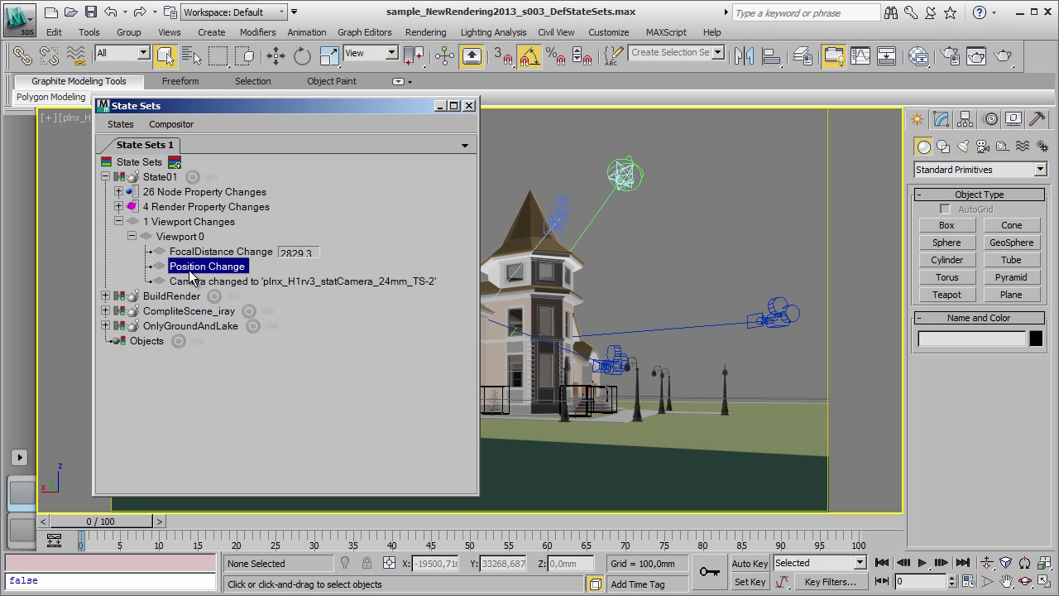
pyautogui.click(207, 256)
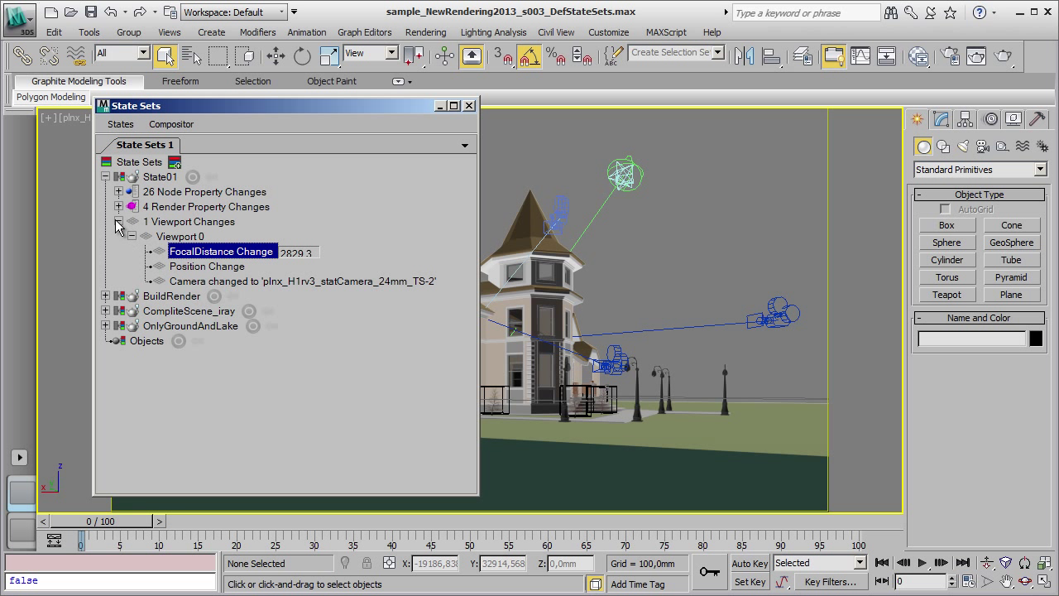
# - Inspect the SaveFilePath, MentalRayMinimumSamples and MentalRayFinalGatherAccuracy render property changes
pyautogui.click(119, 223)
pyautogui.click(119, 207)
pyautogui.click(198, 223)
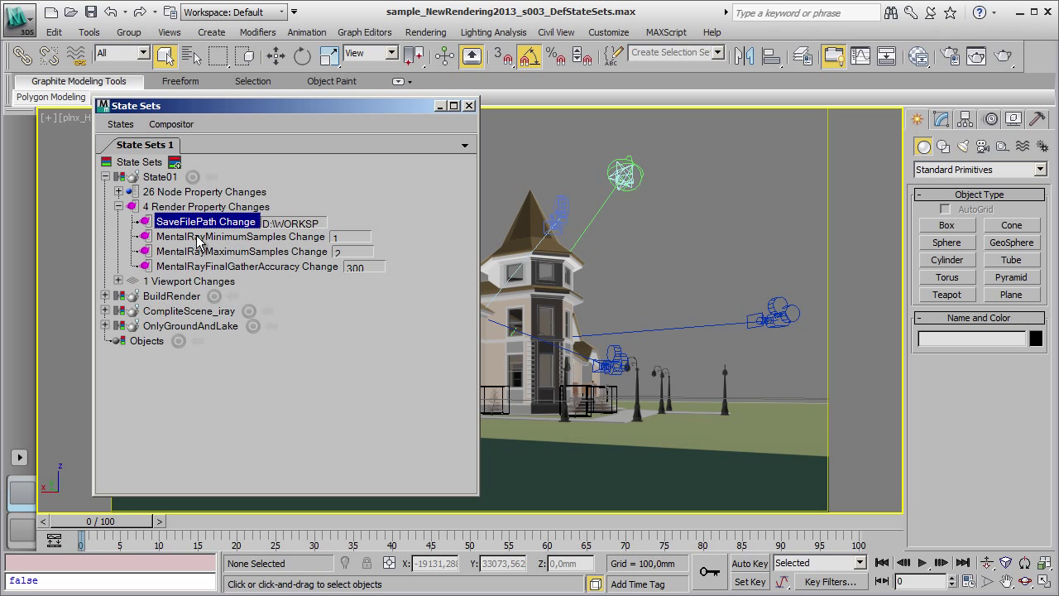
pyautogui.click(198, 237)
pyautogui.click(207, 267)
pyautogui.click(211, 222)
pyautogui.click(119, 207)
# - Browse the 26 node property changes, then collapse them and the State01 branch
pyautogui.click(119, 192)
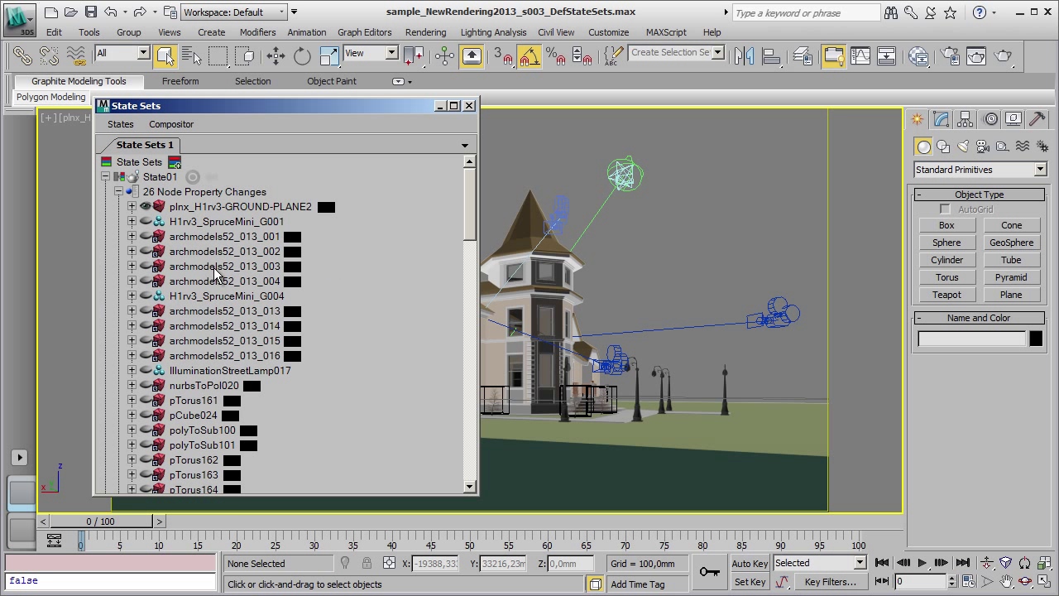
pyautogui.moveTo(469, 196); pyautogui.dragTo(473, 263)
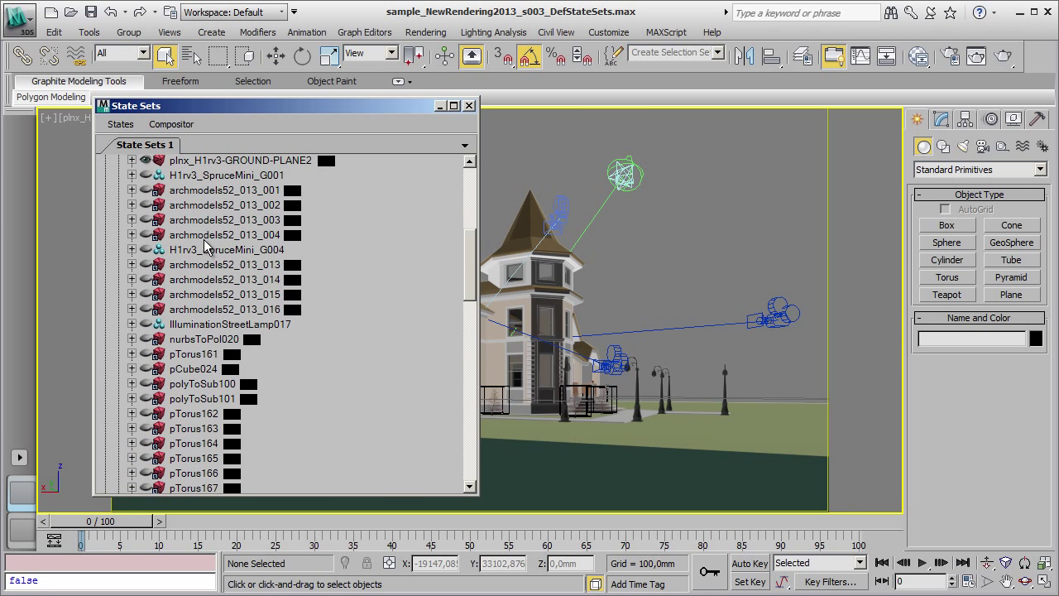
pyautogui.click(189, 221)
pyautogui.scroll(1, 226, 299)
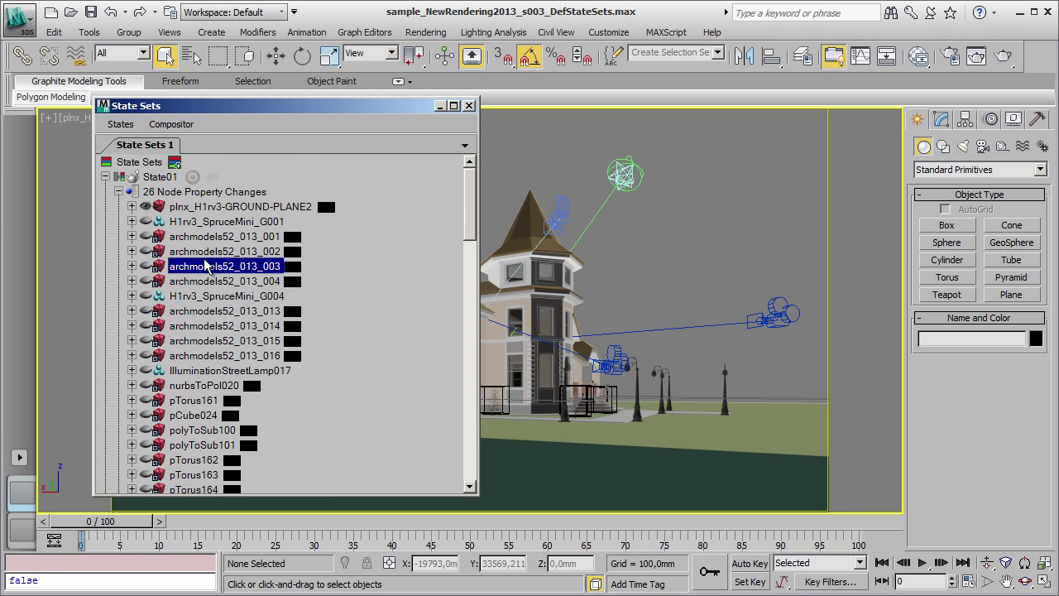
pyautogui.click(118, 192)
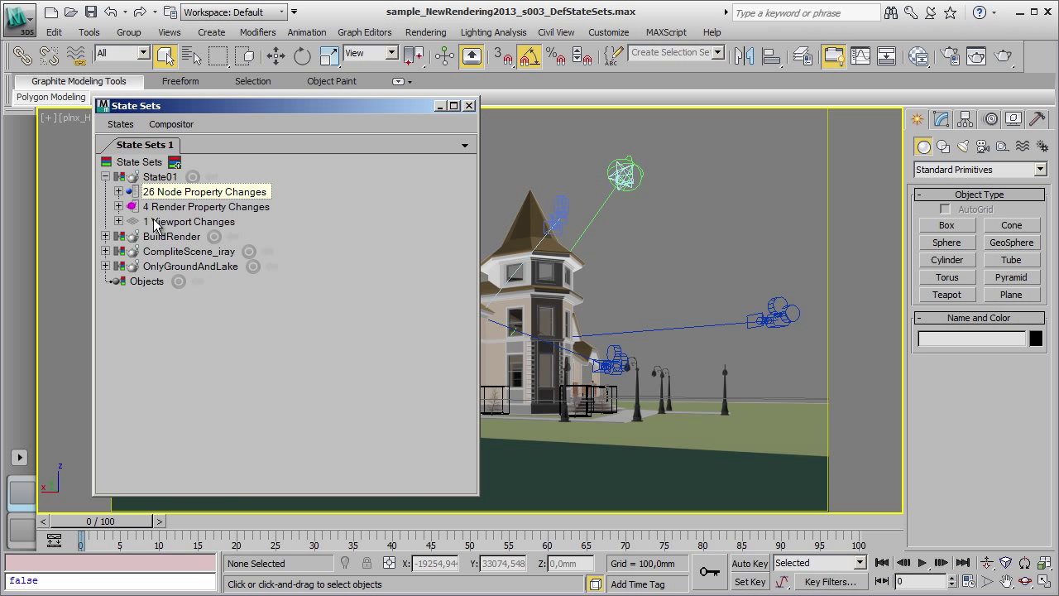
pyautogui.click(105, 176)
pyautogui.moveTo(398, 107); pyautogui.dragTo(361, 117)
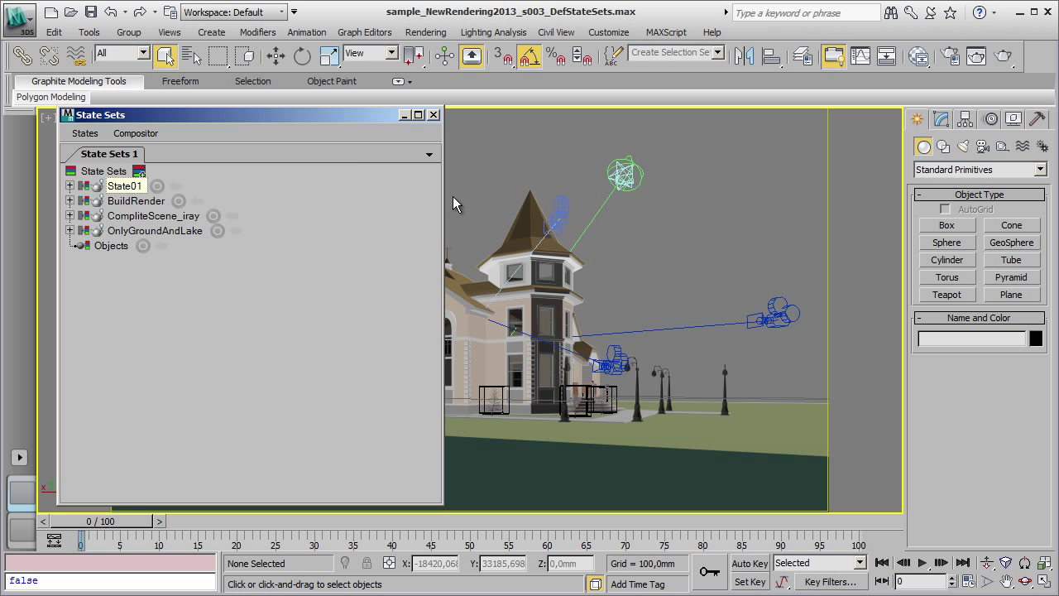
# - Select State01 in the State Sets list and delete it
pyautogui.moveTo(444, 196); pyautogui.dragTo(311, 197)
pyautogui.moveTo(192, 115); pyautogui.dragTo(233, 127)
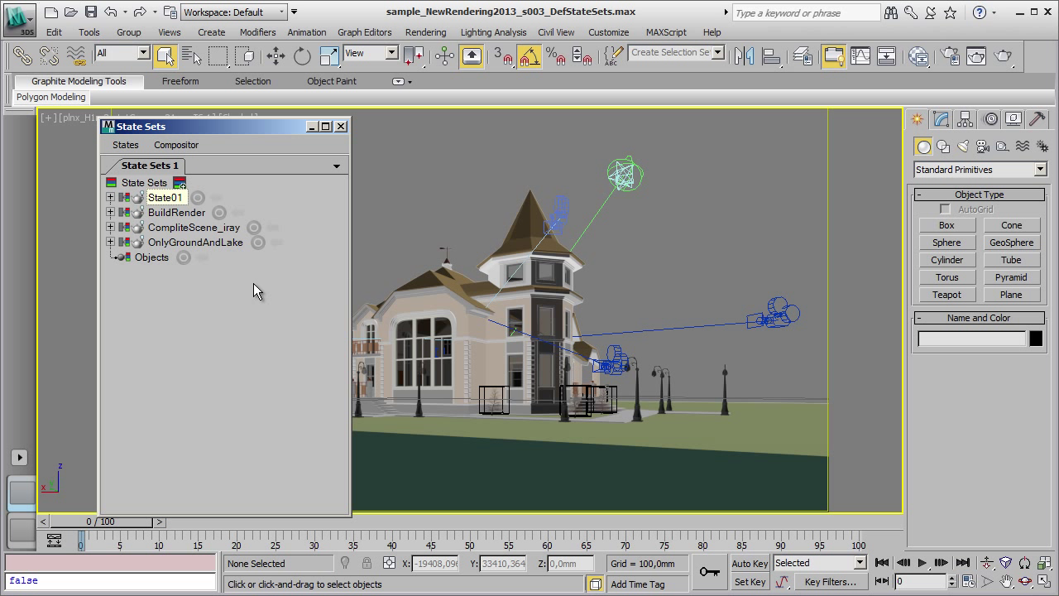
pyautogui.click(166, 198)
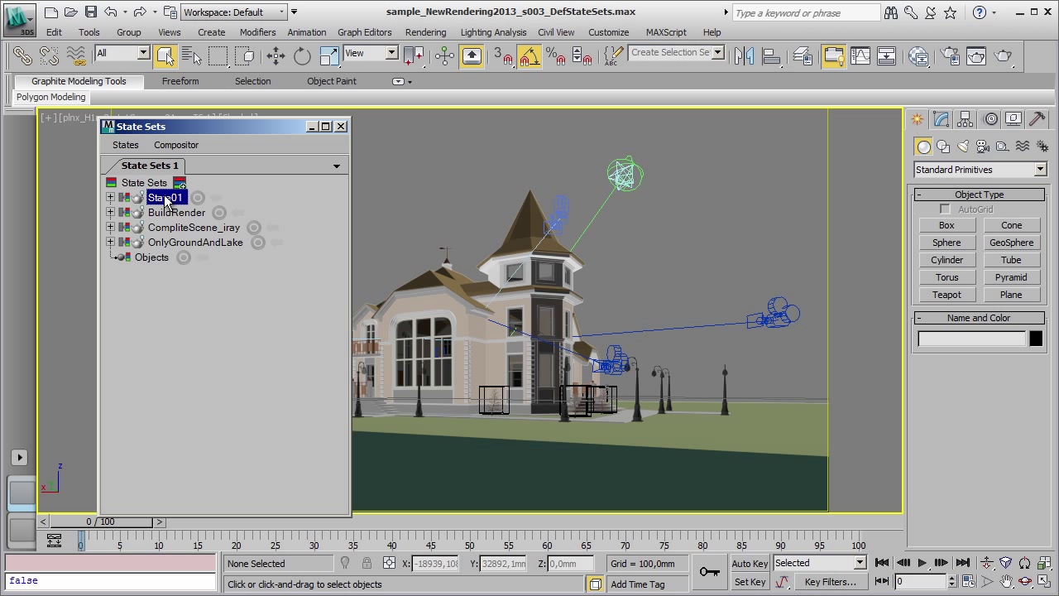
pyautogui.rightClick(167, 201)
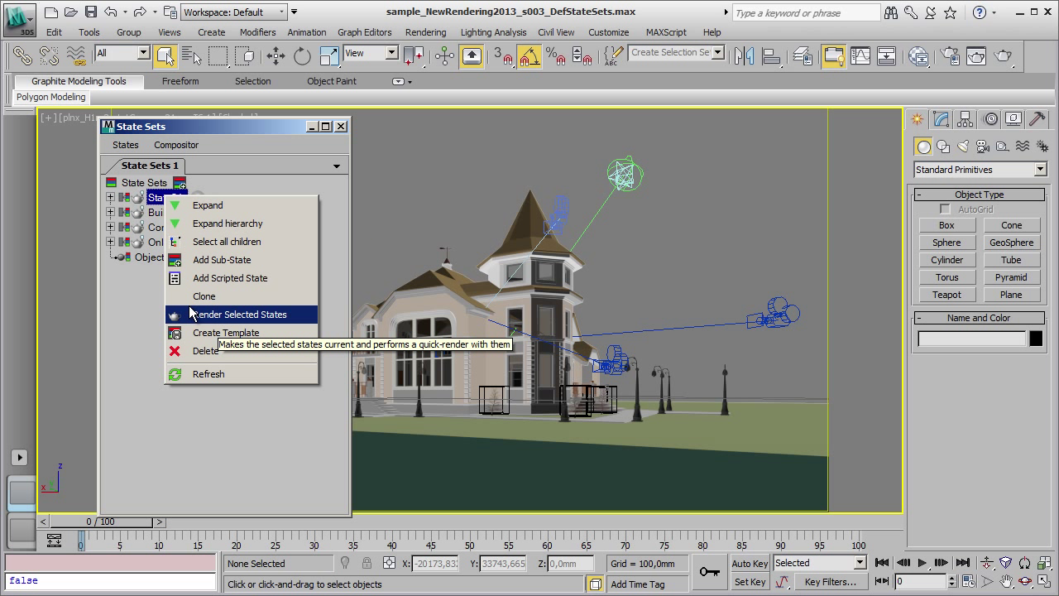
pyautogui.press('Escape')
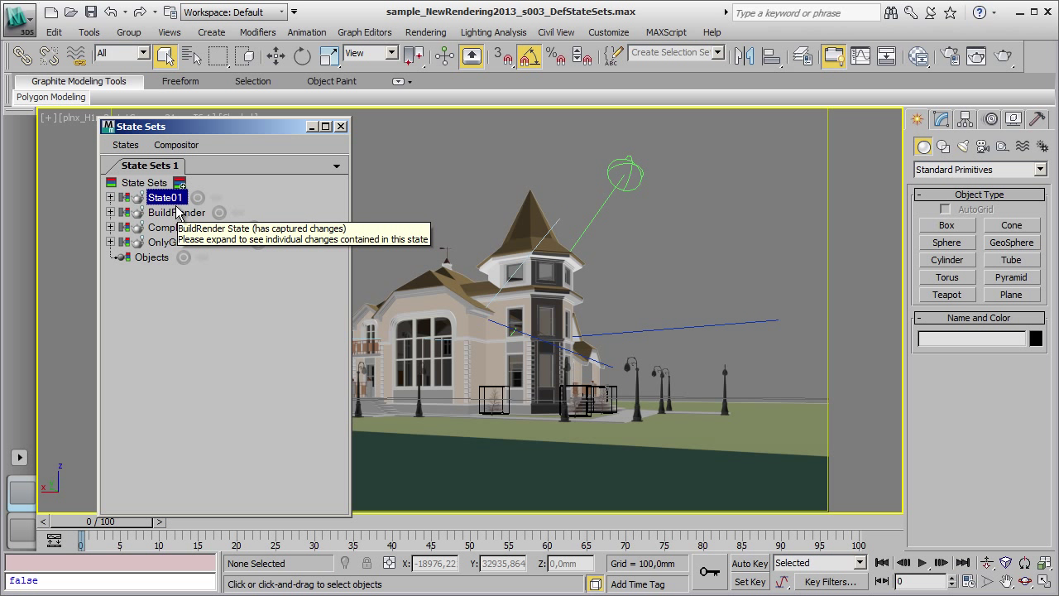
pyautogui.press('Delete')
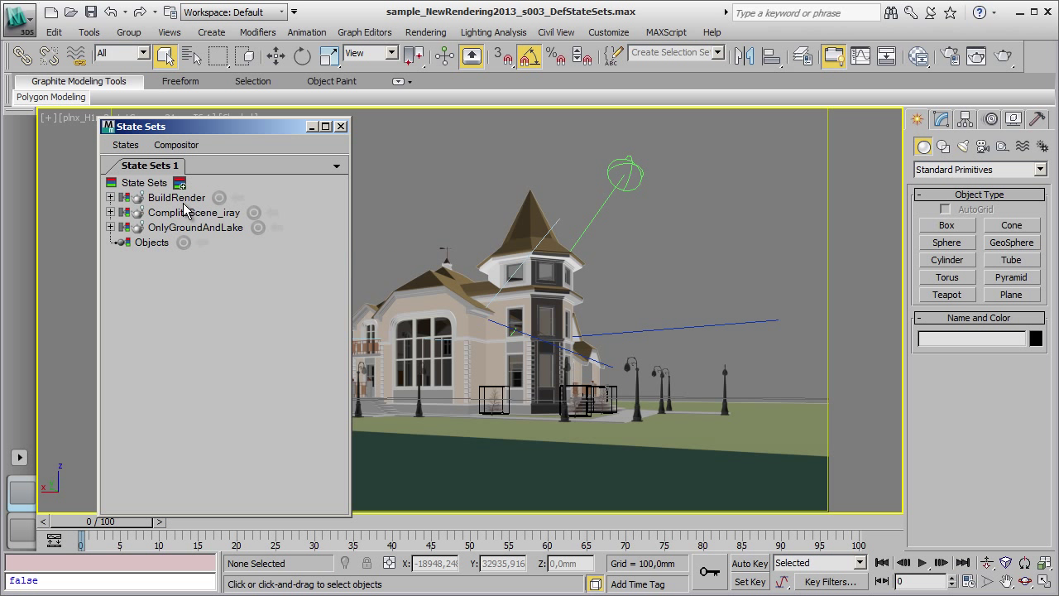
# - Check the H1RV3_CAM24MM_BuildModel_out_Diffuse pass in the file manager, then return to 3ds Max
pyautogui.moveTo(253, 133); pyautogui.dragTo(217, 129)
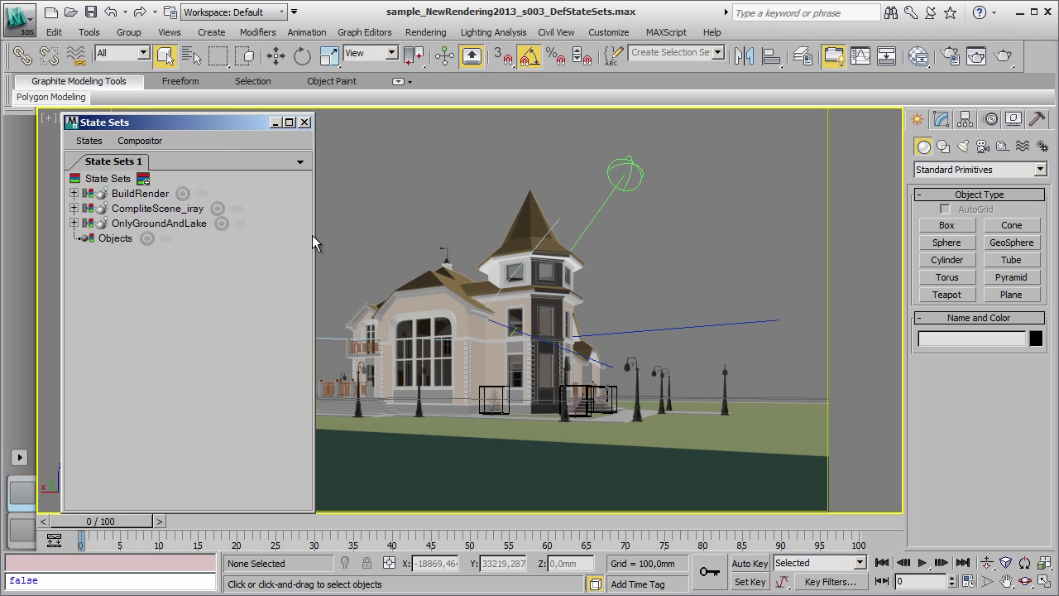
pyautogui.moveTo(316, 236); pyautogui.dragTo(288, 237)
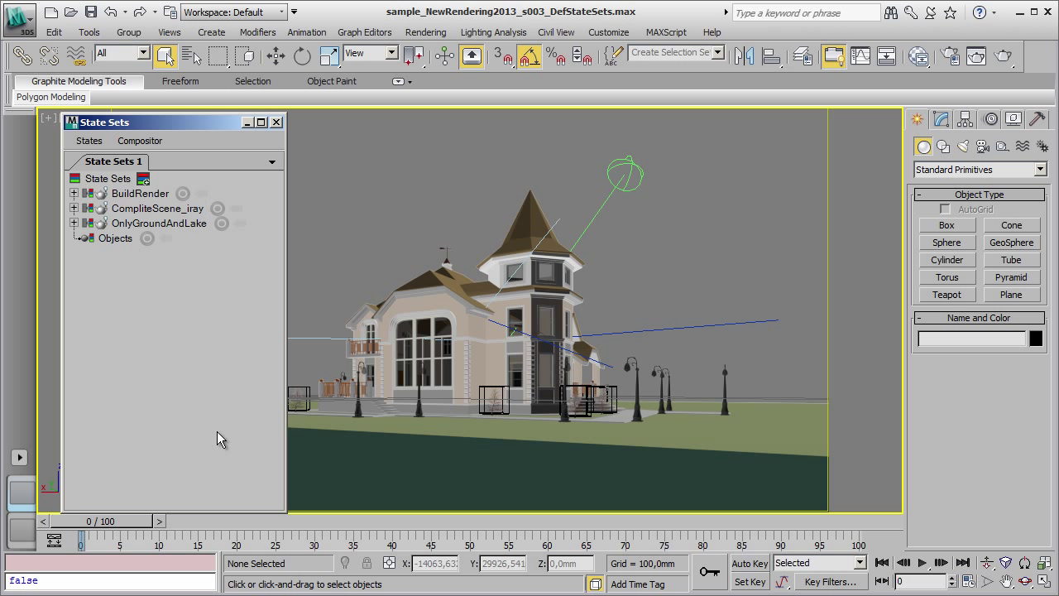
pyautogui.hotkey('alt', 'Tab')
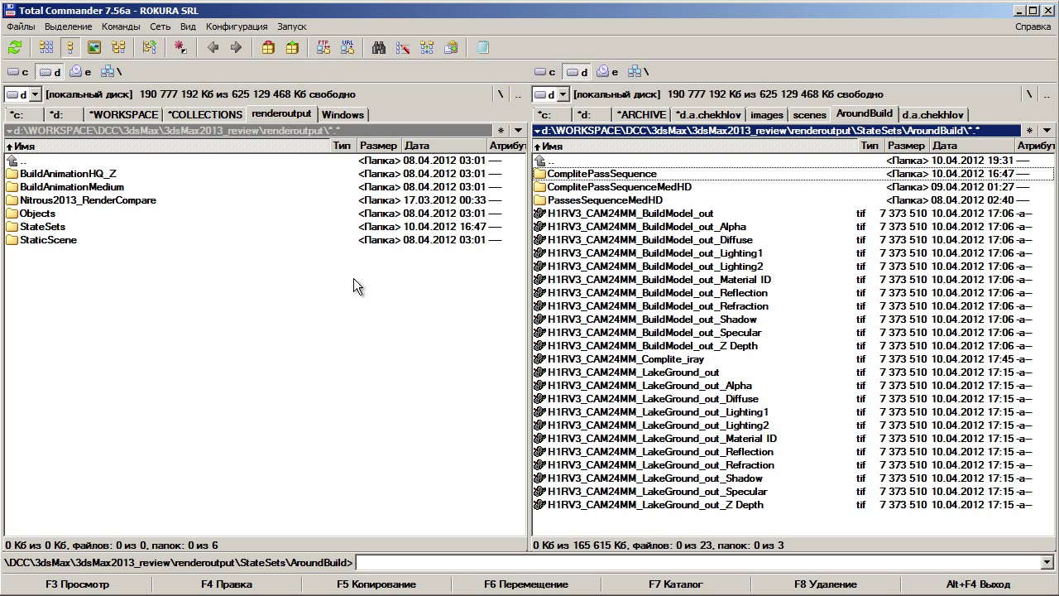
pyautogui.click(581, 240)
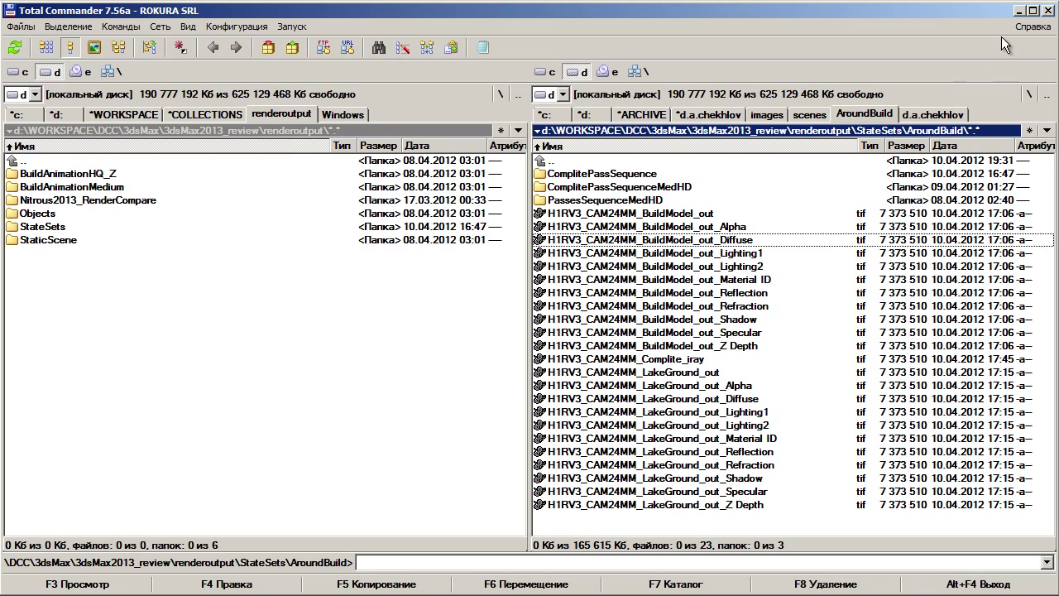
pyautogui.click(1019, 10)
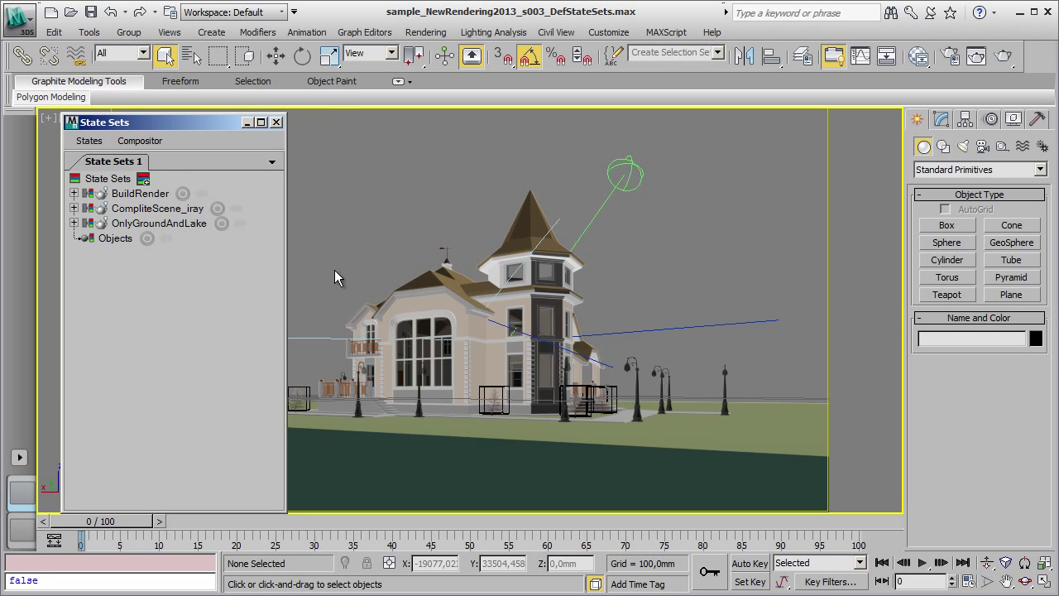
# - Open the Compositor View from the State Sets window's Compositor menu
pyautogui.click(140, 141)
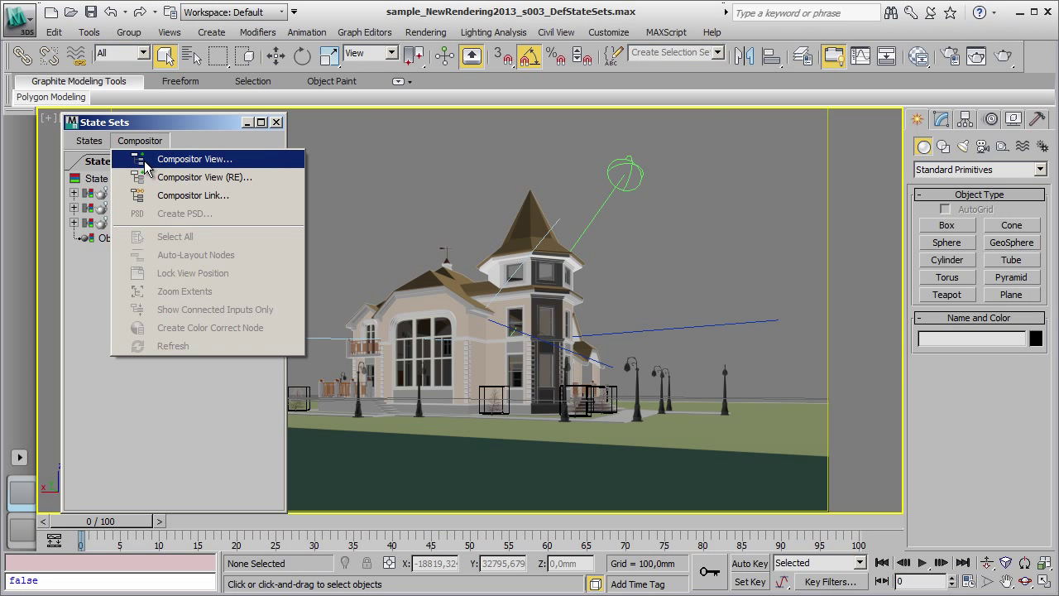
pyautogui.click(190, 159)
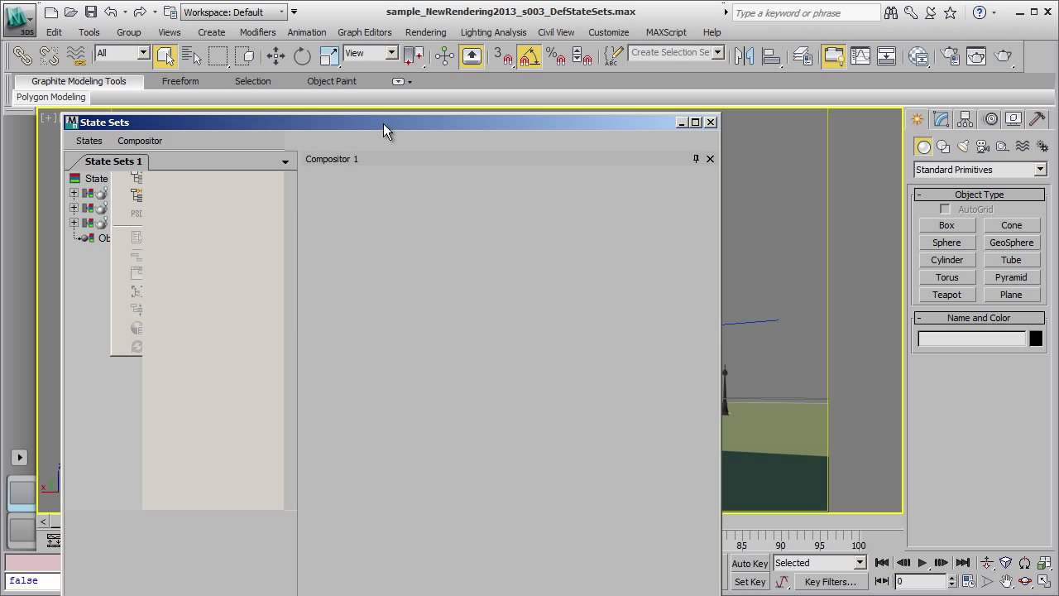
pyautogui.moveTo(383, 123); pyautogui.dragTo(426, 27)
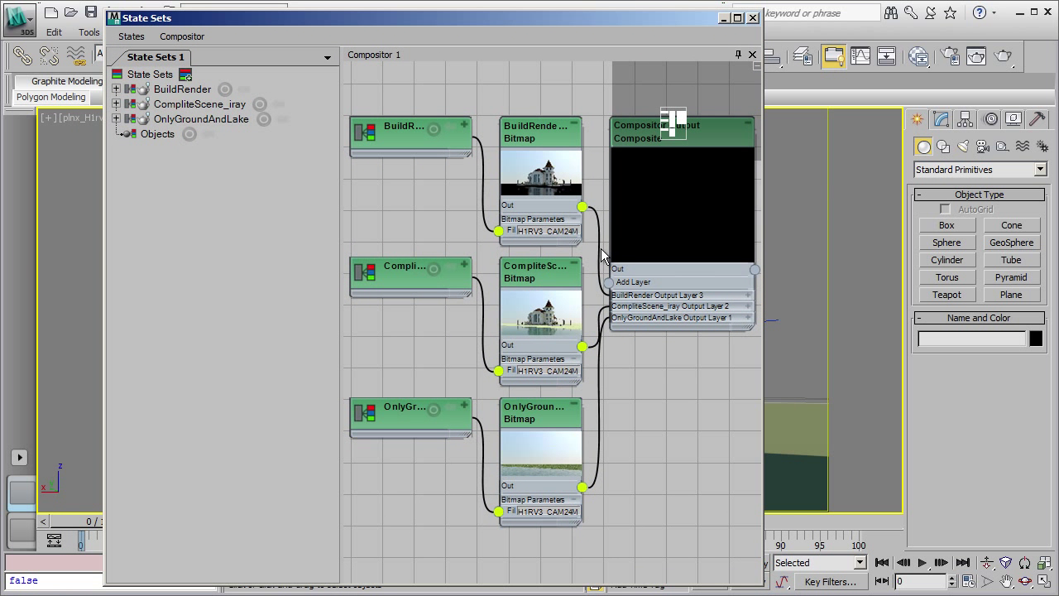
pyautogui.moveTo(518, 230); pyautogui.dragTo(530, 229, button='middle')
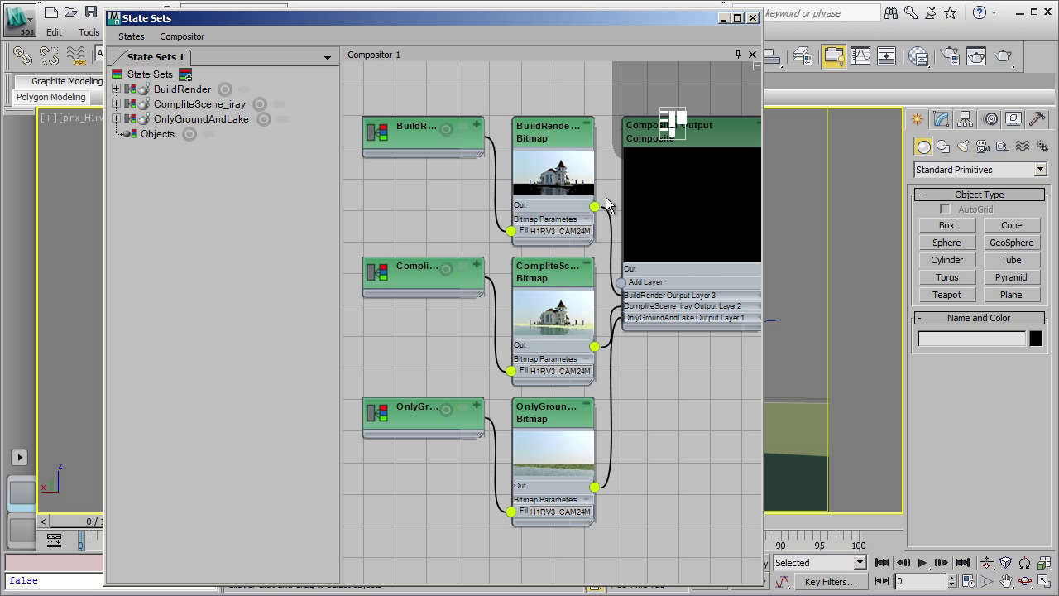
# - Select the BuildRender, CompliteScene_iray and OnlyGroundAndLake bitmap nodes and reposition the Compositor Output node
pyautogui.click(548, 145)
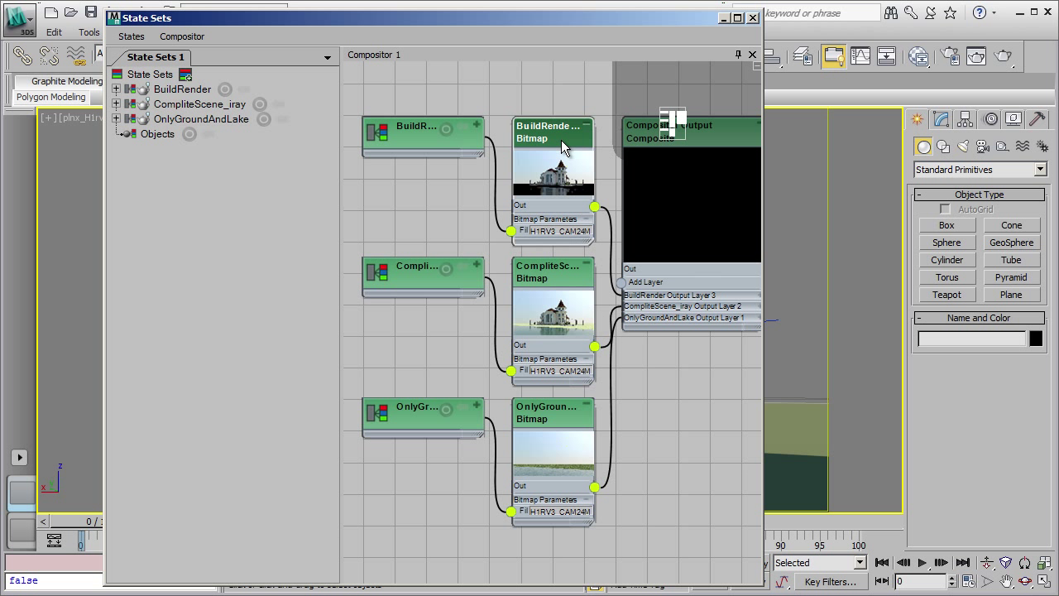
pyautogui.click(566, 275)
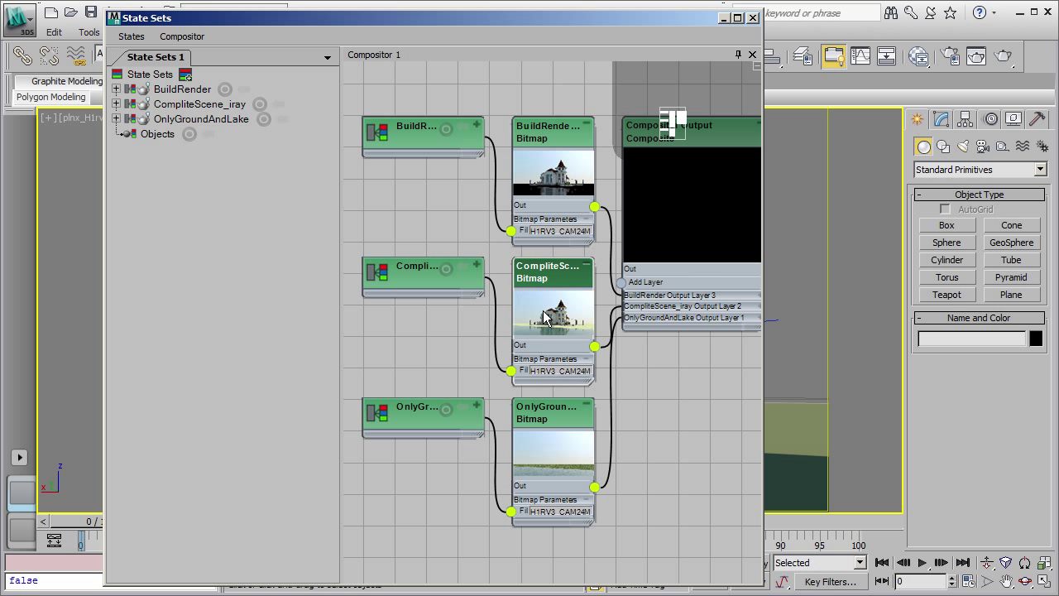
pyautogui.click(557, 414)
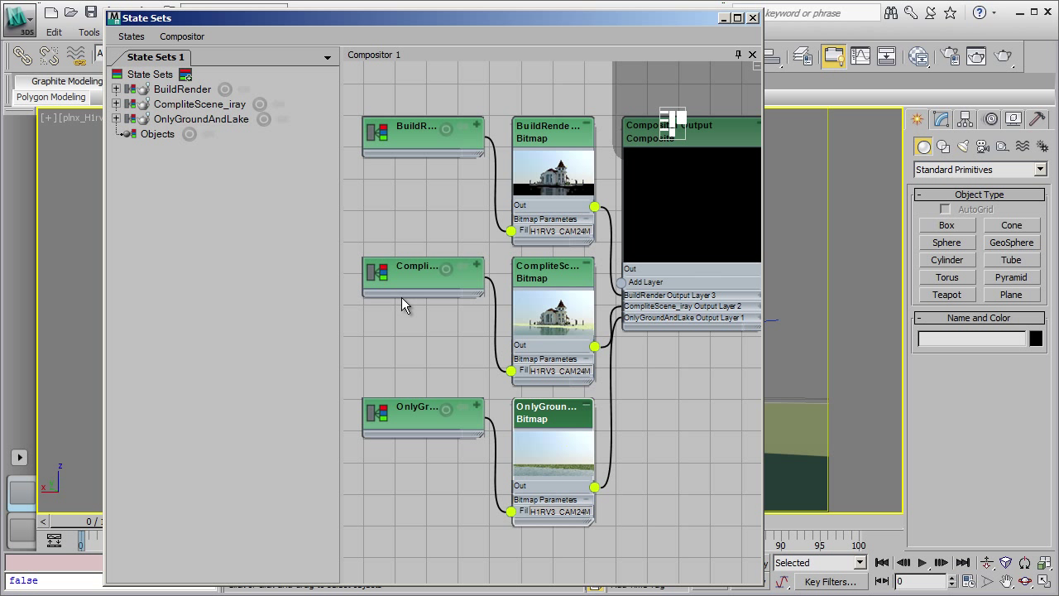
pyautogui.moveTo(673, 382); pyautogui.dragTo(568, 415, button='middle')
pyautogui.moveTo(554, 196); pyautogui.dragTo(619, 209)
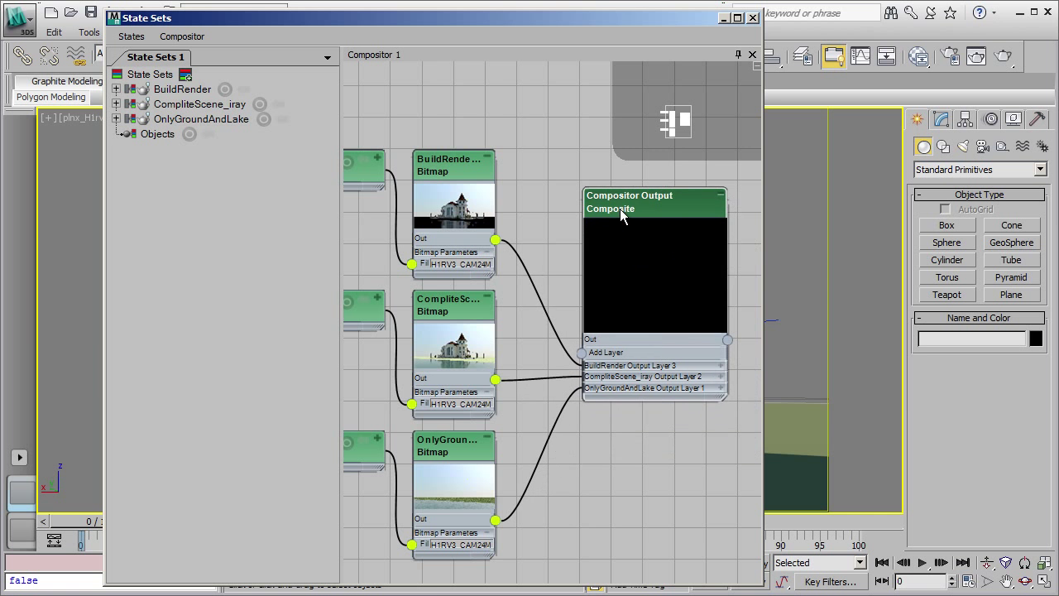
# - Expand BuildRender Output Layer 3 and leave its Map Blend Mode at Normal
pyautogui.moveTo(563, 345); pyautogui.dragTo(505, 320, button='middle')
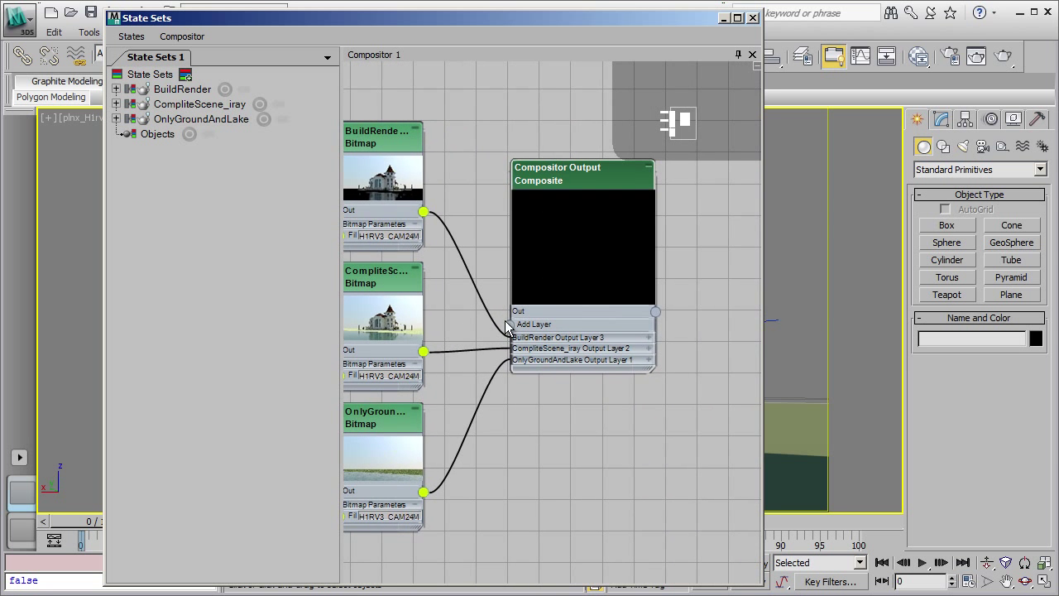
pyautogui.scroll(4, 622, 364)
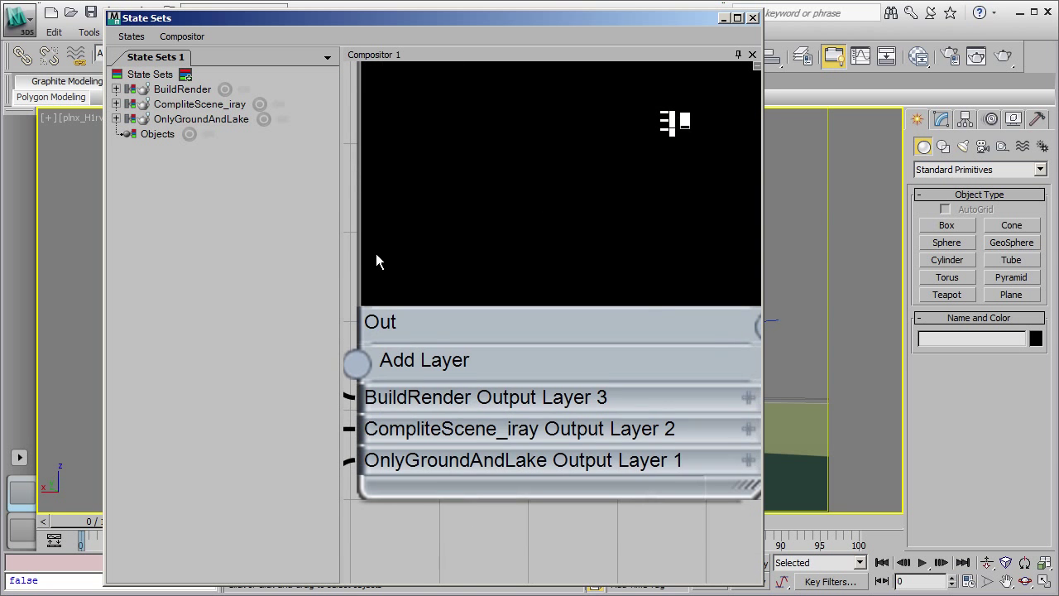
pyautogui.scroll(-3, 542, 375)
pyautogui.click(577, 332)
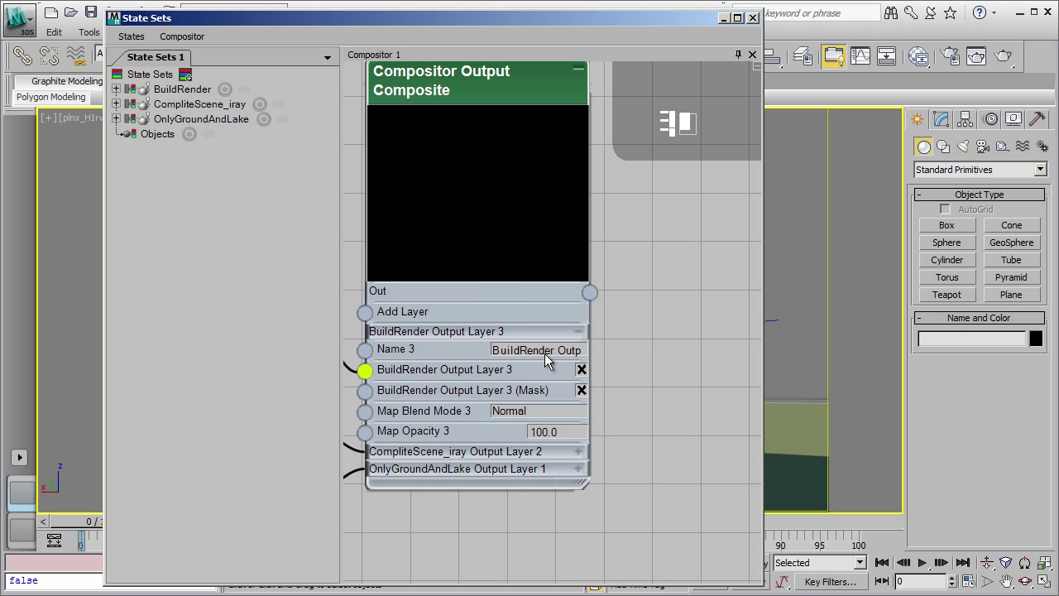
pyautogui.click(538, 410)
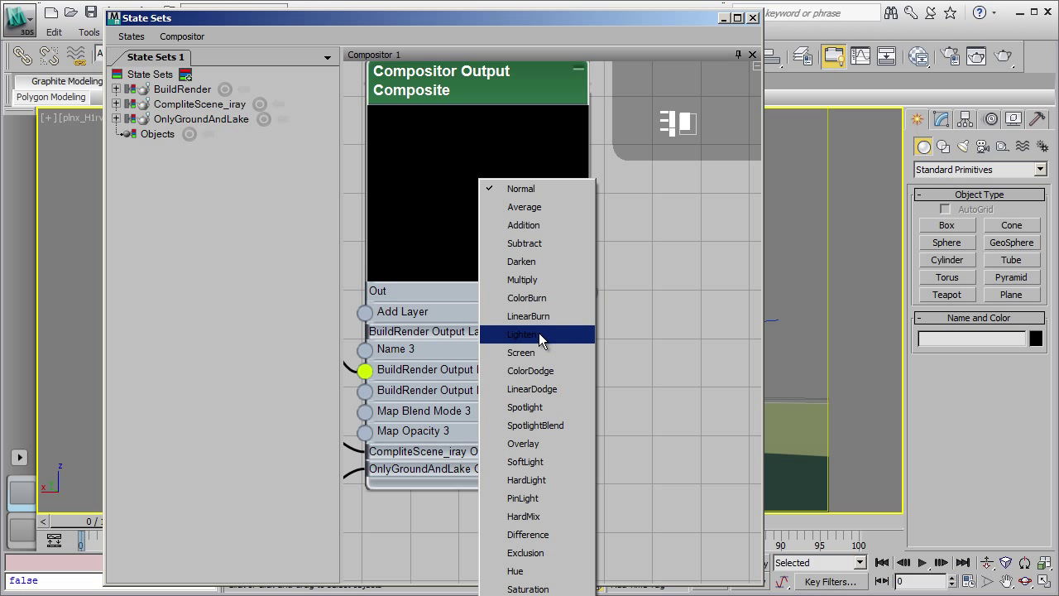
pyautogui.click(587, 419)
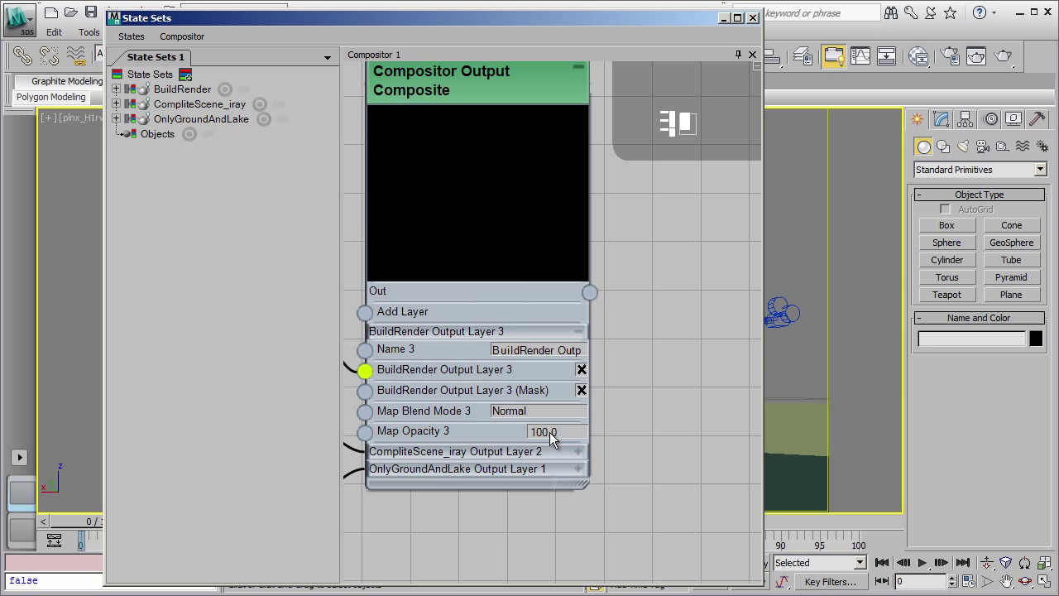
# - Pan the node graph to review all nodes, then close the Compositor view
pyautogui.moveTo(361, 270); pyautogui.dragTo(667, 282, button='middle')
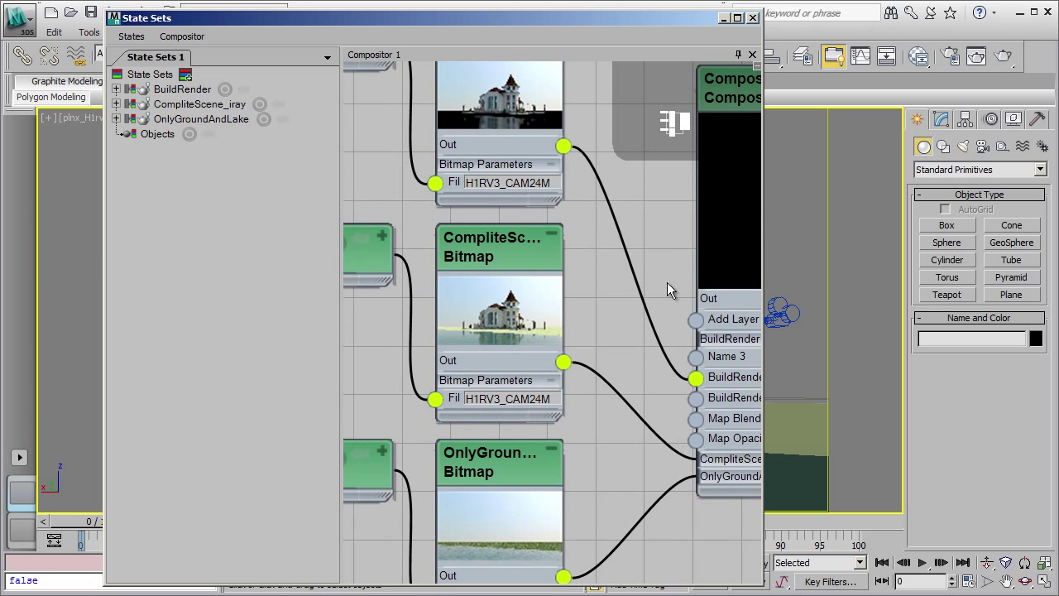
pyautogui.scroll(-3, 605, 314)
pyautogui.moveTo(602, 299); pyautogui.dragTo(586, 345, button='middle')
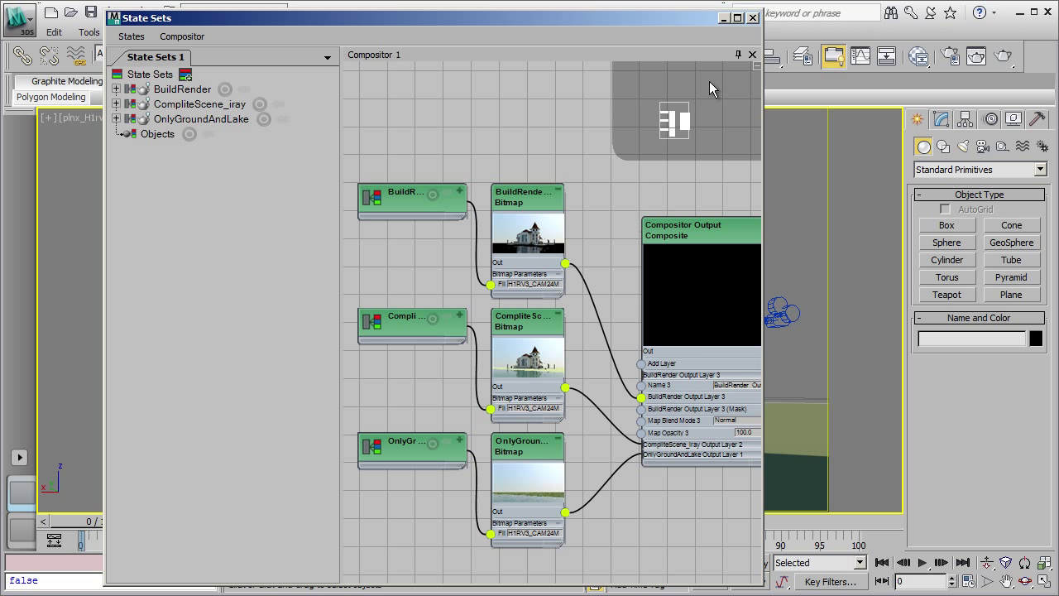
pyautogui.click(752, 55)
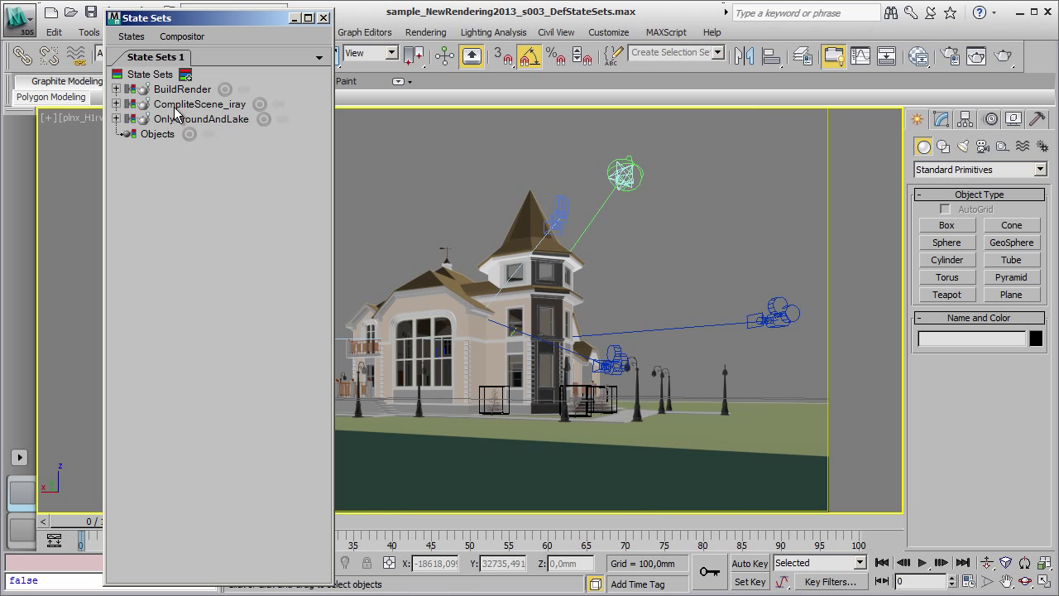
# - Make BuildRender the active state, collapse its branch, and bring up the Compositor menu
pyautogui.click(175, 108)
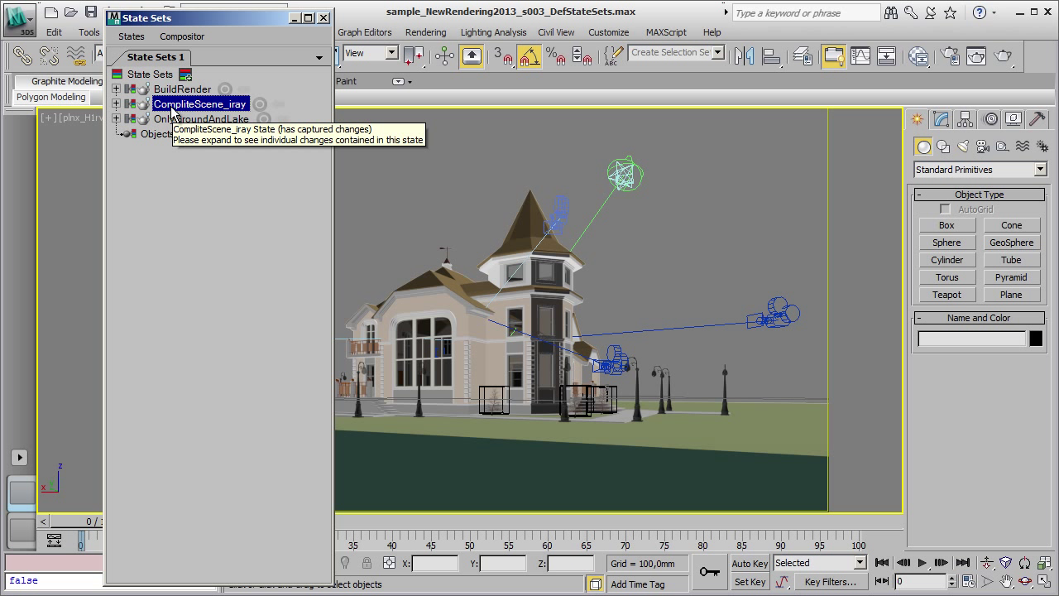
pyautogui.click(172, 90)
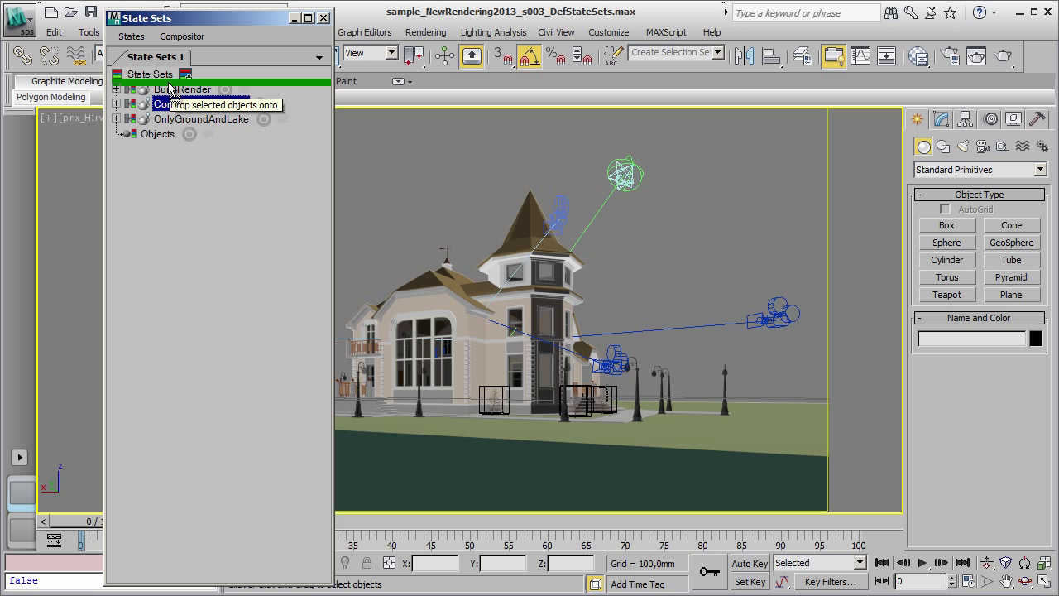
pyautogui.click(118, 103)
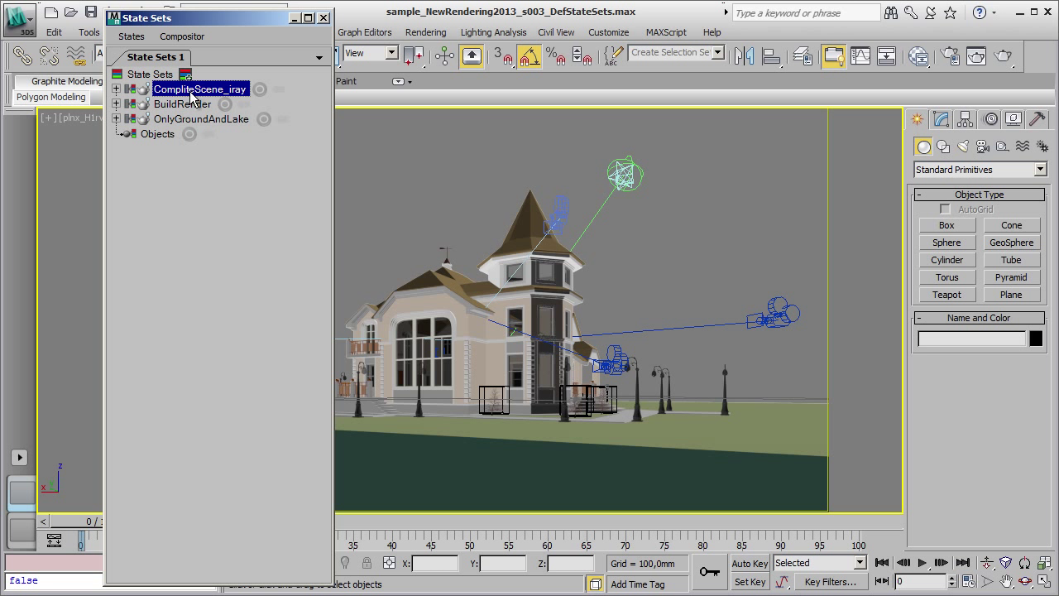
pyautogui.moveTo(244, 23); pyautogui.dragTo(234, 23)
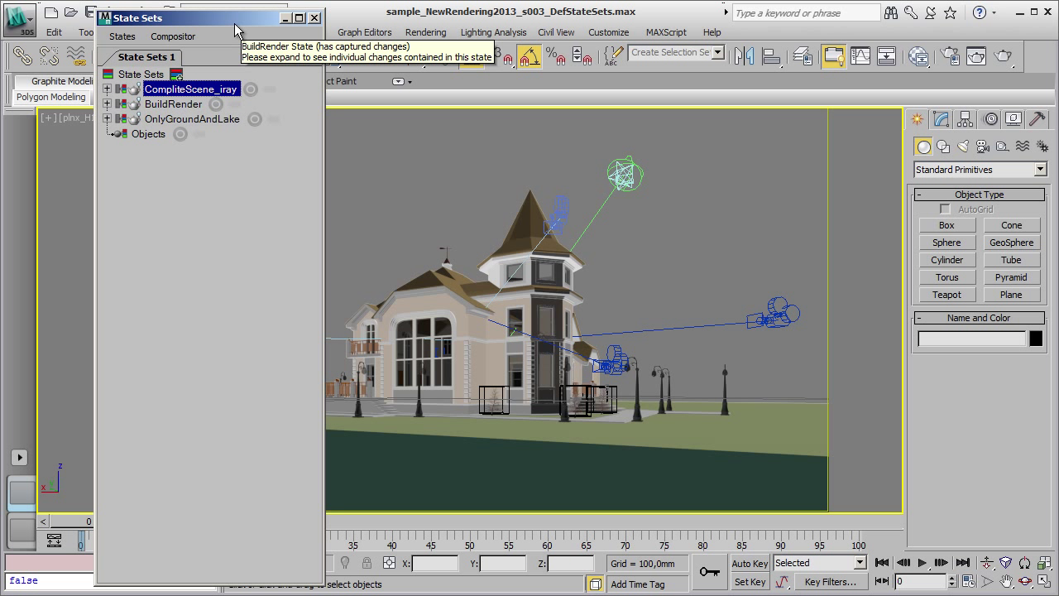
pyautogui.click(172, 36)
# - Open the Compositor View, widen the window and arrange the composite output node
pyautogui.click(191, 55)
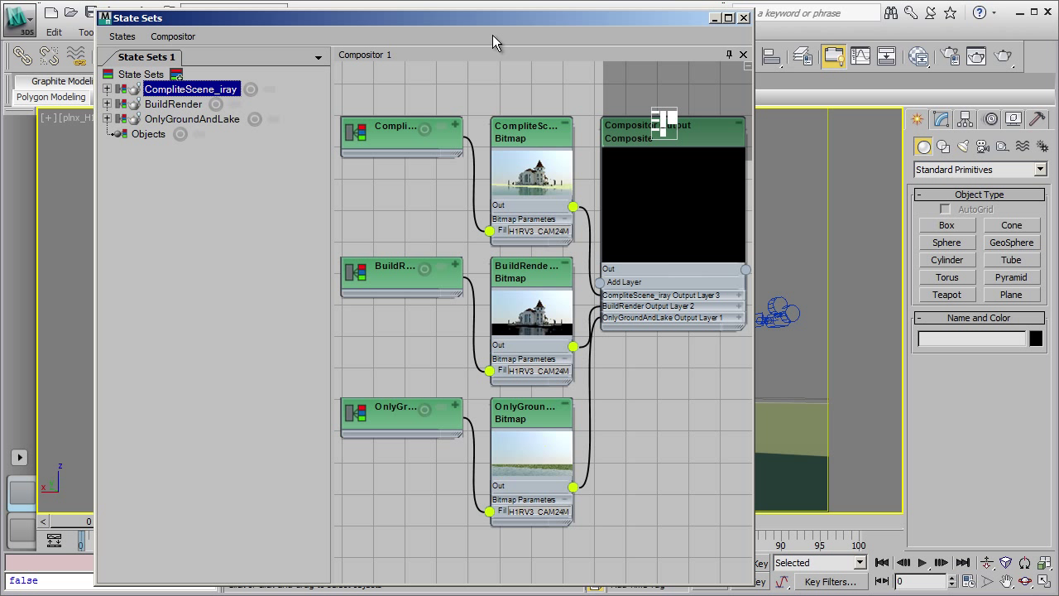
pyautogui.moveTo(494, 19); pyautogui.dragTo(483, 16)
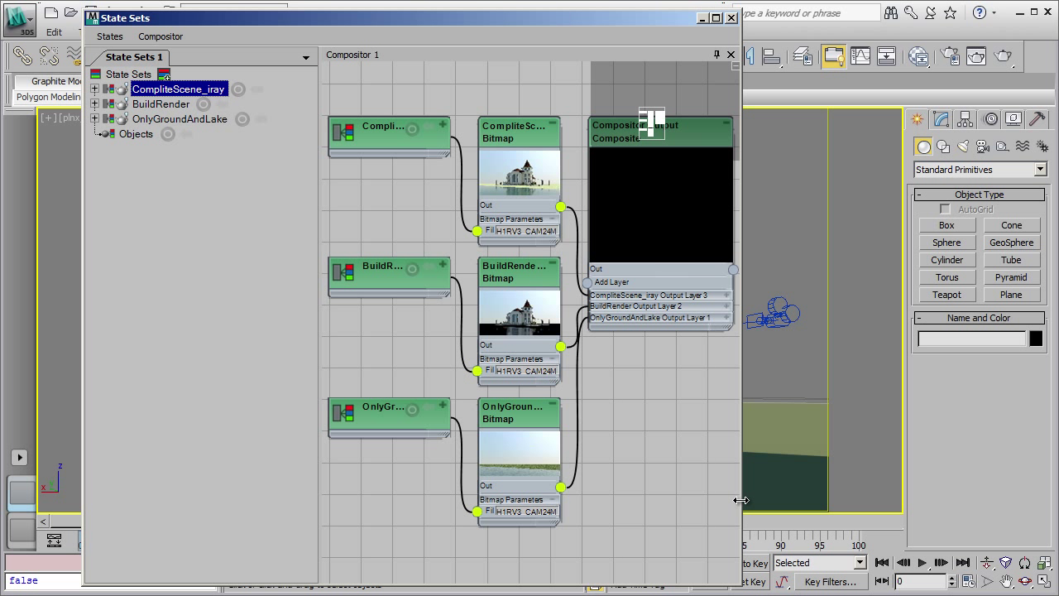
pyautogui.moveTo(739, 500); pyautogui.dragTo(1038, 500)
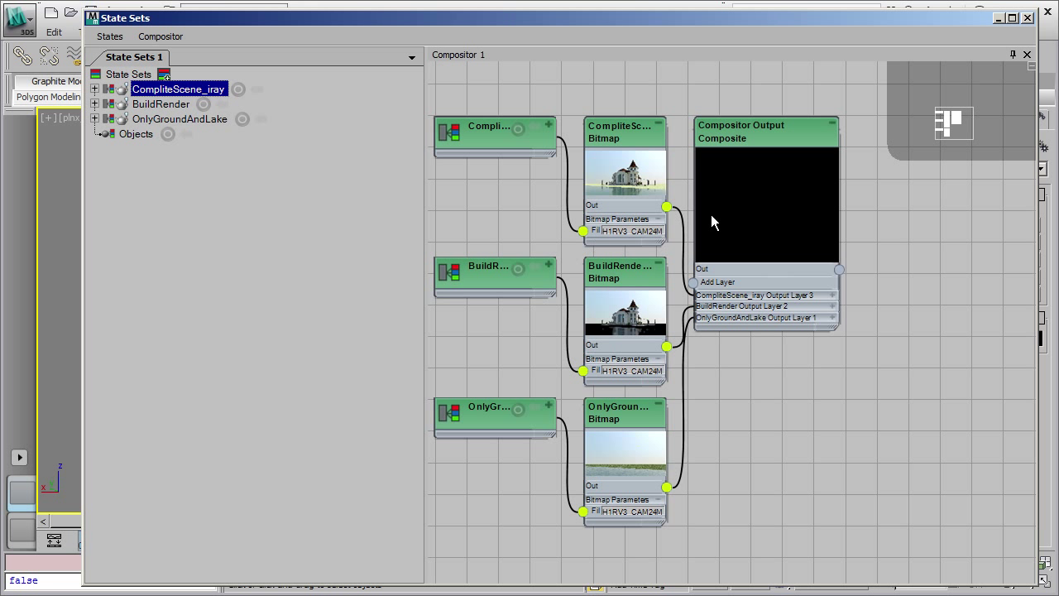
pyautogui.moveTo(736, 138); pyautogui.dragTo(857, 186)
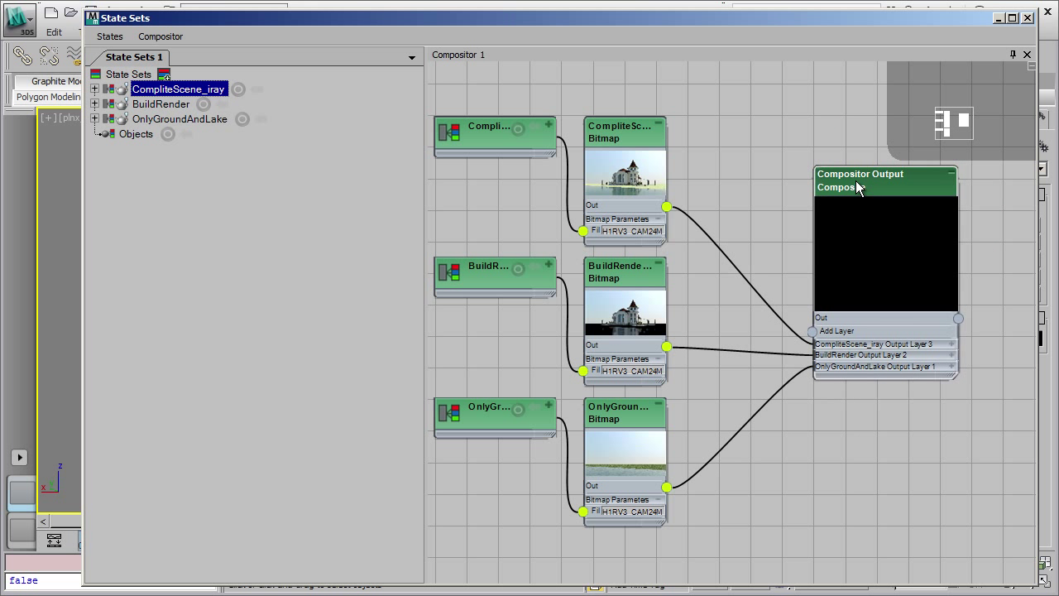
pyautogui.click(621, 136)
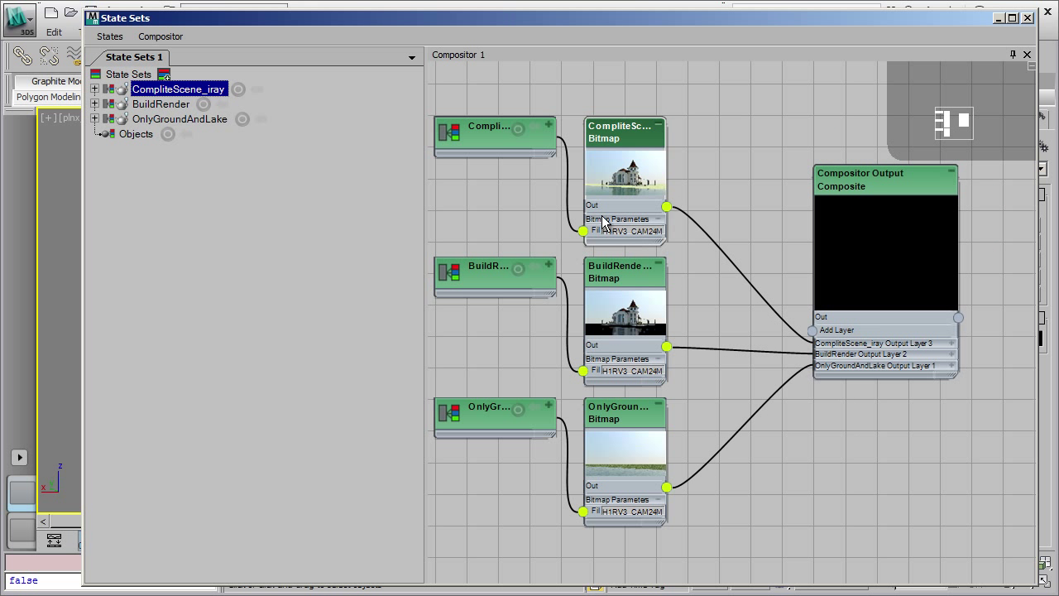
pyautogui.click(161, 105)
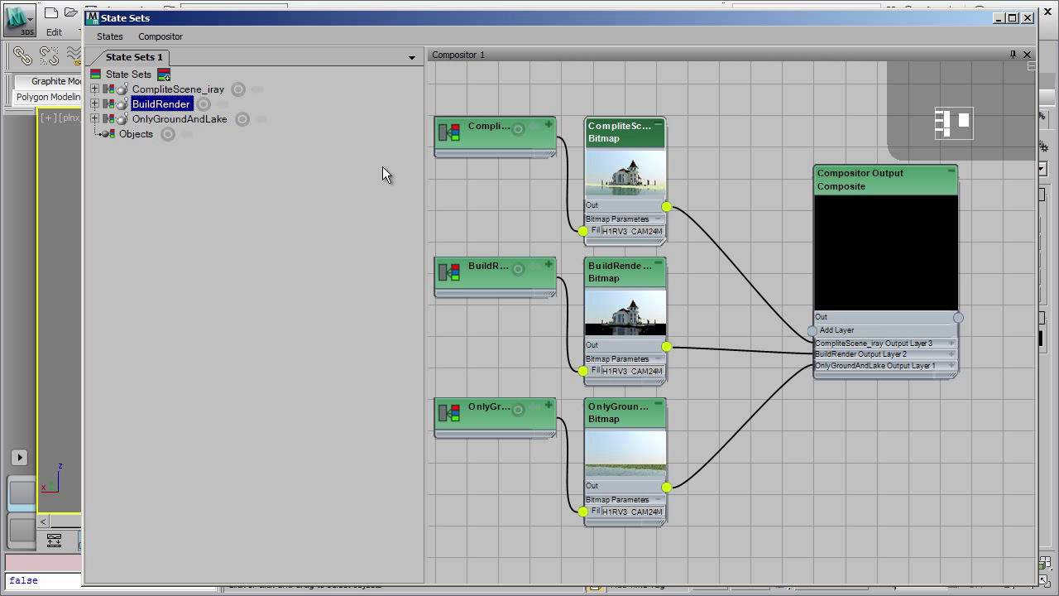
# - Set the CompliteScene_iray layer's Map Blend Mode to Screen and Map Opacity to 50
pyautogui.click(951, 344)
pyautogui.click(921, 396)
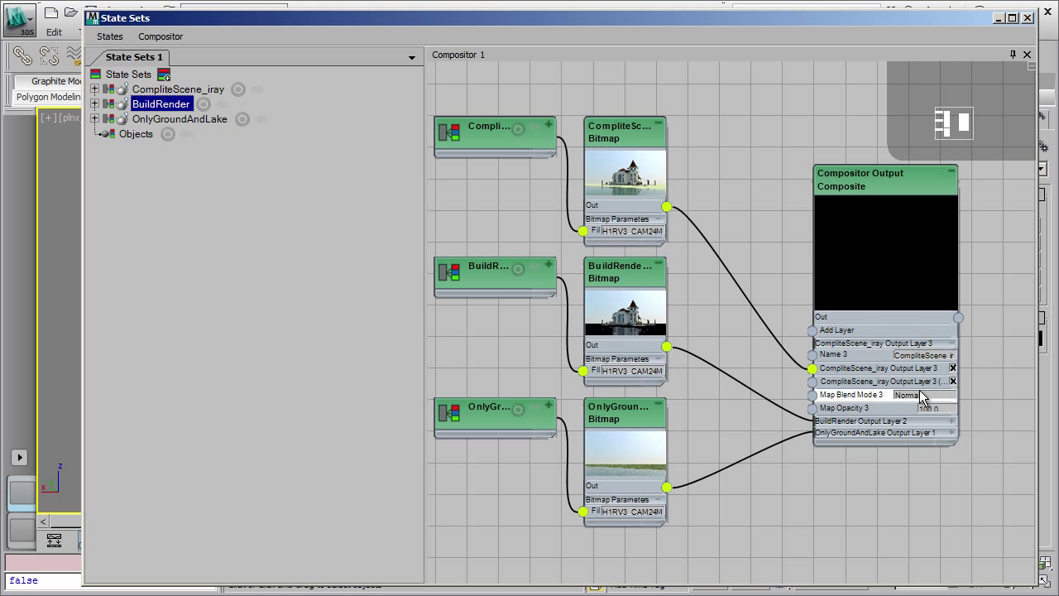
pyautogui.click(919, 395)
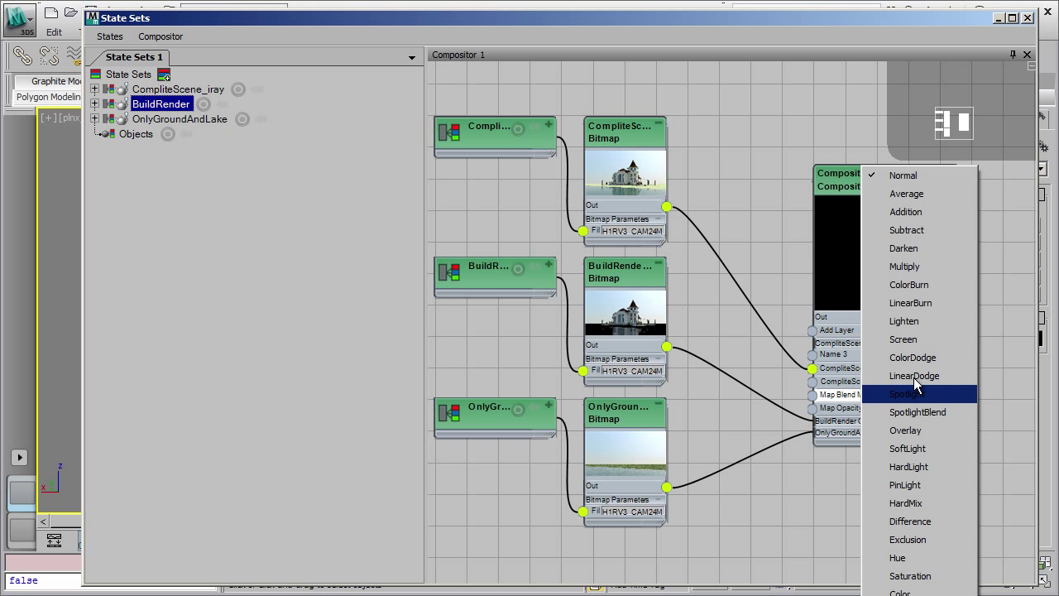
pyautogui.click(921, 335)
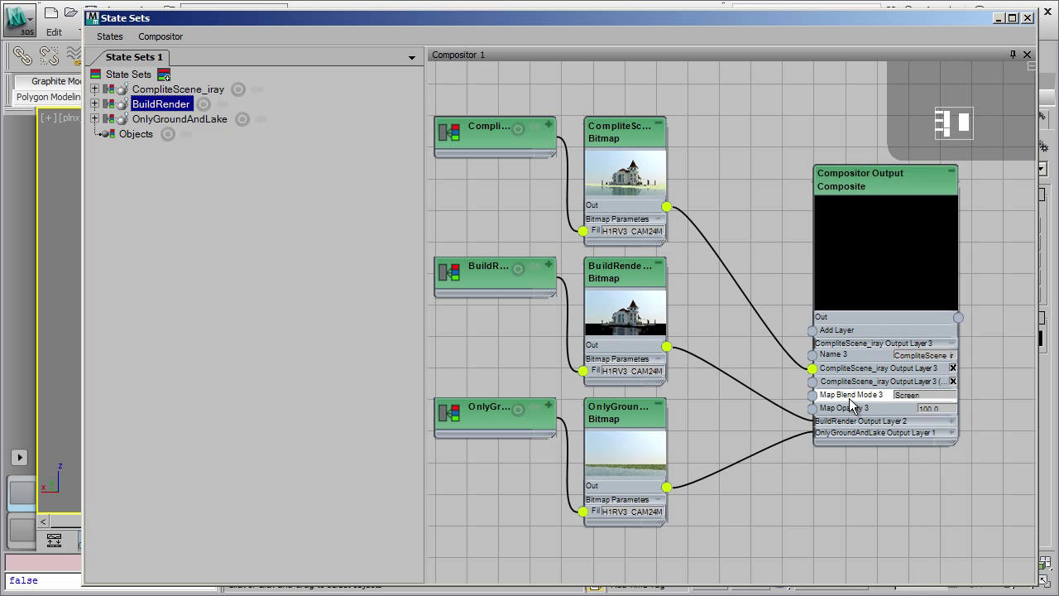
pyautogui.doubleClick(935, 408)
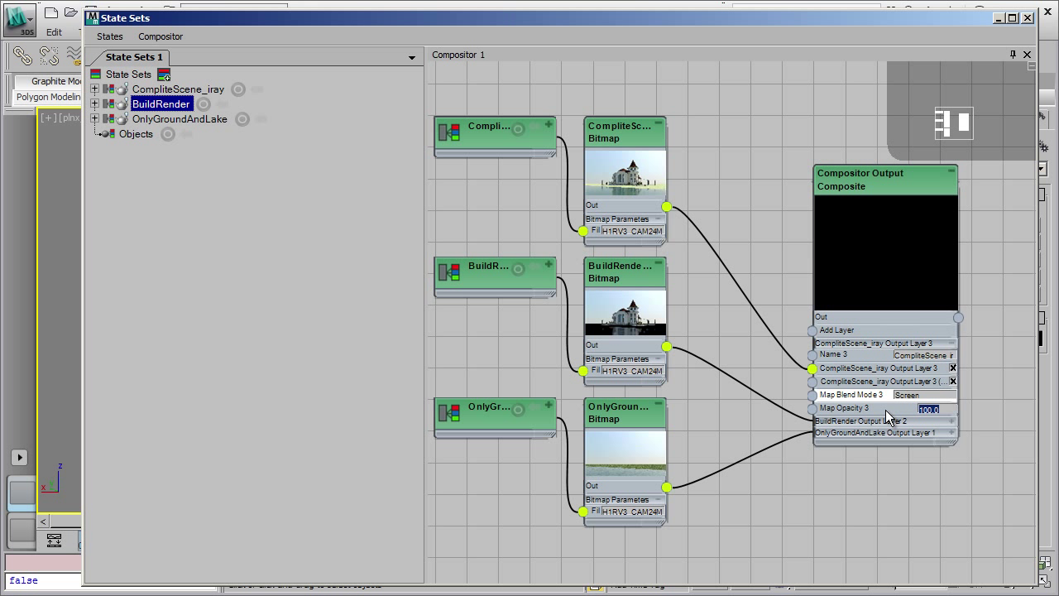
pyautogui.write('50')
pyautogui.press('Return')
pyautogui.moveTo(852, 195)
pyautogui.mouseDown()
pyautogui.moveTo(881, 200)
pyautogui.moveTo(836, 184)
pyautogui.mouseUp()
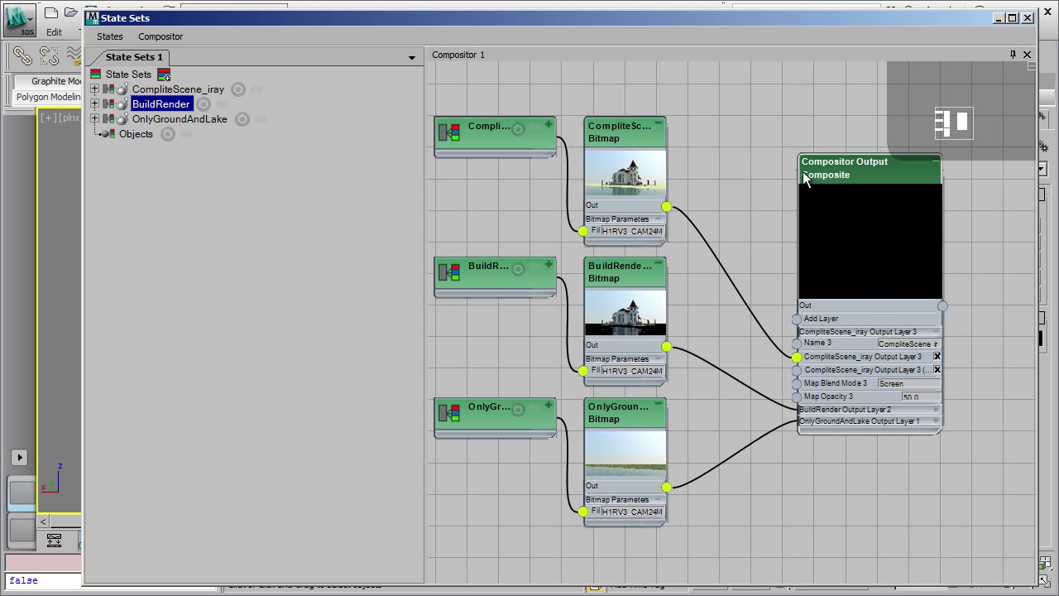
pyautogui.click(160, 38)
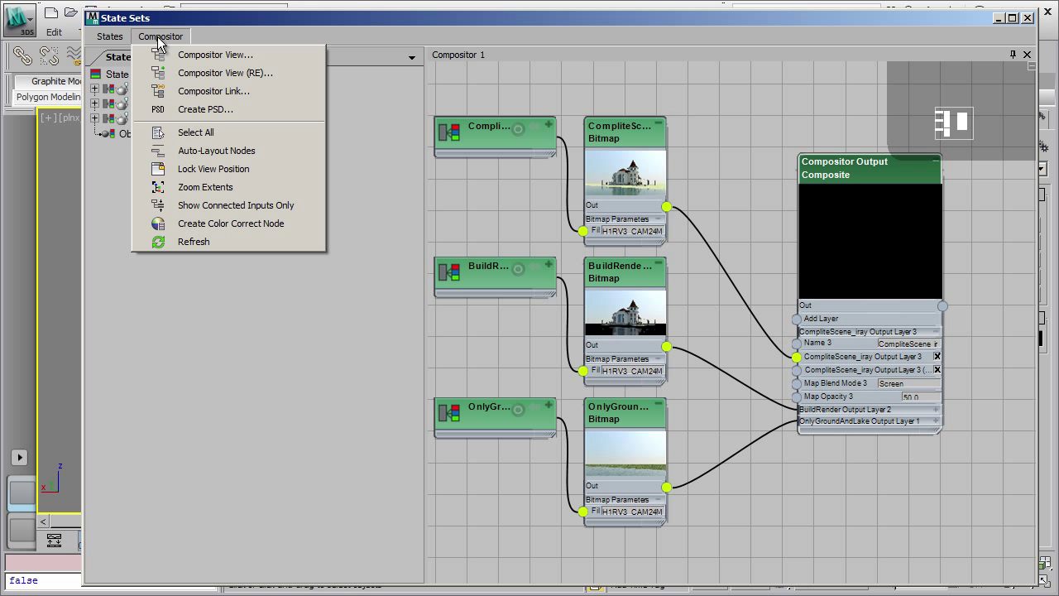
# - Reset the link, create link file set01_standard.sof, then close the Link panel and Compositor view
pyautogui.click(198, 93)
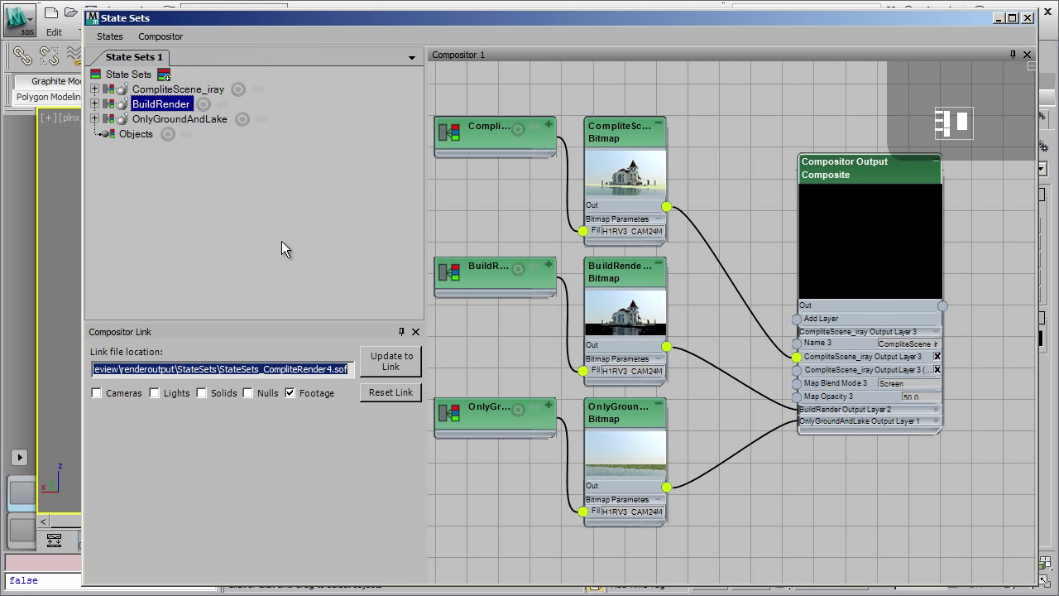
pyautogui.click(385, 397)
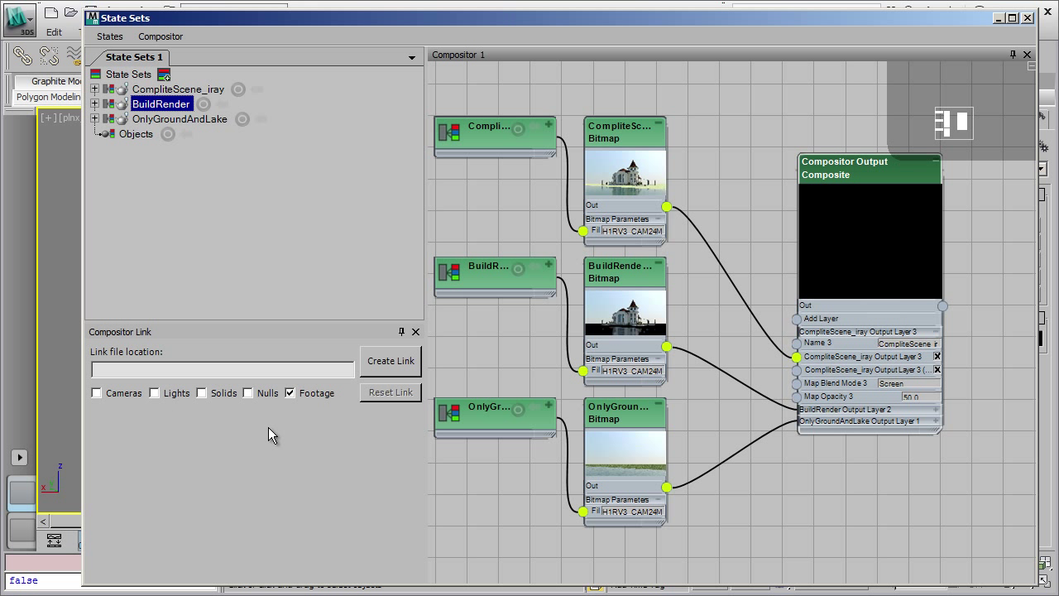
pyautogui.click(378, 365)
pyautogui.moveTo(438, 14); pyautogui.dragTo(475, 29)
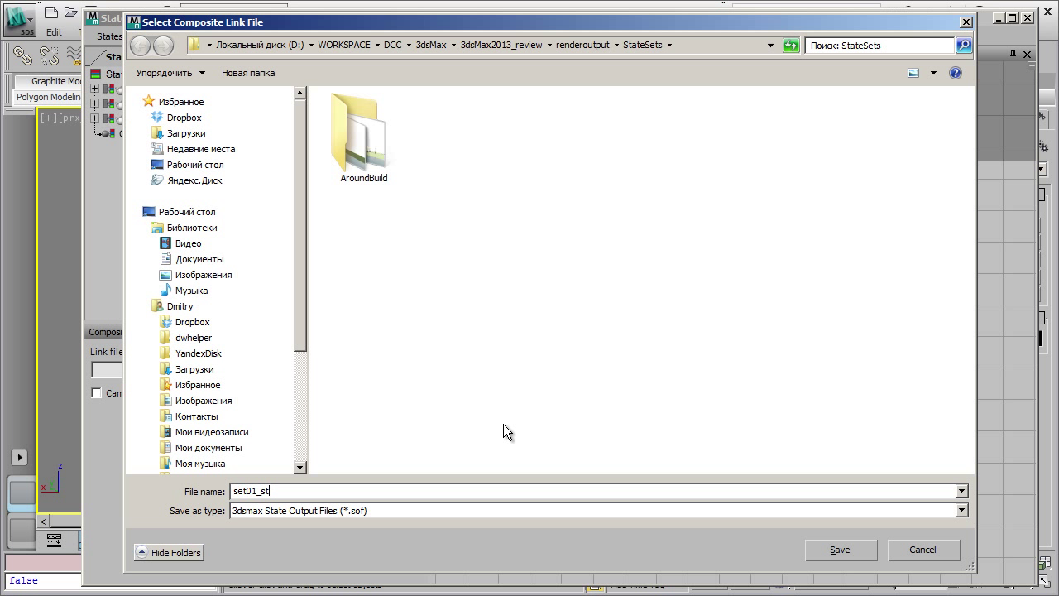
pyautogui.write('dard')
pyautogui.press('Return')
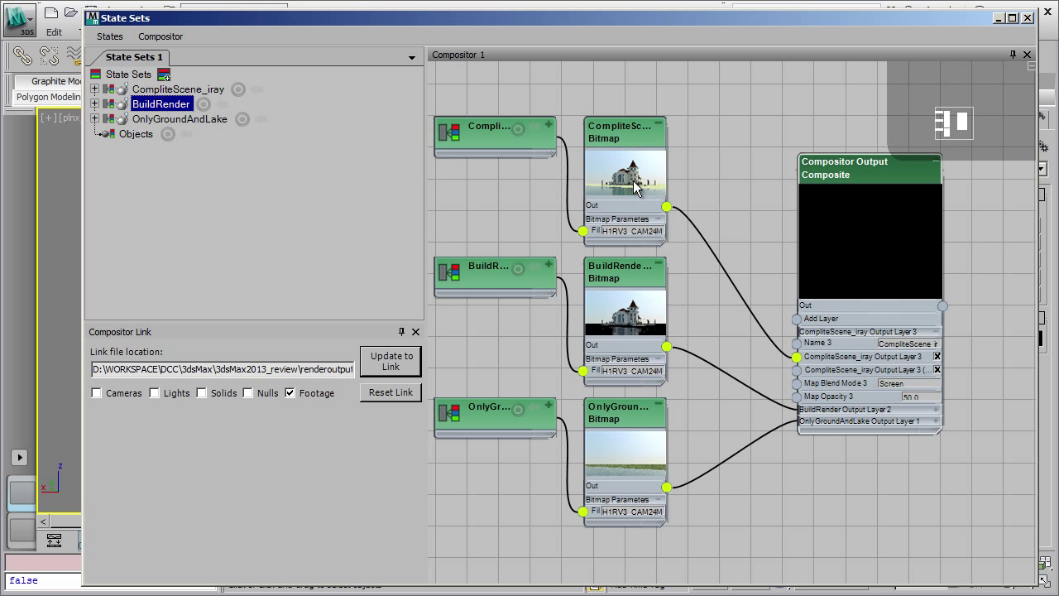
pyautogui.click(415, 332)
pyautogui.click(1026, 55)
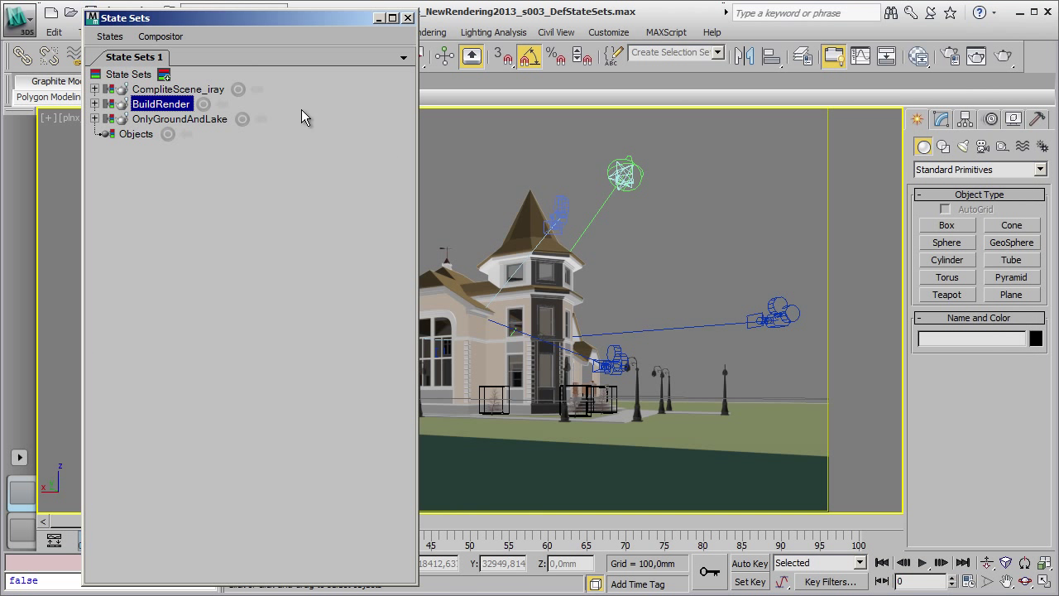
# - Review the Render Elements passes in Render Setup, then select the root State Sets entry
pyautogui.click(855, 148)
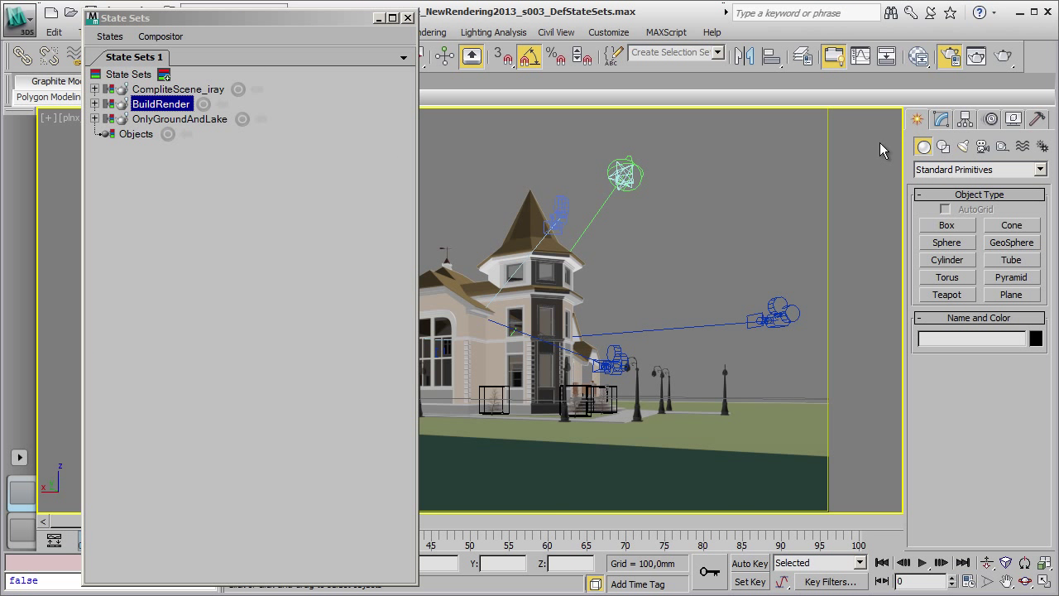
pyautogui.press('F10')
pyautogui.click(930, 55)
pyautogui.click(942, 41)
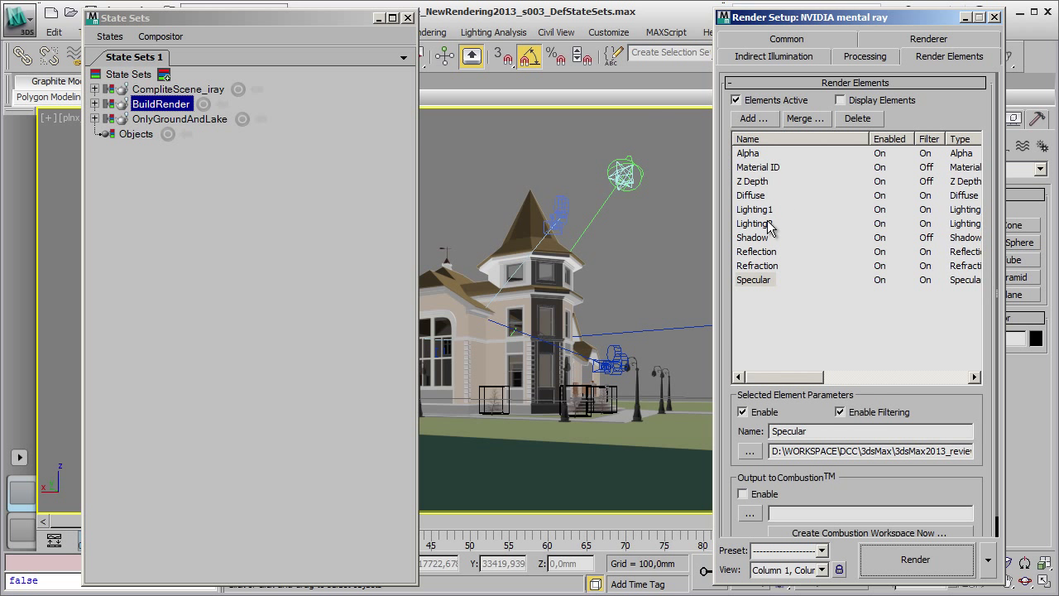
pyautogui.click(994, 18)
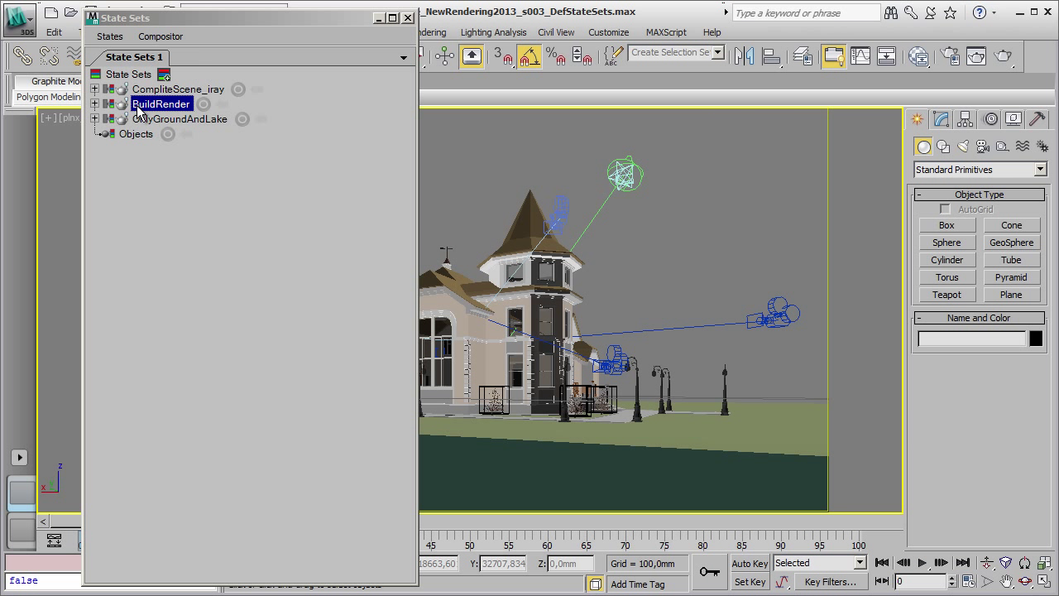
pyautogui.click(133, 74)
pyautogui.click(172, 38)
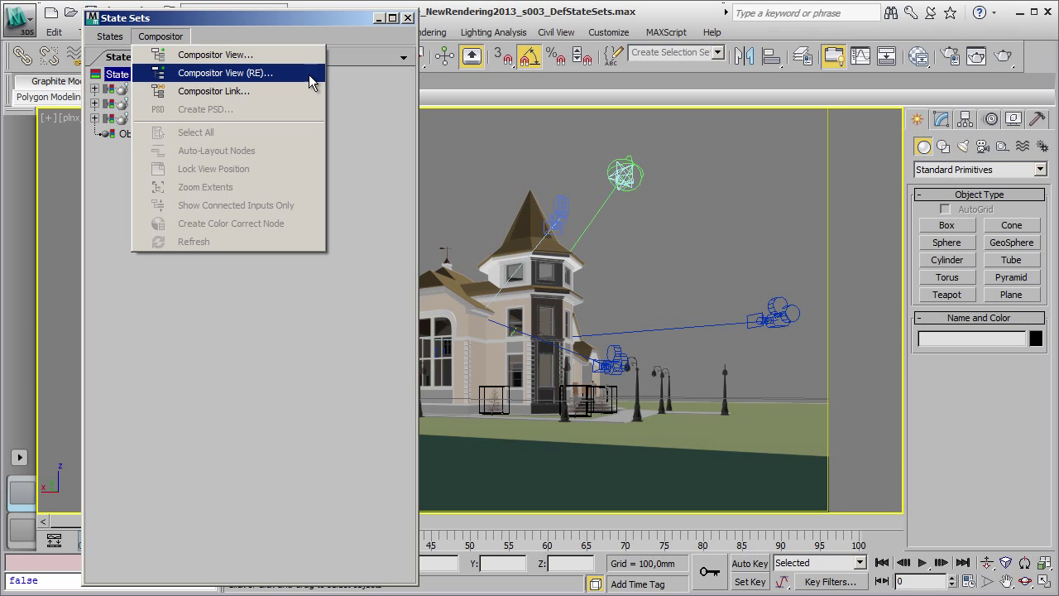
# - Open the Compositor view with render element passes and fan out the composite and source nodes
pyautogui.click(258, 81)
pyautogui.scroll(-5, 802, 324)
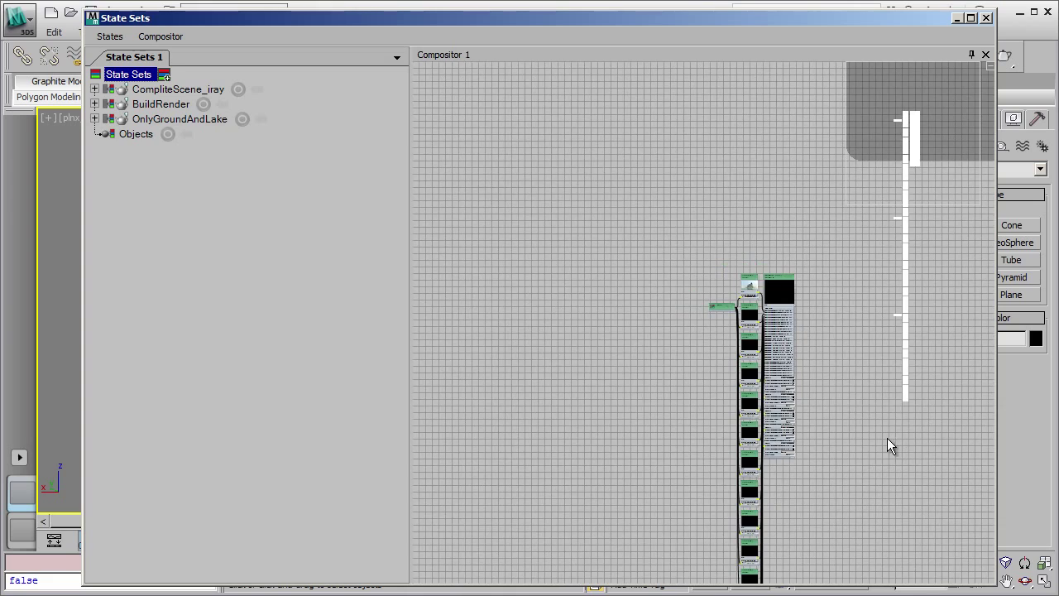
pyautogui.moveTo(887, 446); pyautogui.dragTo(700, 275, button='middle')
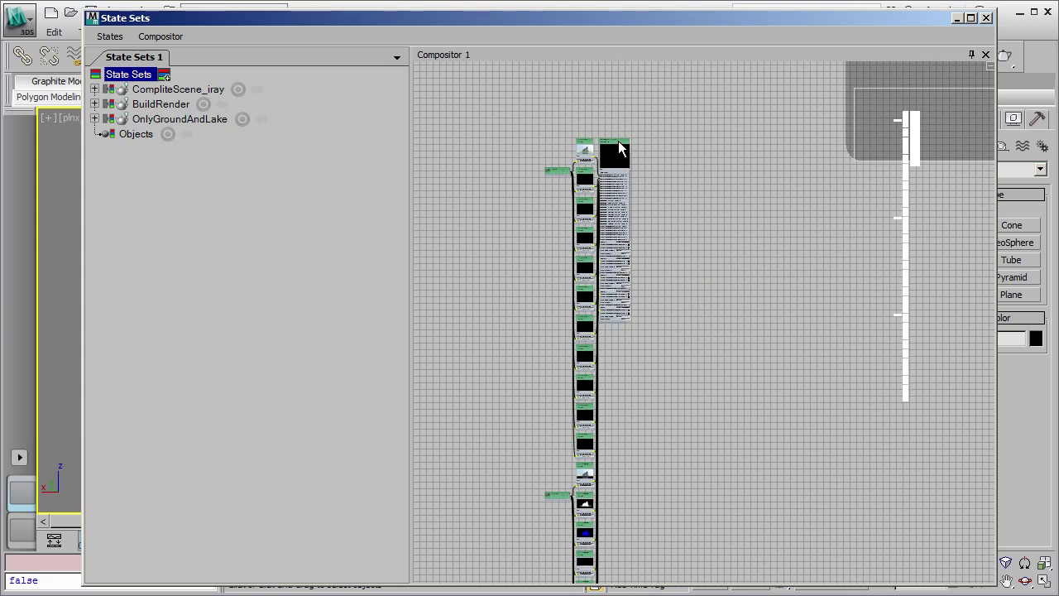
pyautogui.moveTo(619, 146); pyautogui.dragTo(813, 319)
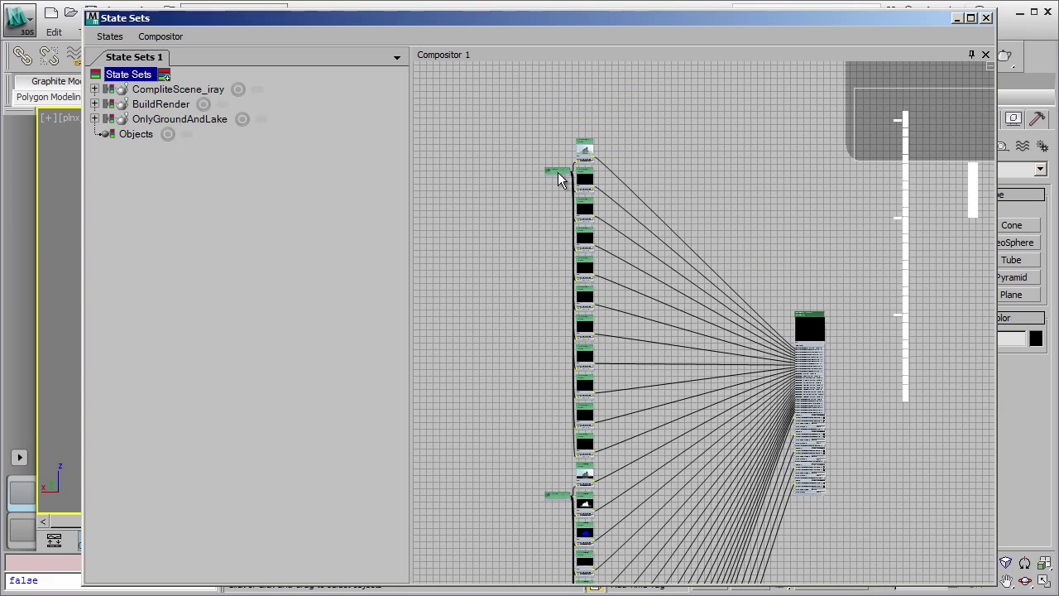
pyautogui.moveTo(558, 178); pyautogui.dragTo(410, 278)
pyautogui.moveTo(455, 208); pyautogui.dragTo(492, 154, button='middle')
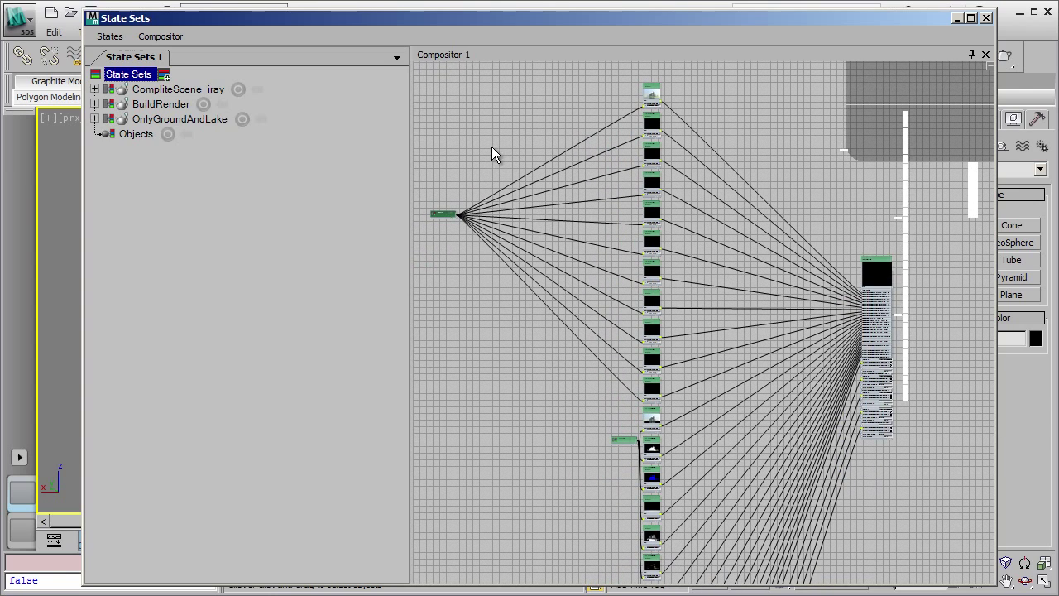
pyautogui.moveTo(591, 330); pyautogui.dragTo(509, 322, button='middle')
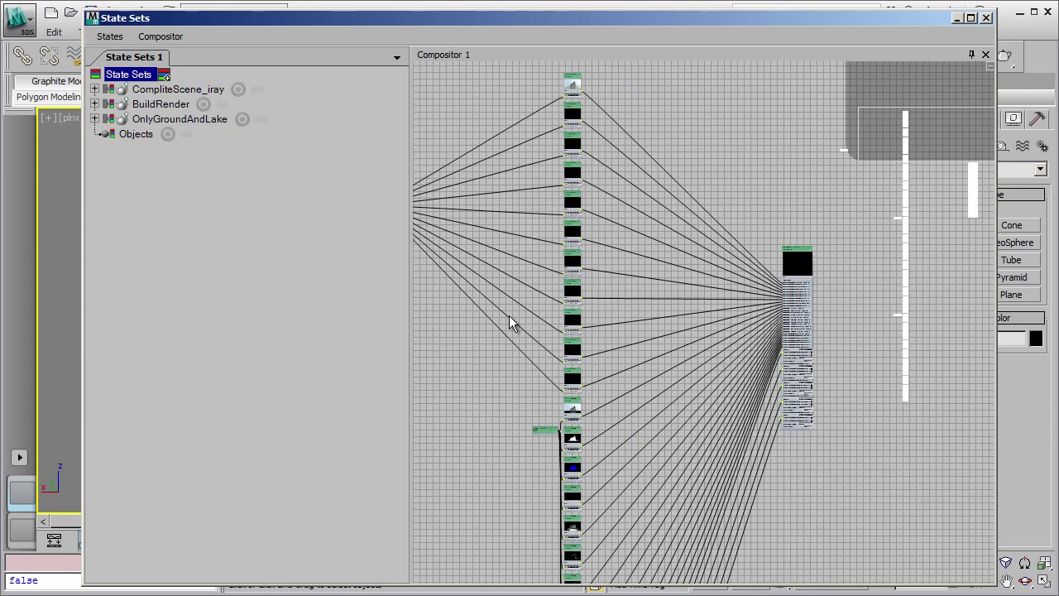
pyautogui.moveTo(615, 262); pyautogui.dragTo(691, 362, button='middle')
pyautogui.scroll(5, 656, 331)
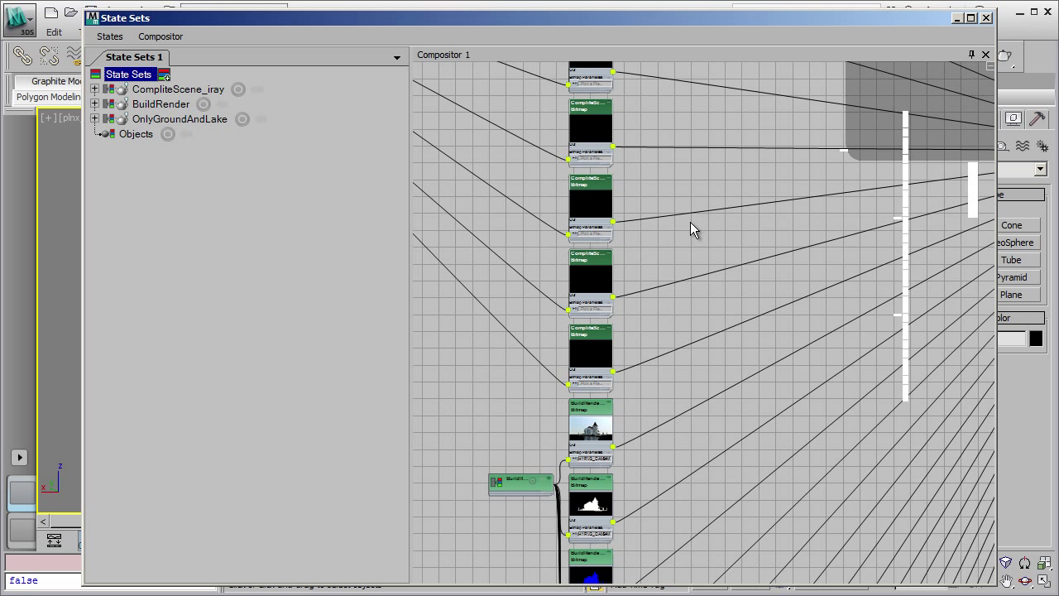
# - Move the small node beside the Composite output and zoom in on its layer list
pyautogui.moveTo(725, 204); pyautogui.dragTo(678, 499, button='middle')
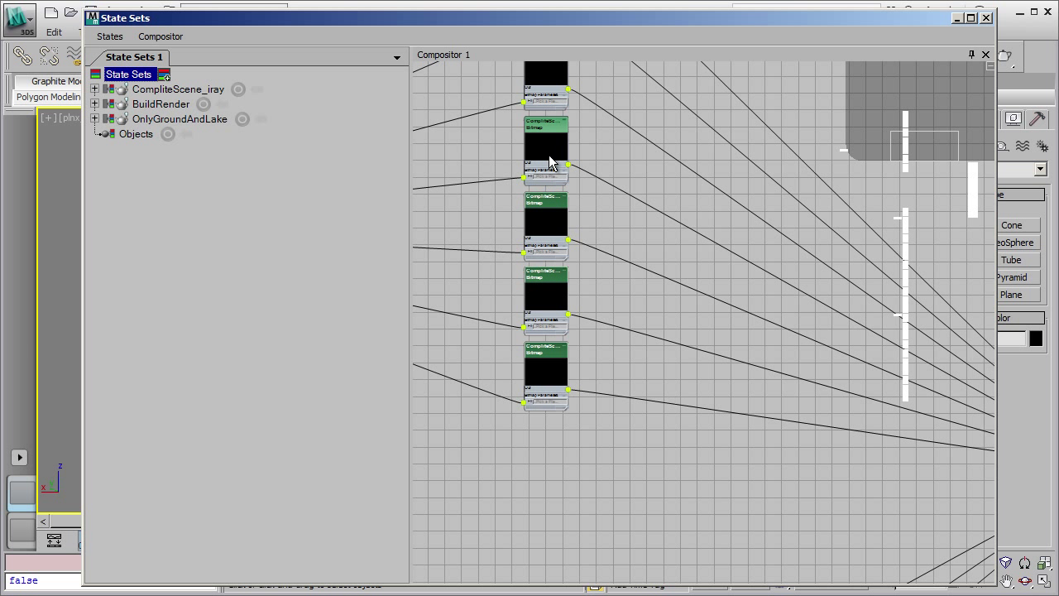
pyautogui.moveTo(604, 180); pyautogui.dragTo(638, 520, button='middle')
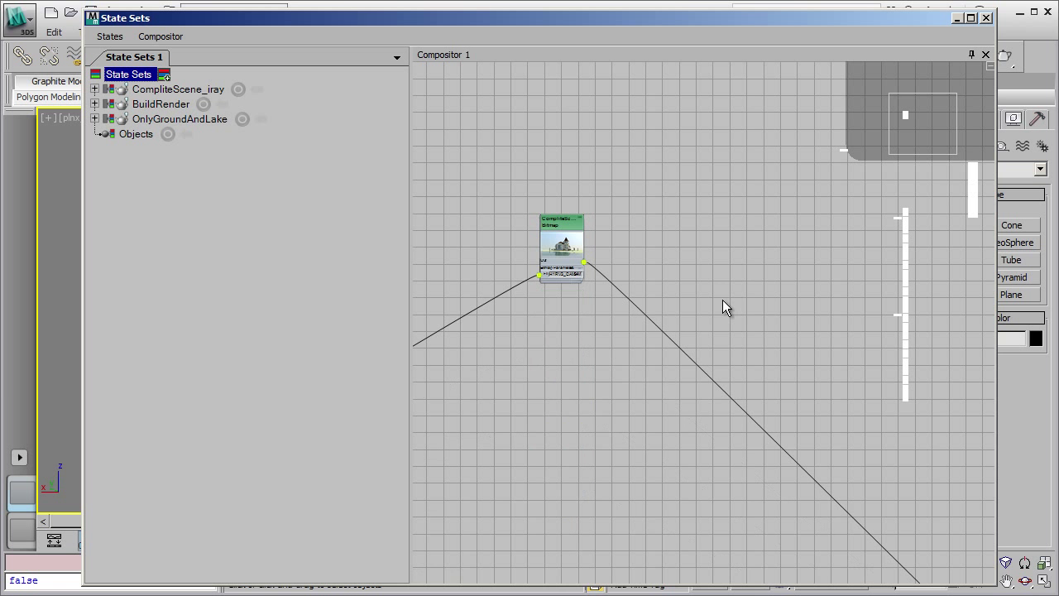
pyautogui.moveTo(660, 480); pyautogui.dragTo(752, 263, button='middle')
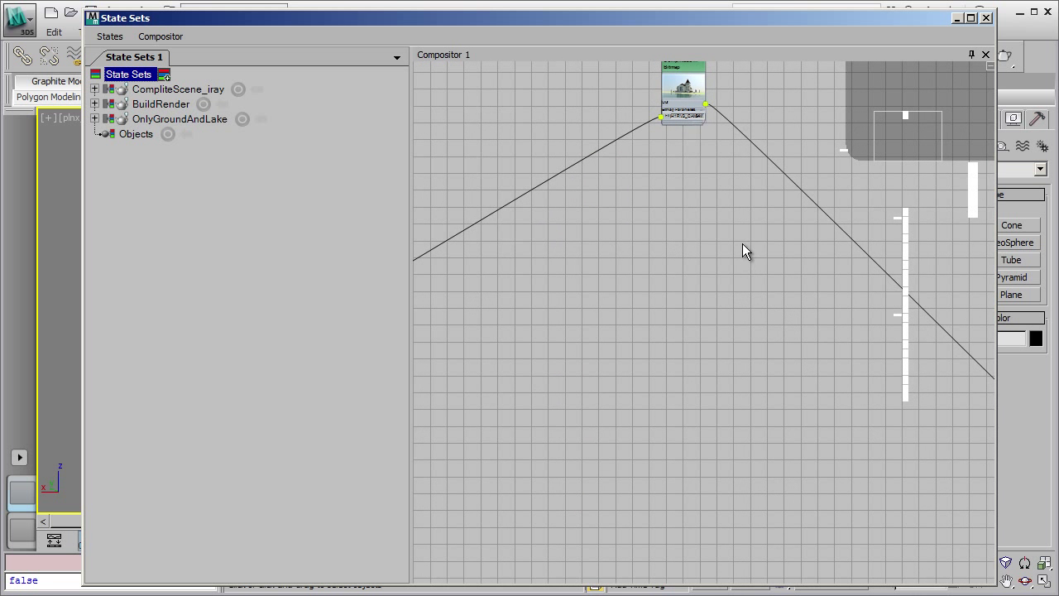
pyautogui.scroll(-3, 742, 251)
pyautogui.moveTo(717, 175); pyautogui.dragTo(676, 344)
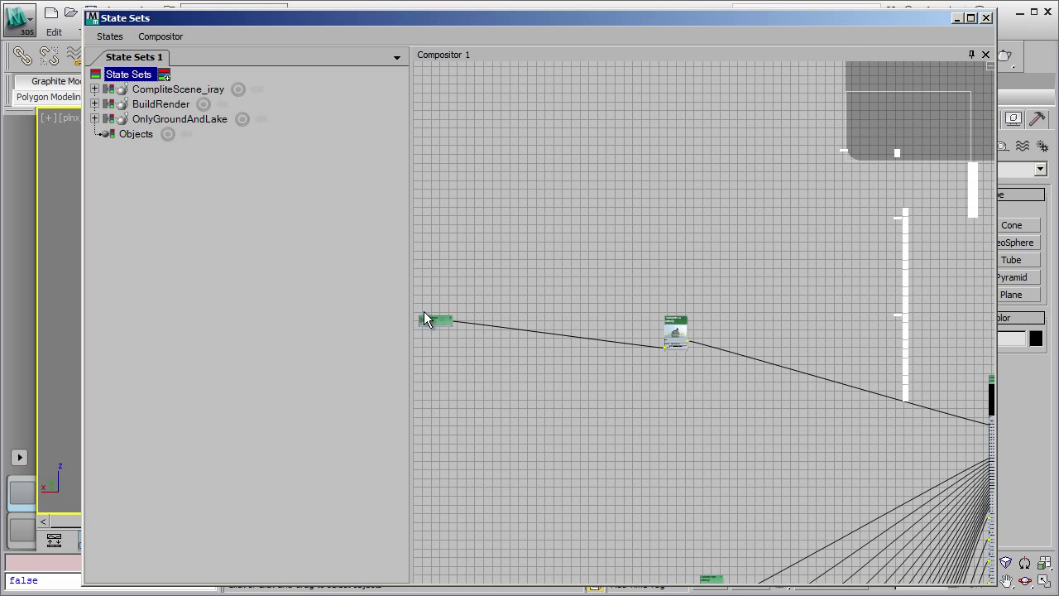
pyautogui.moveTo(440, 324); pyautogui.dragTo(549, 321)
pyautogui.moveTo(785, 419); pyautogui.dragTo(487, 303, button='middle')
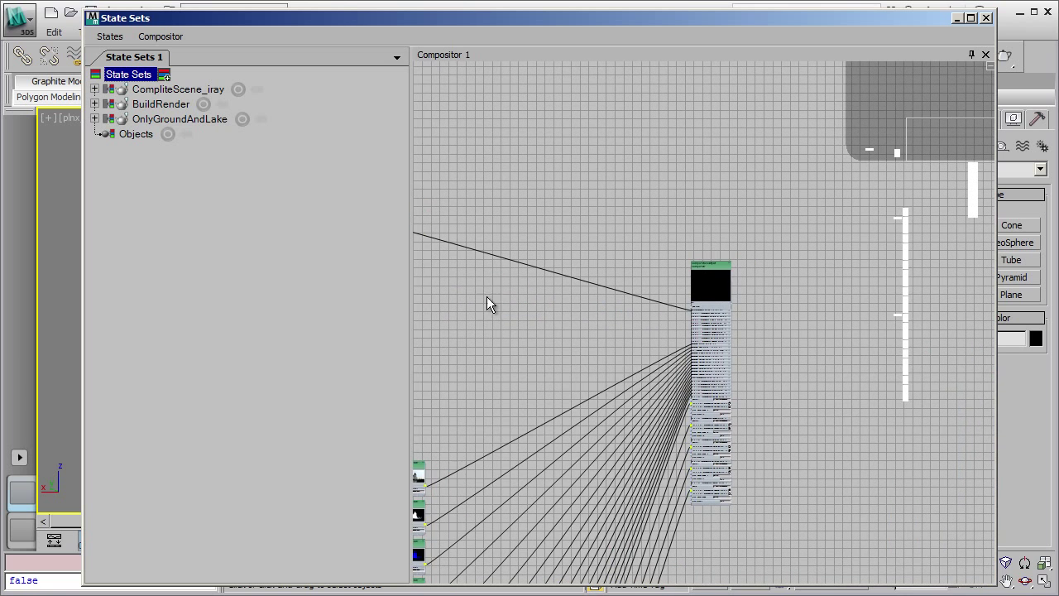
pyautogui.scroll(4, 760, 363)
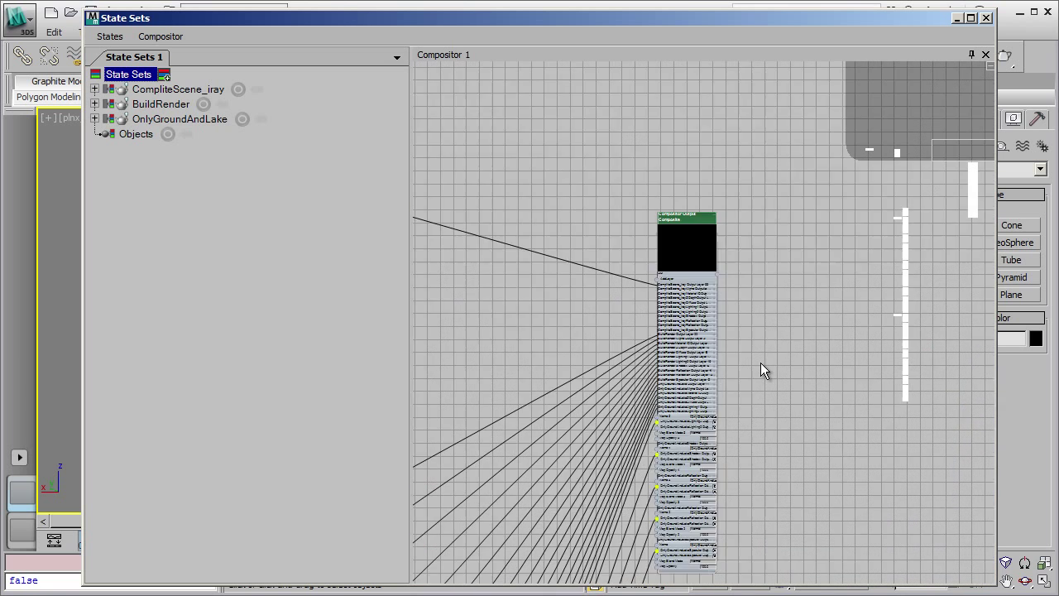
pyautogui.scroll(2, 759, 363)
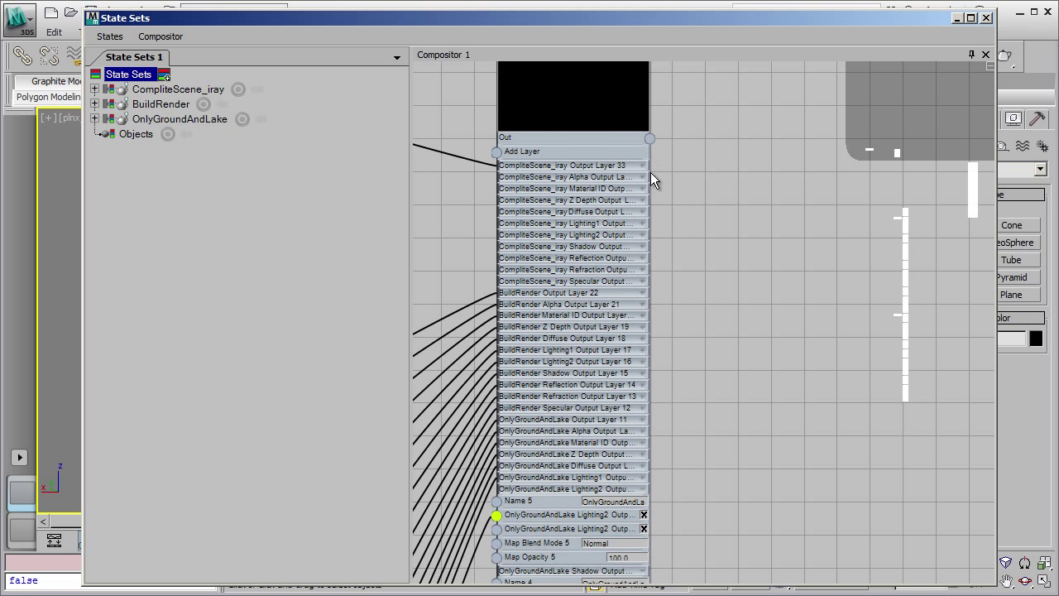
pyautogui.scroll(2, 581, 195)
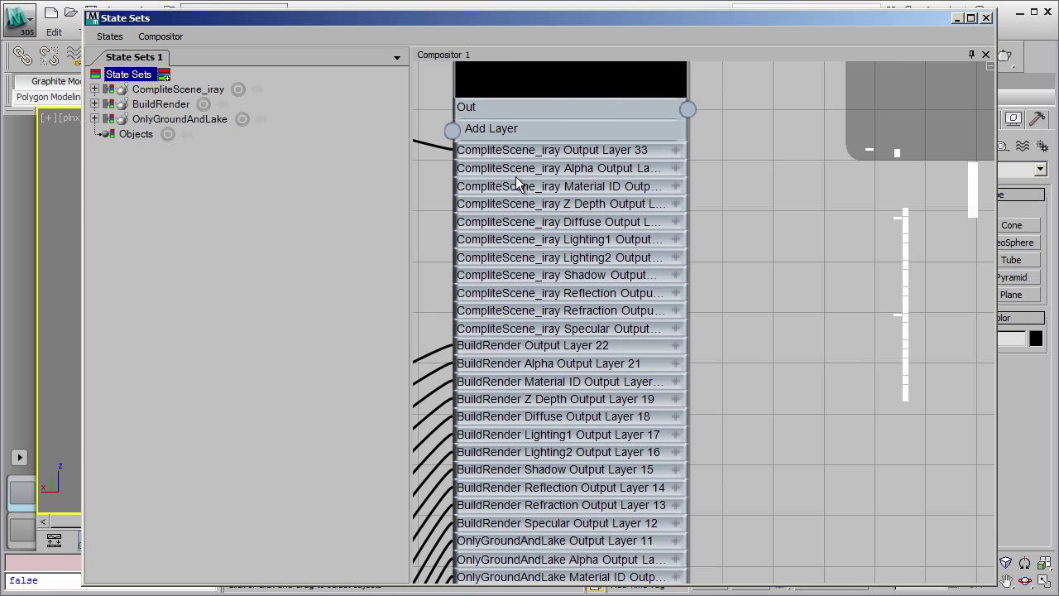
# - Delete the CompliteScene_iray Alpha, Material ID and other pass layers from the Composite node
pyautogui.rightClick(537, 169)
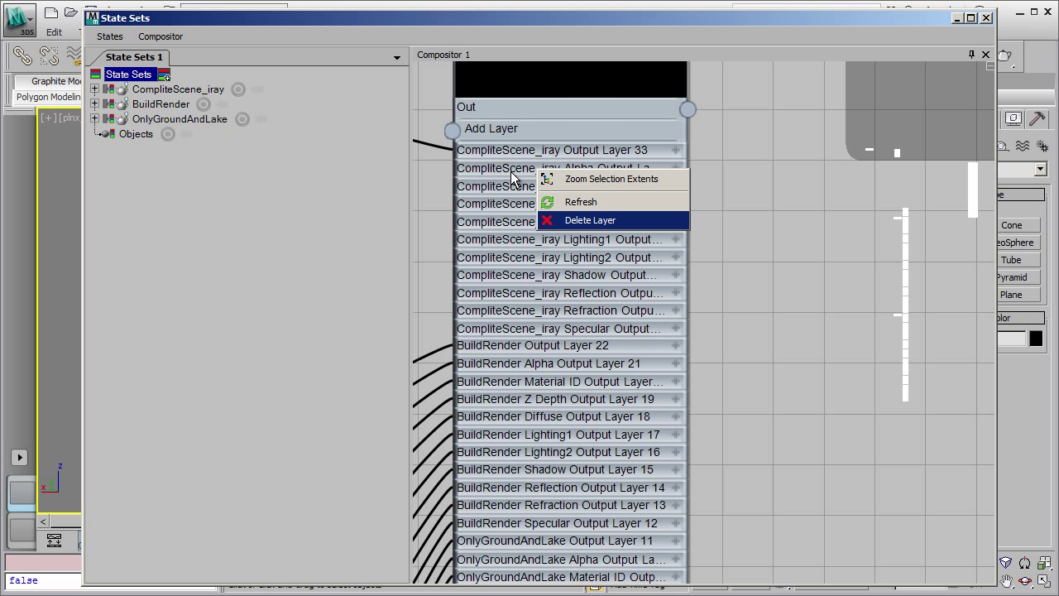
pyautogui.press('Return')
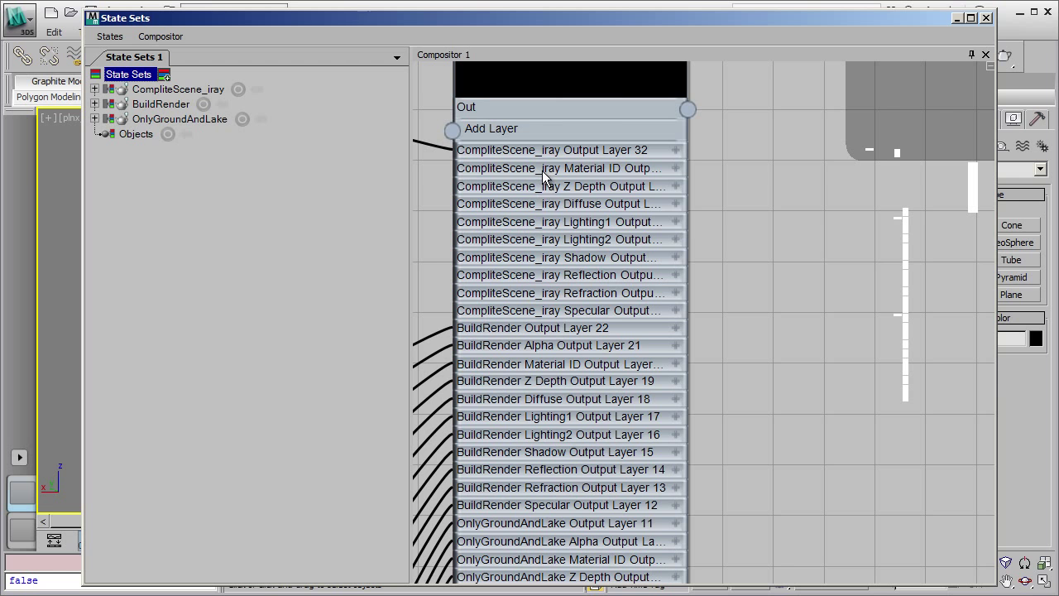
pyautogui.rightClick(541, 170)
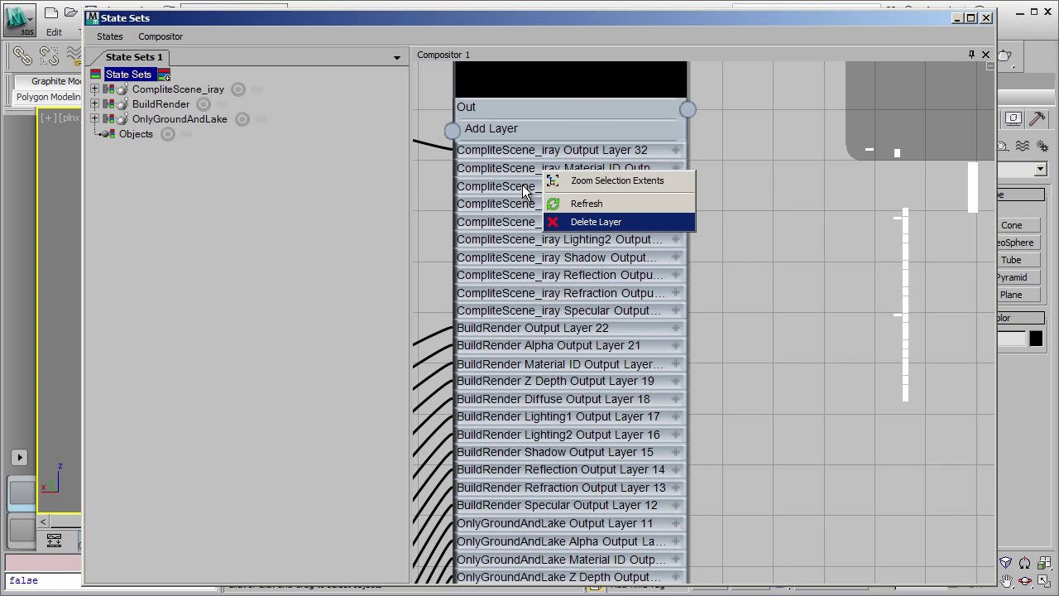
pyautogui.press('Return')
# - Move the green CompliteScene_iray source and bitmap nodes down beside the pass nodes
pyautogui.scroll(-3, 652, 211)
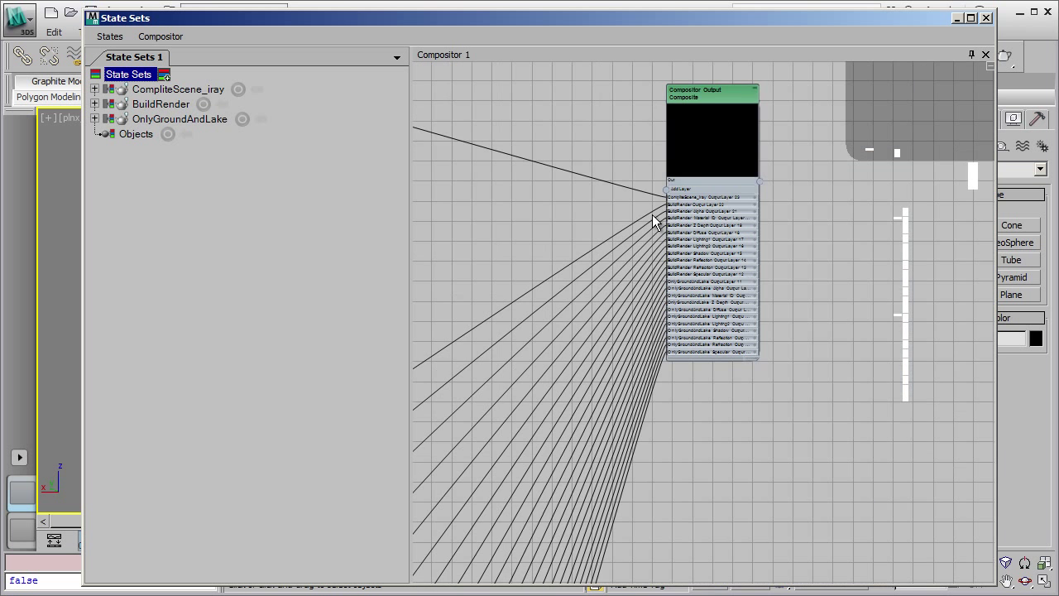
pyautogui.moveTo(551, 239); pyautogui.dragTo(756, 180, button='middle')
pyautogui.scroll(4, 548, 208)
pyautogui.moveTo(537, 267); pyautogui.dragTo(709, 323, button='middle')
pyautogui.scroll(-2, 710, 320)
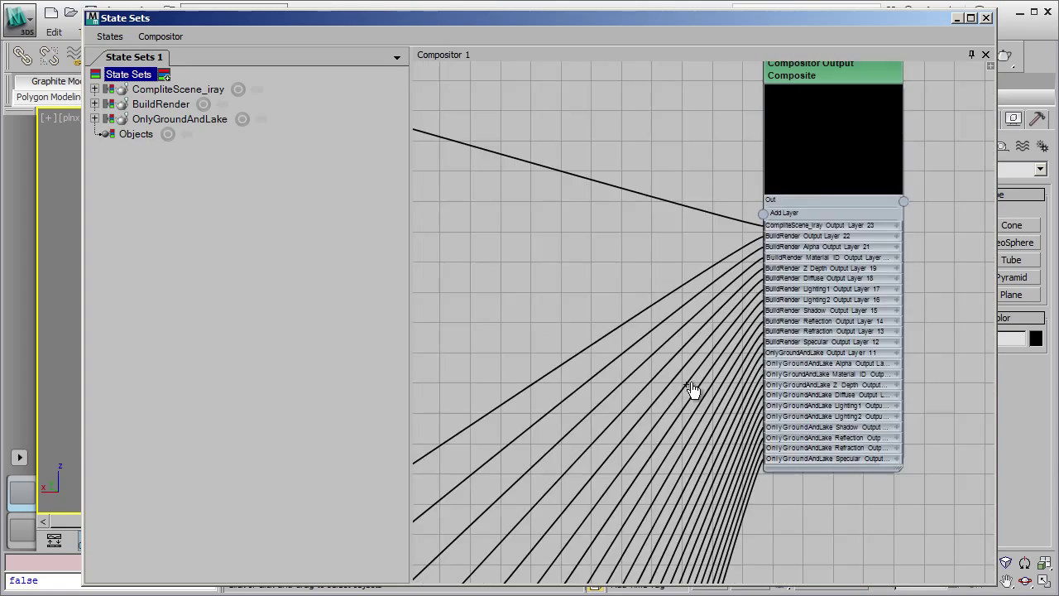
pyautogui.moveTo(692, 389); pyautogui.dragTo(830, 322, button='middle')
pyautogui.scroll(-2, 612, 390)
pyautogui.moveTo(811, 433); pyautogui.dragTo(645, 410, button='middle')
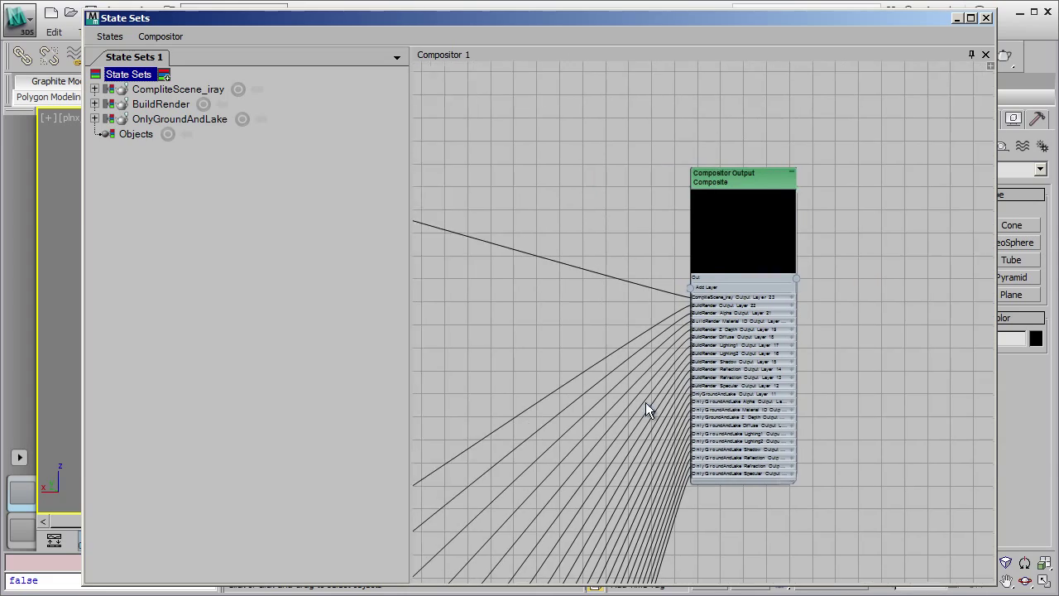
pyautogui.scroll(5, 652, 394)
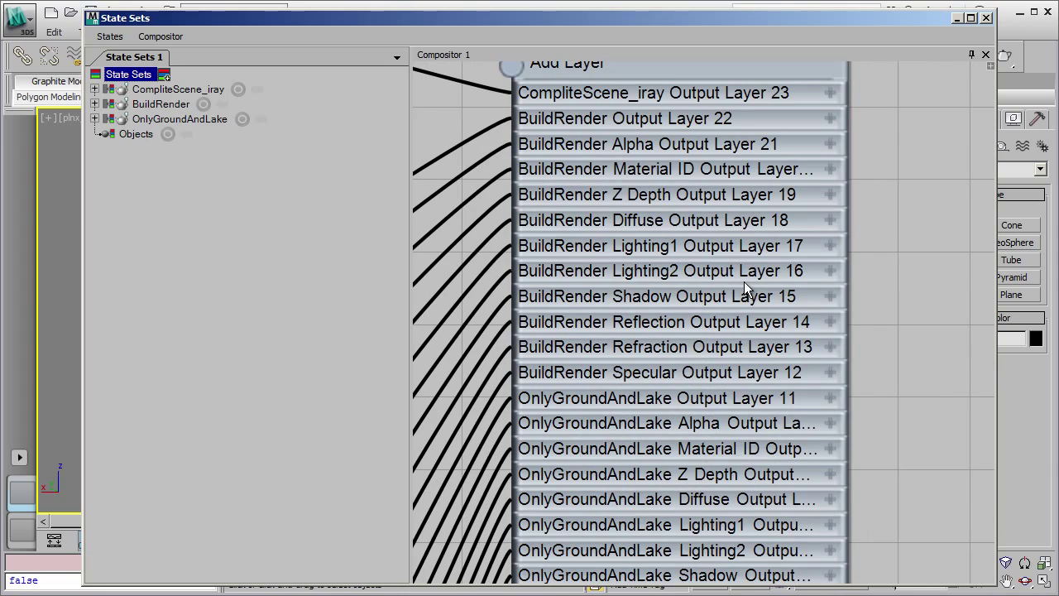
pyautogui.scroll(1, 721, 349)
pyautogui.scroll(-8, 667, 345)
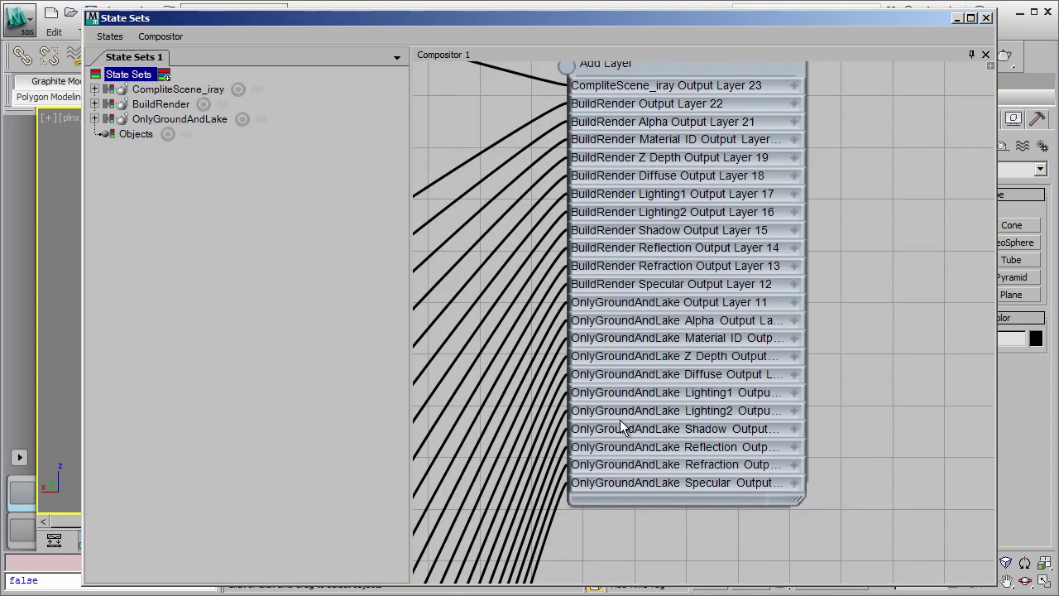
pyautogui.moveTo(480, 354); pyautogui.dragTo(577, 315, button='middle')
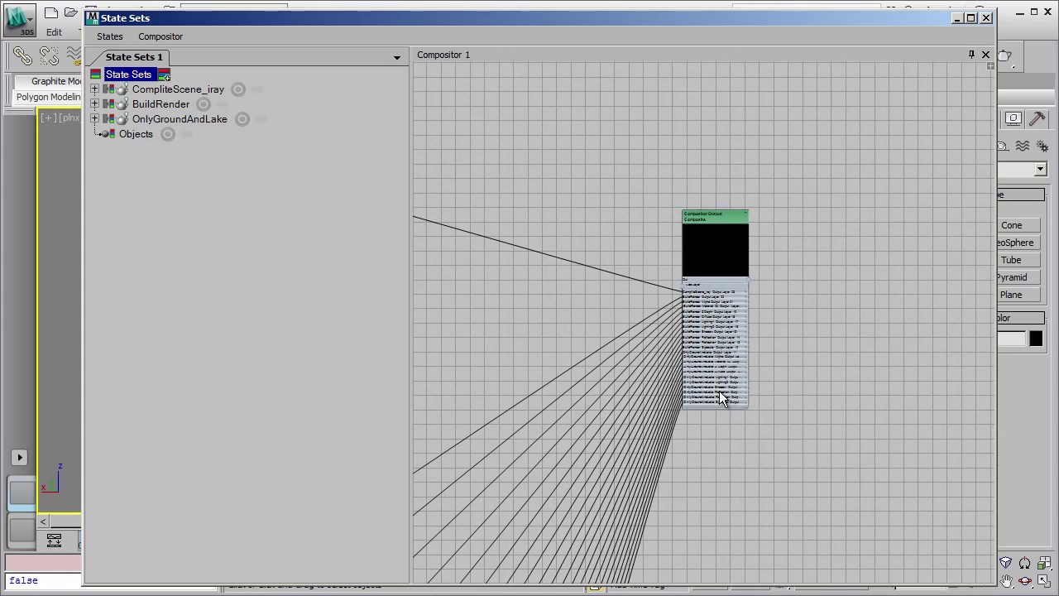
pyautogui.scroll(2, 718, 391)
pyautogui.moveTo(827, 458); pyautogui.dragTo(767, 242, button='middle')
pyautogui.scroll(-6, 730, 382)
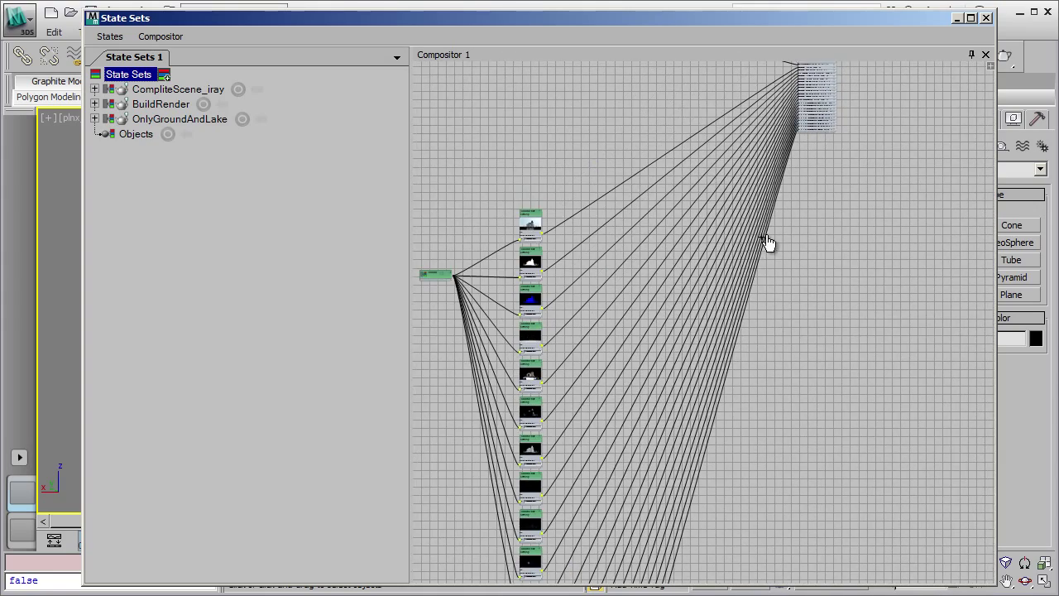
pyautogui.scroll(3, 768, 242)
pyautogui.scroll(-3, 612, 263)
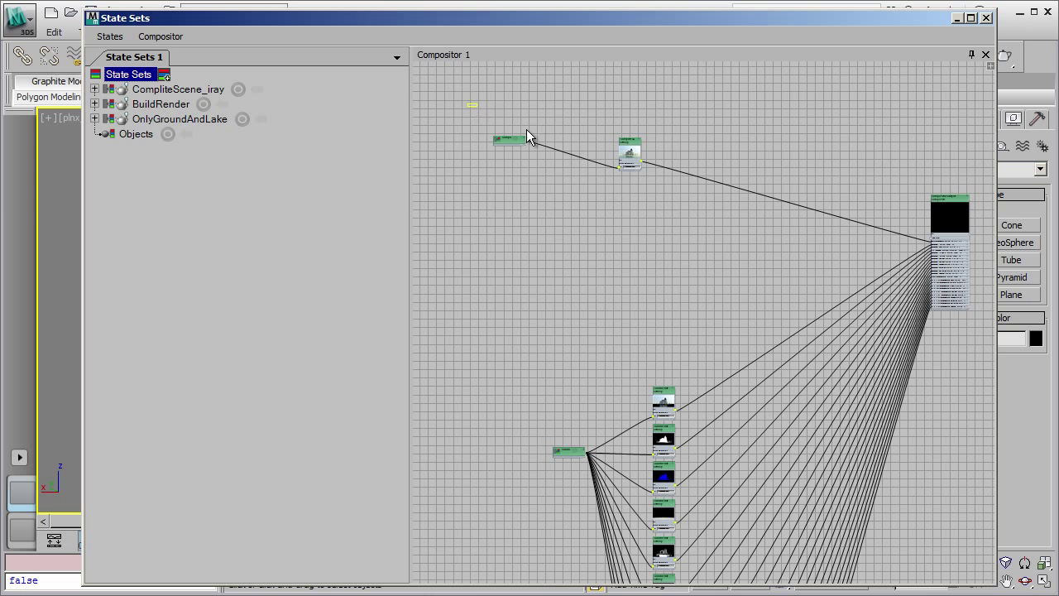
pyautogui.click(521, 138)
pyautogui.keyDown('ctrl'); pyautogui.click(629, 152); pyautogui.keyUp('ctrl')
pyautogui.moveTo(631, 154); pyautogui.dragTo(667, 321)
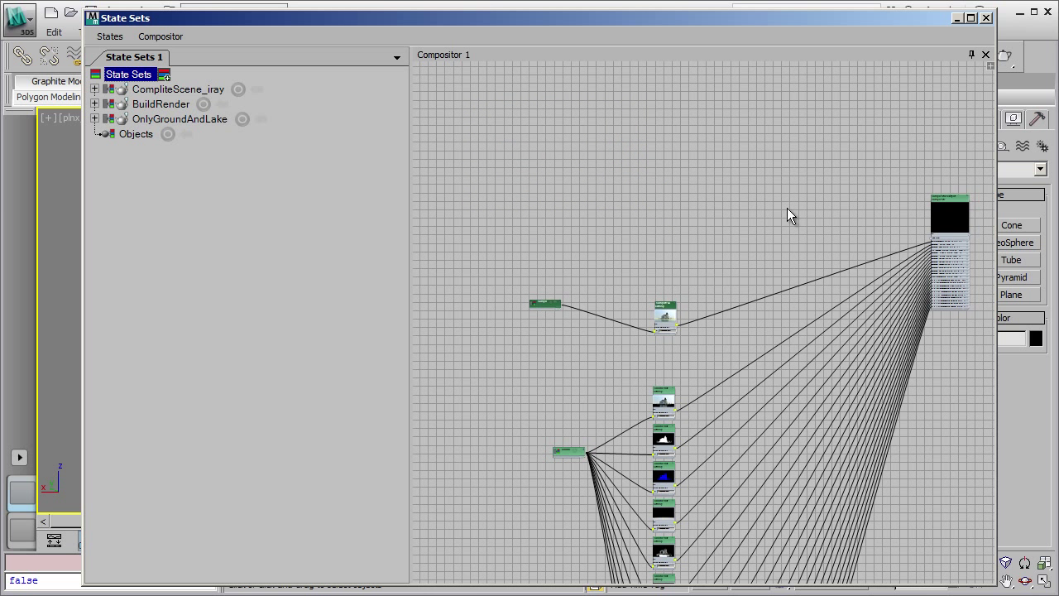
pyautogui.click(788, 209)
pyautogui.moveTo(858, 199); pyautogui.dragTo(811, 217, button='middle')
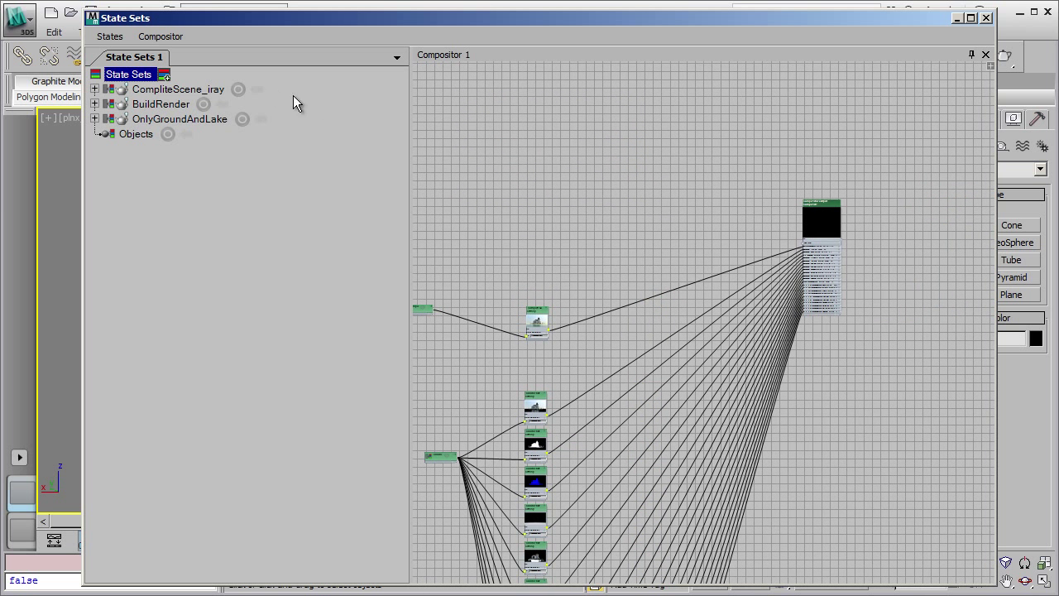
# - Reset the compositor link and save a new link file set02.sof in the StateSets folder
pyautogui.click(160, 36)
pyautogui.click(182, 91)
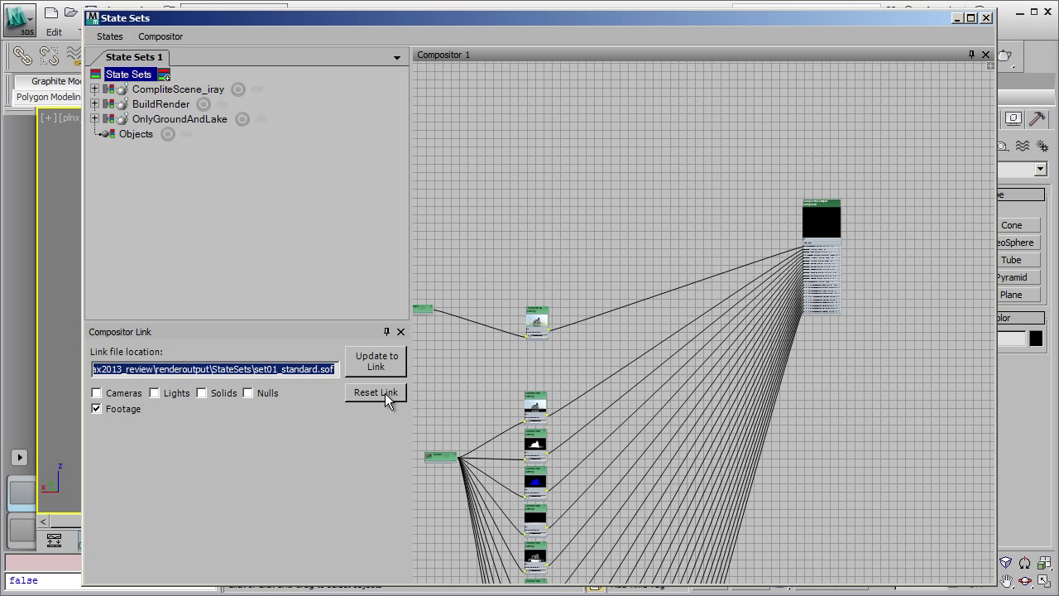
pyautogui.click(385, 393)
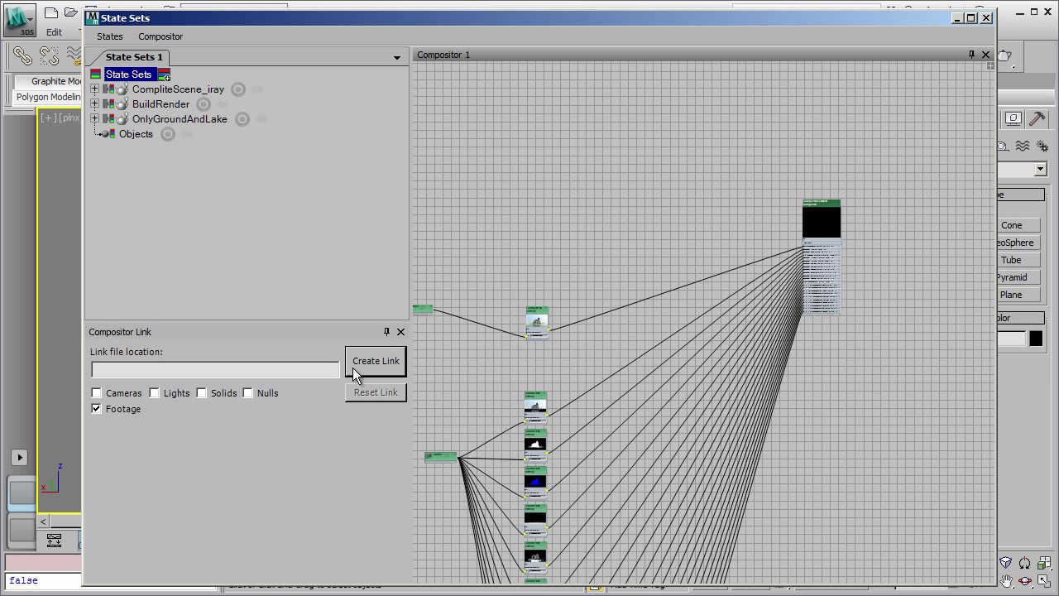
pyautogui.click(352, 367)
pyautogui.click(463, 142)
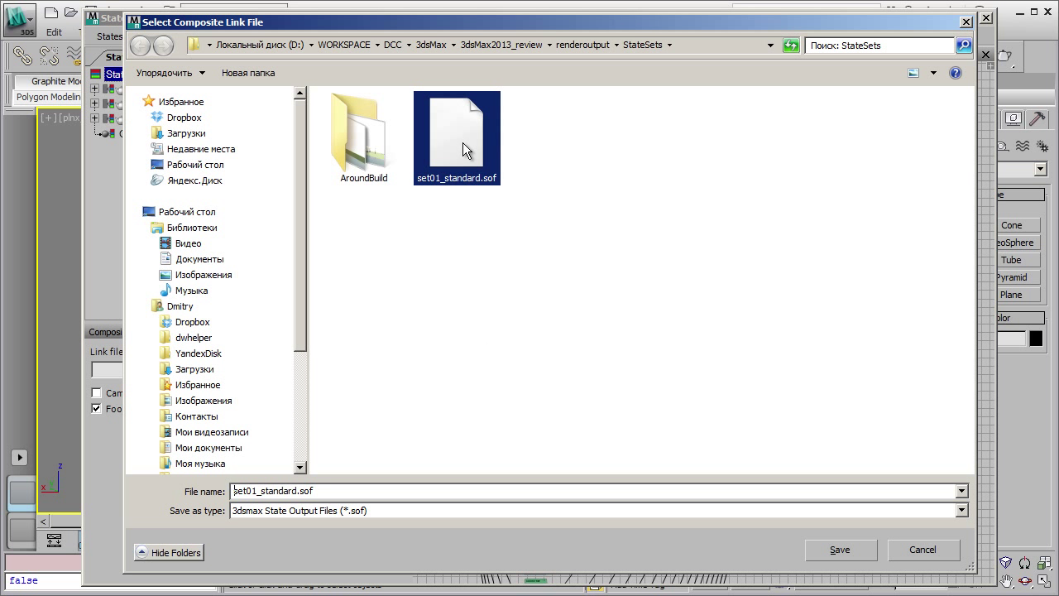
pyautogui.doubleClick(319, 490)
pyautogui.press('Home')
pyautogui.write('2')
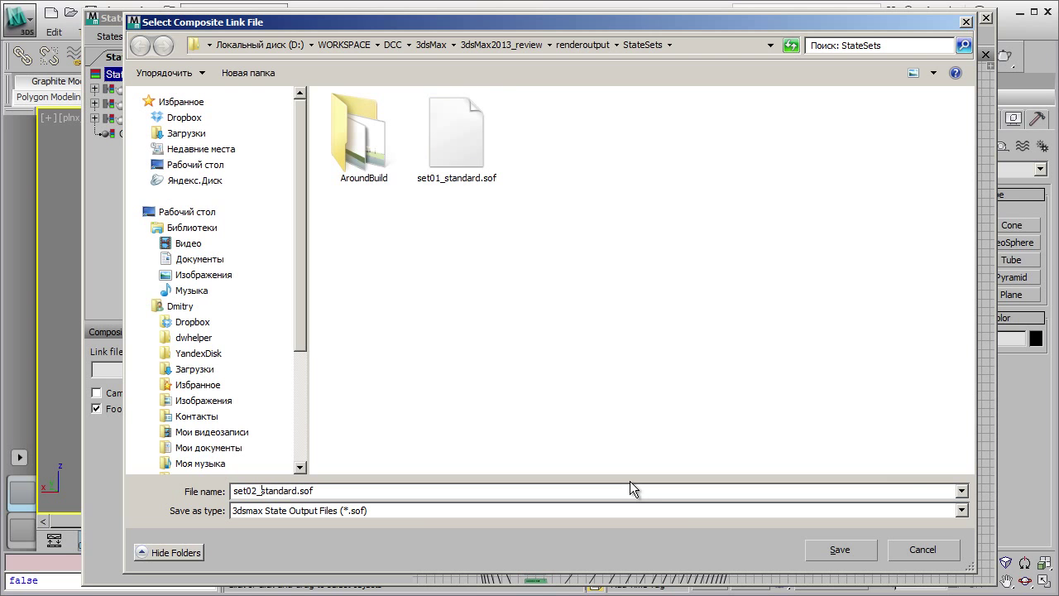
pyautogui.press('Return')
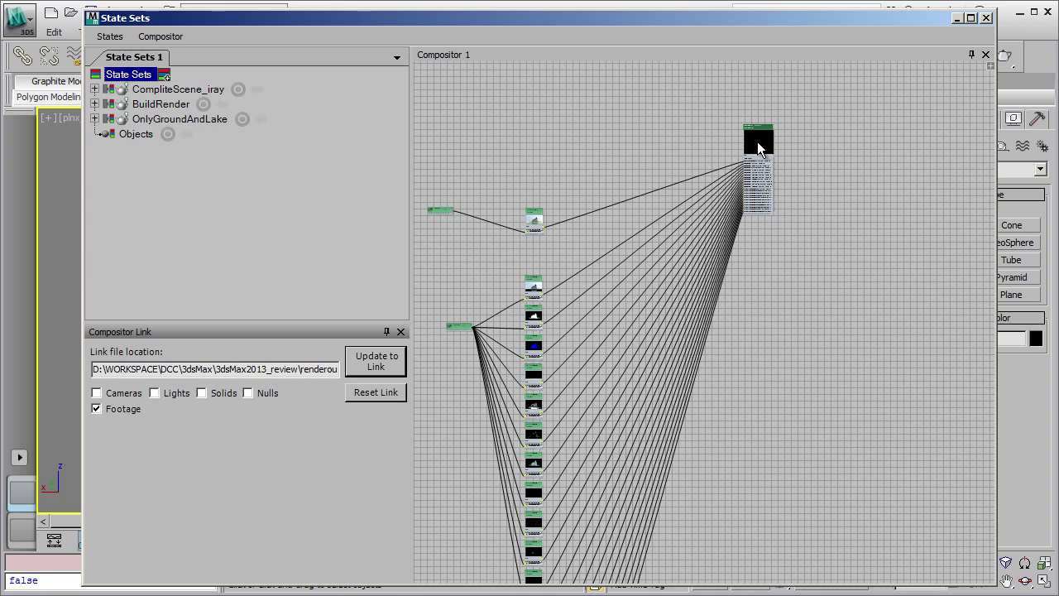
pyautogui.moveTo(773, 189); pyautogui.dragTo(760, 355)
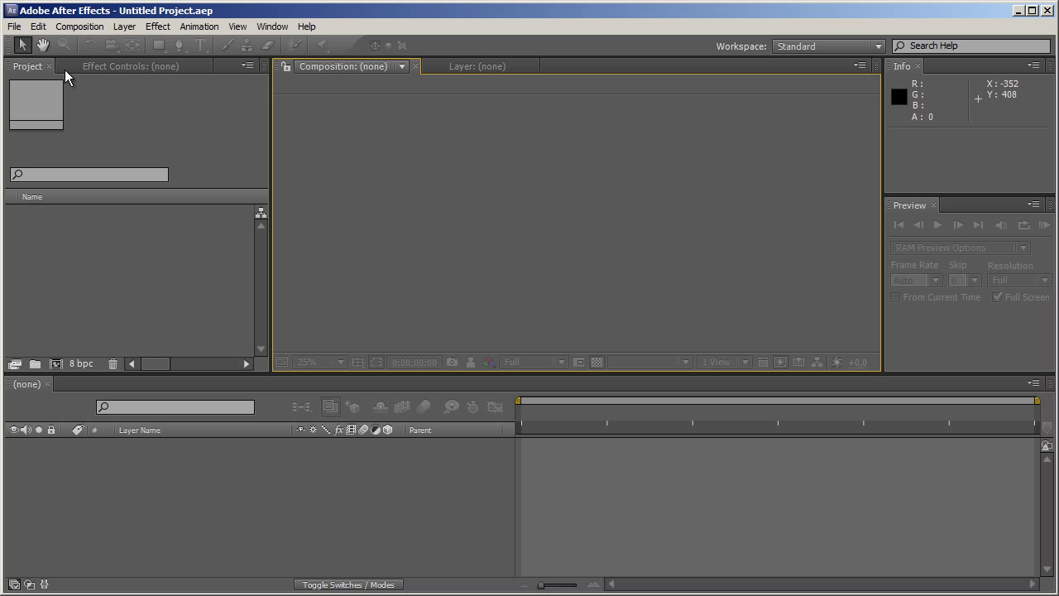
# - Import set01_standard.sof through Compositor Link (Autodesk) to build the Autodesk Link composition
pyautogui.click(16, 27)
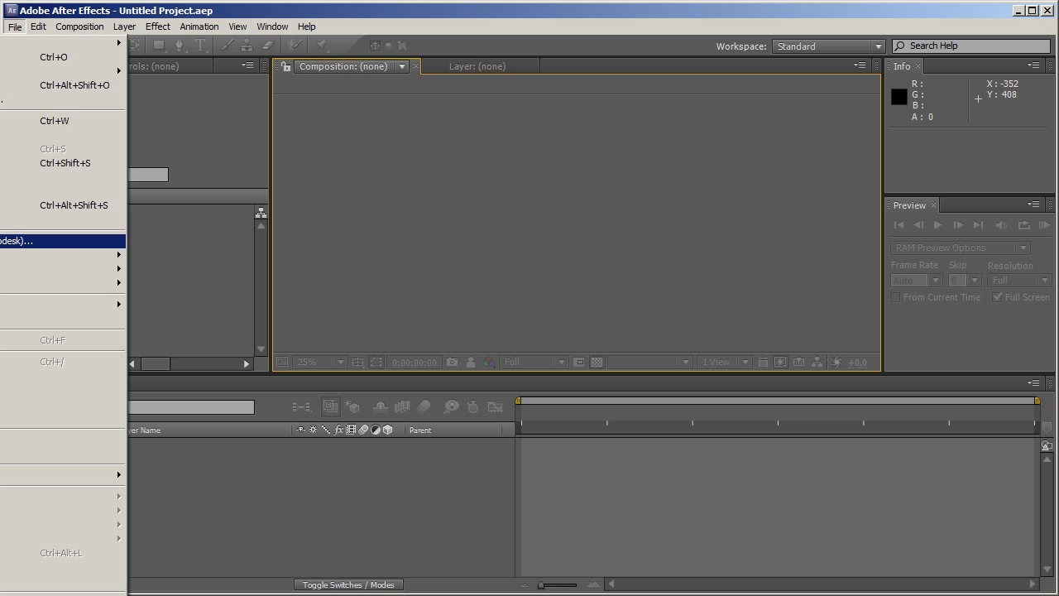
pyautogui.click(60, 242)
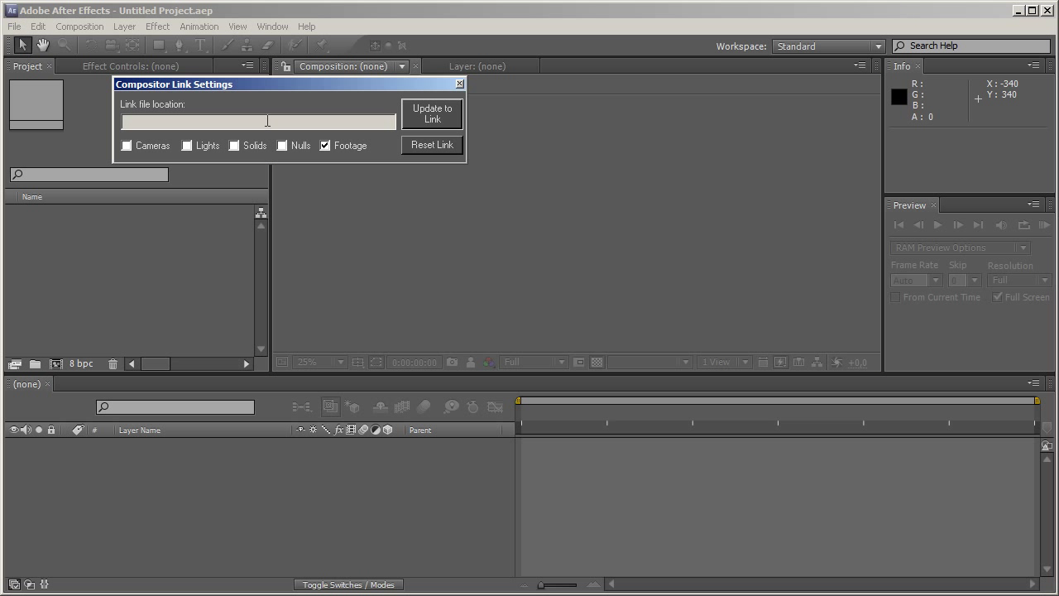
pyautogui.click(432, 116)
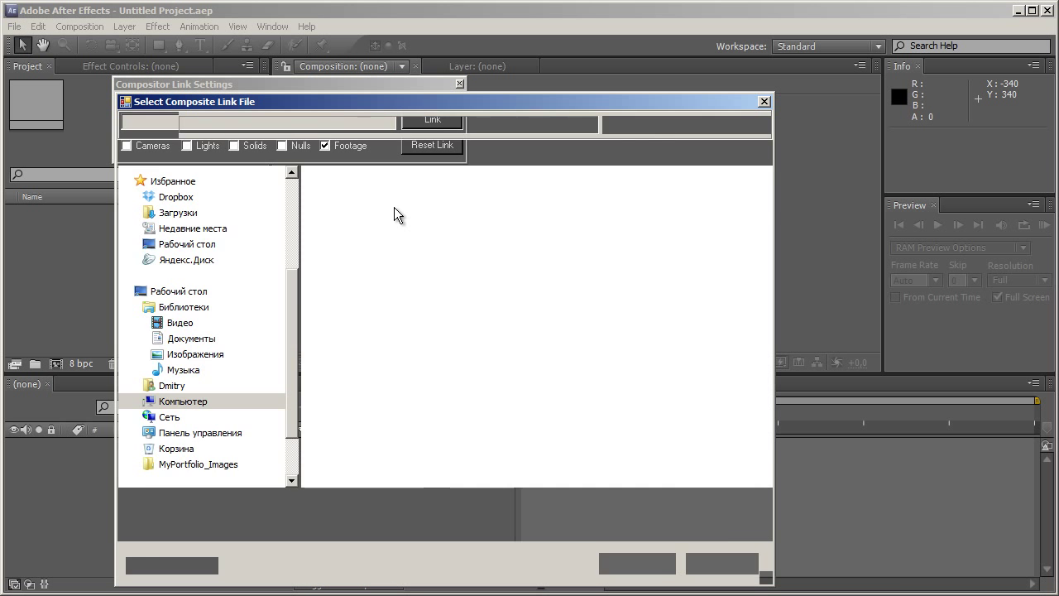
pyautogui.click(449, 236)
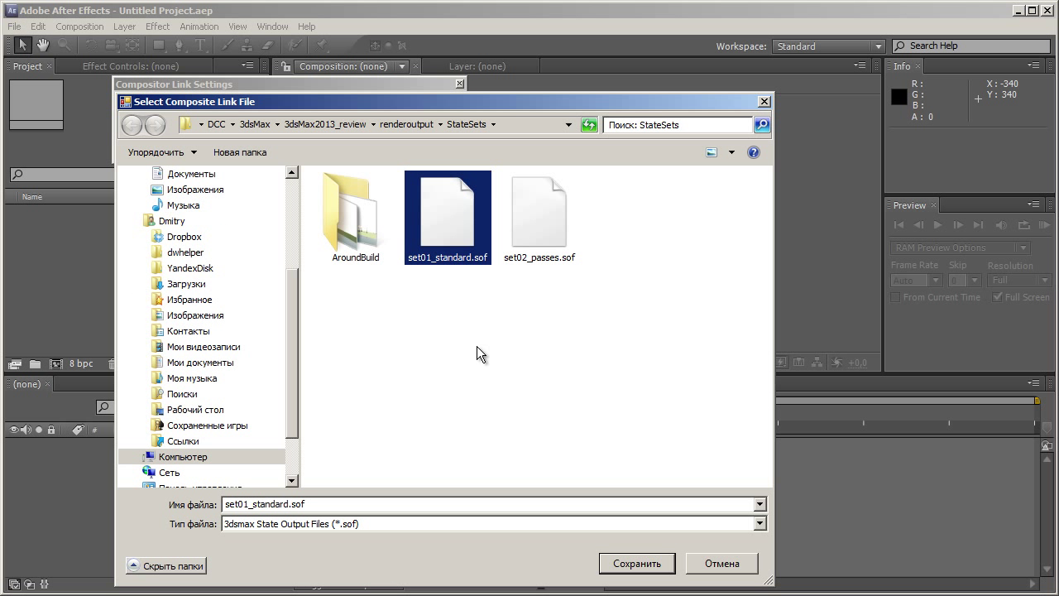
pyautogui.click(665, 564)
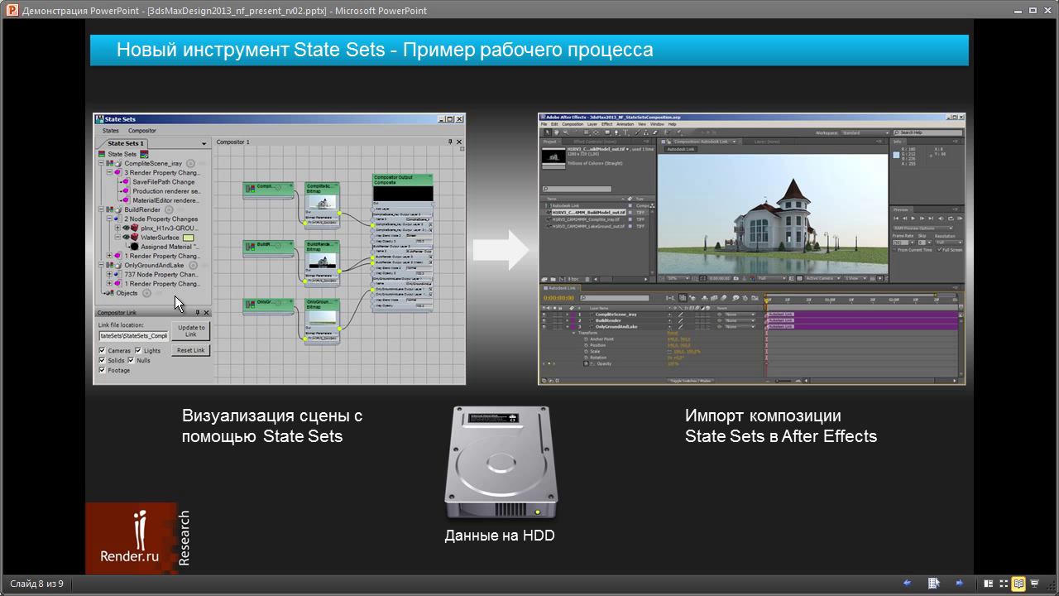
pyautogui.hotkey('alt', 'Tab')
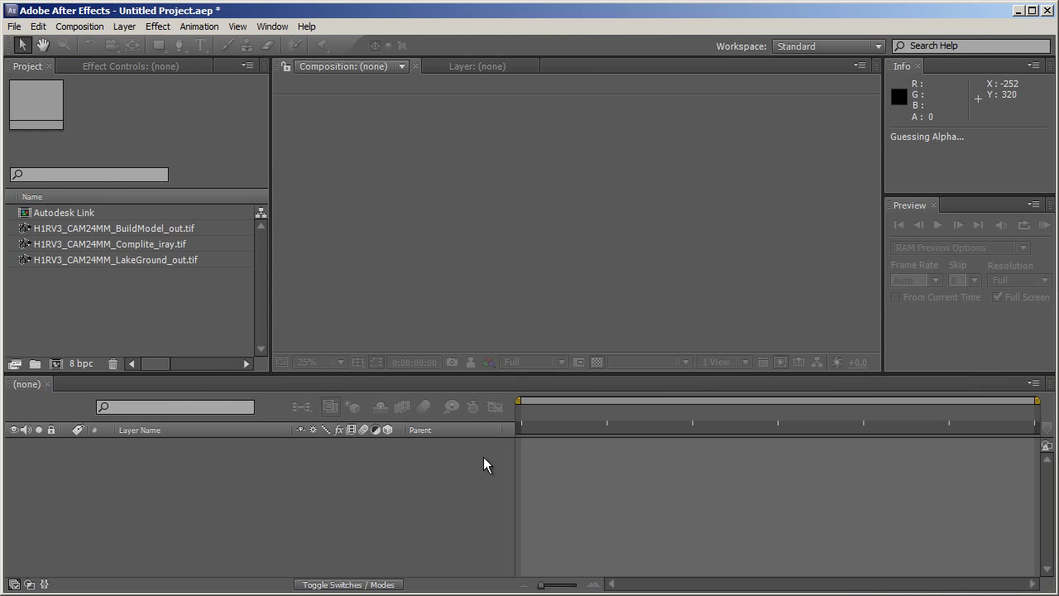
# - Open the Autodesk Link composition and give CompliteScene_iray a lighter blending mode (Screen/Linear Dodge)
pyautogui.doubleClick(65, 213)
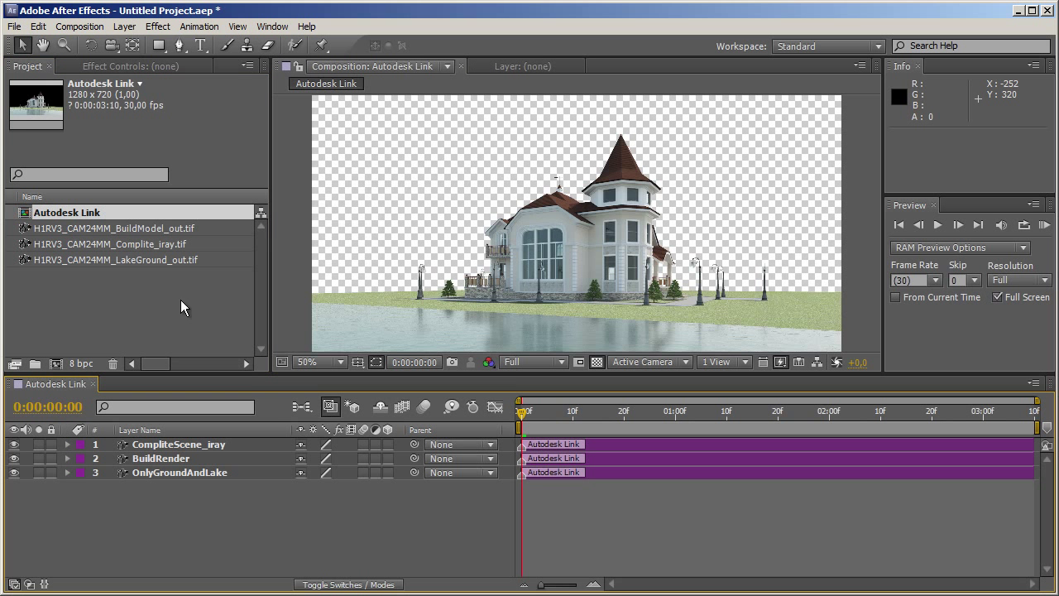
pyautogui.click(192, 459)
pyautogui.rightClick(183, 460)
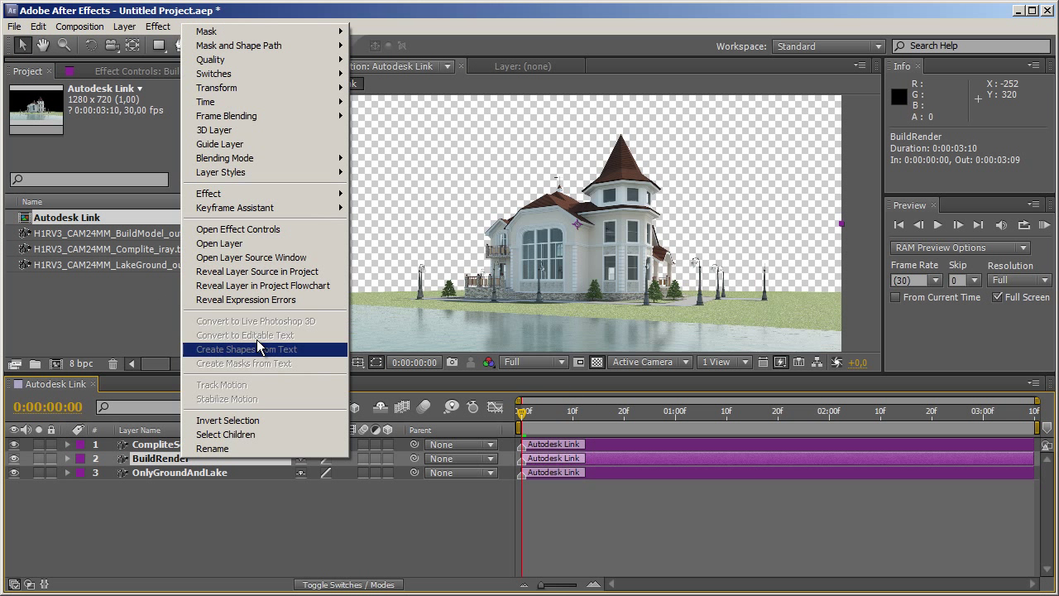
pyautogui.moveTo(241, 164)
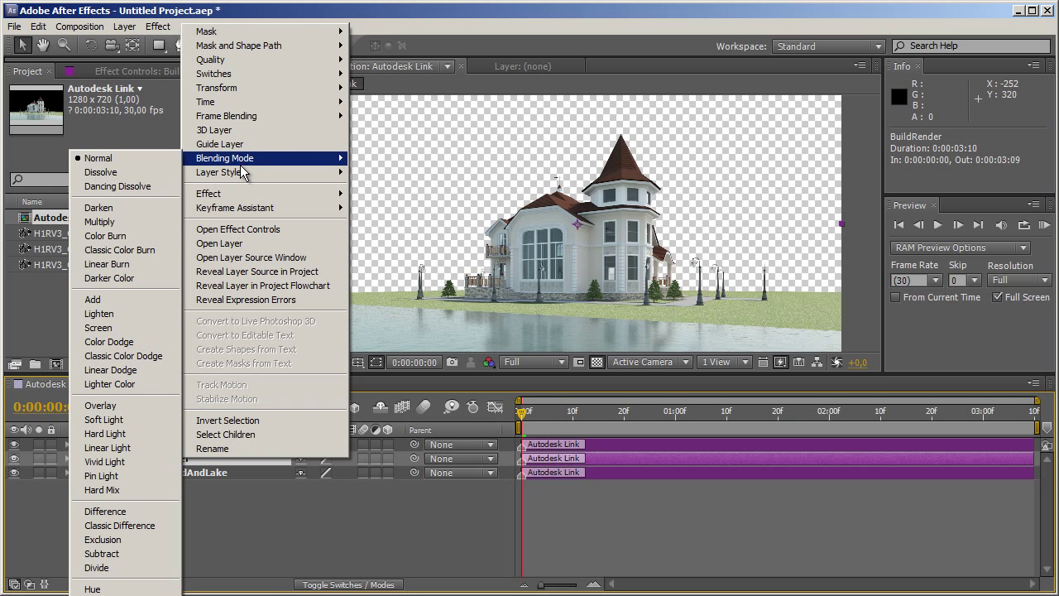
pyautogui.click(279, 456)
pyautogui.click(206, 445)
pyautogui.rightClick(207, 445)
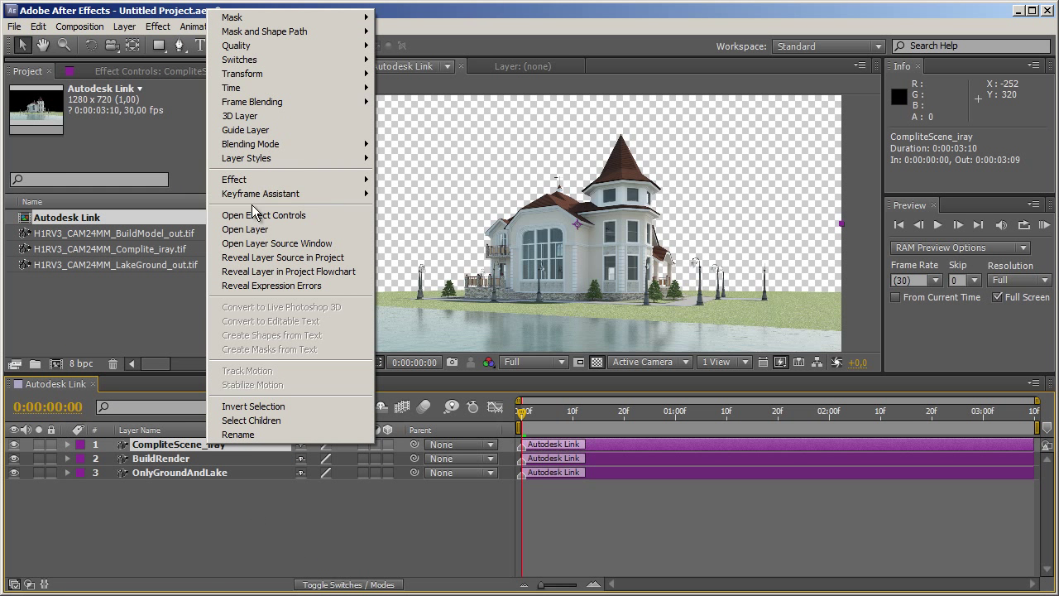
pyautogui.moveTo(260, 148)
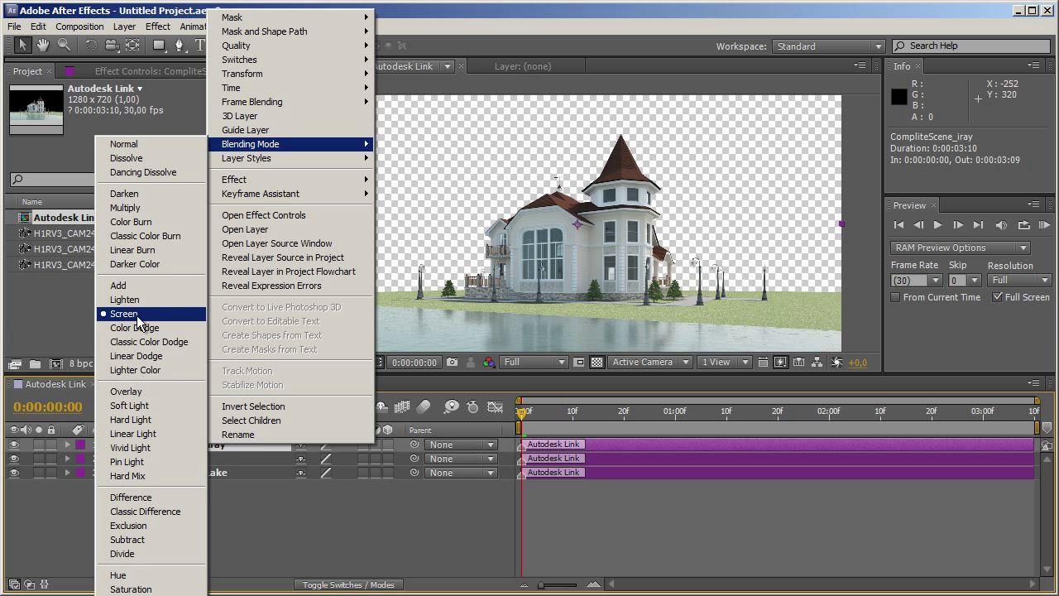
pyautogui.click(137, 355)
# - Display the CompliteScene_iray layer's Opacity to confirm it sits at 50%
pyautogui.click(67, 444)
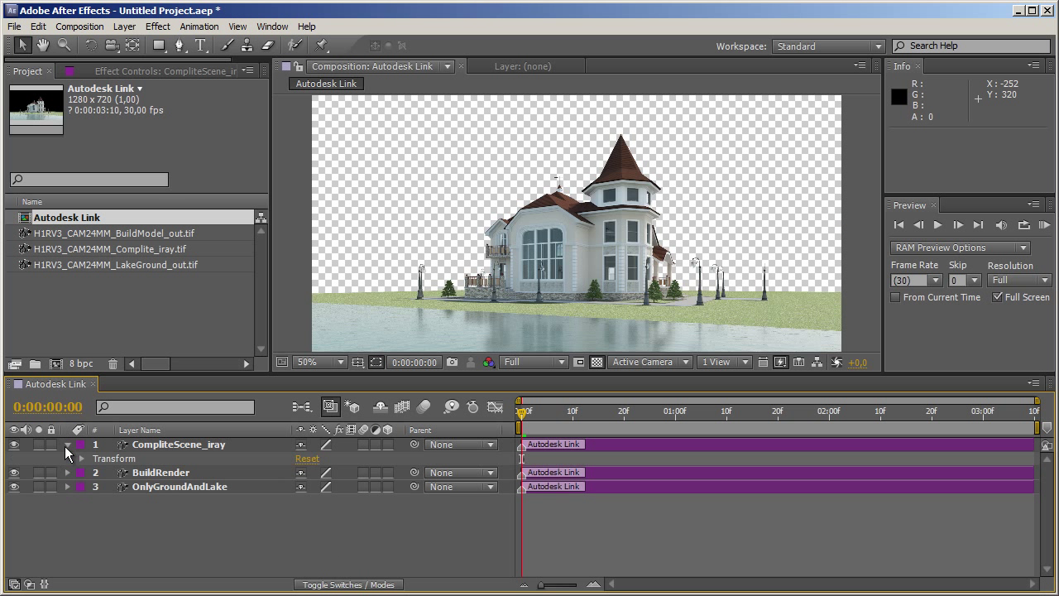
pyautogui.click(67, 445)
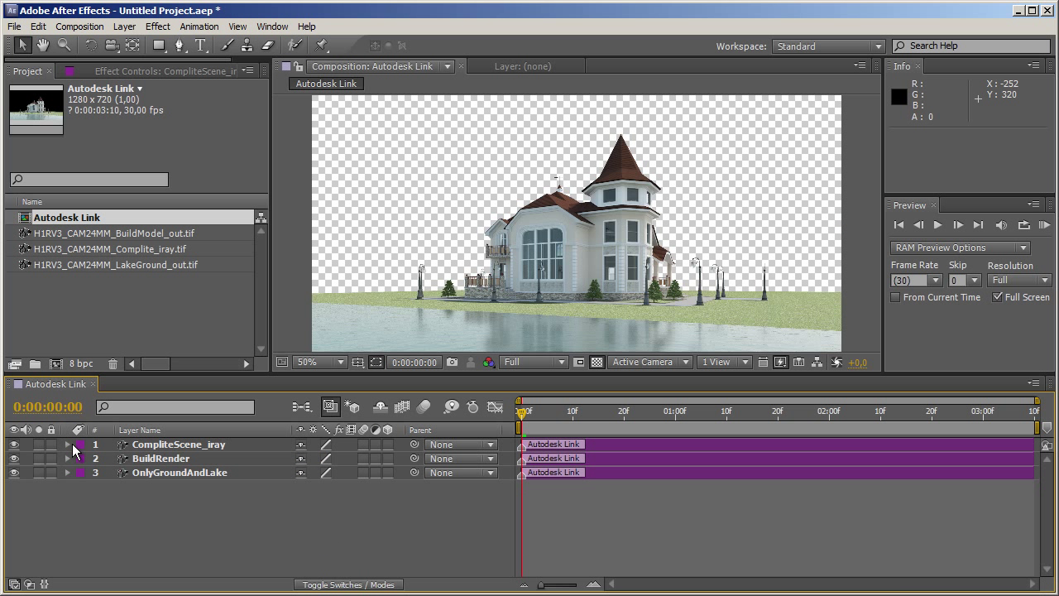
pyautogui.click(145, 447)
pyautogui.press('t')
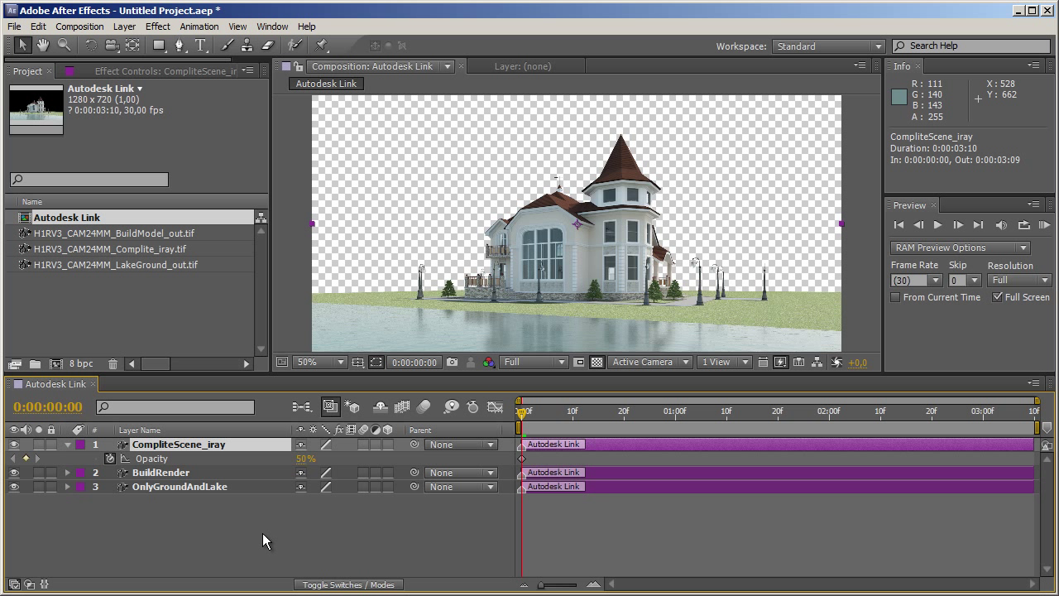
pyautogui.click(67, 444)
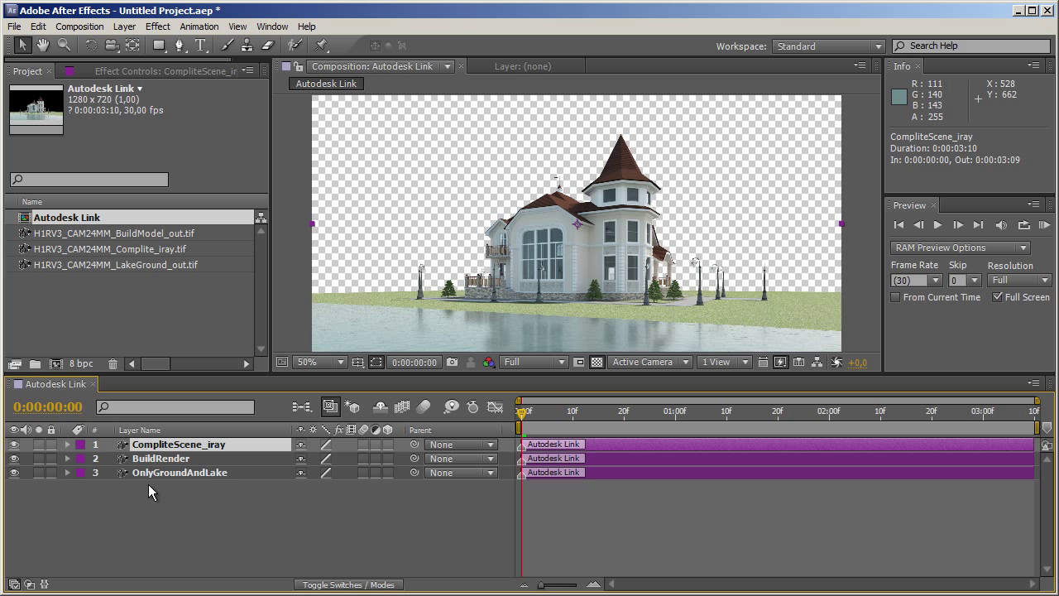
# - Set LakeGround_out.tif's footage interpretation to ignore its alpha channel
pyautogui.click(170, 478)
pyautogui.click(117, 264)
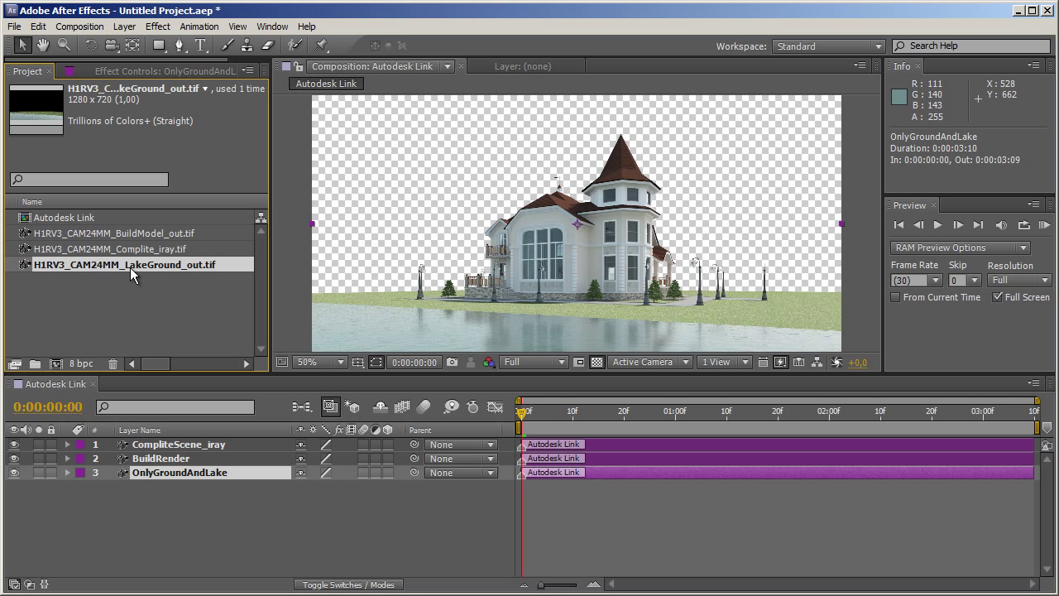
pyautogui.rightClick(130, 267)
pyautogui.moveTo(178, 318)
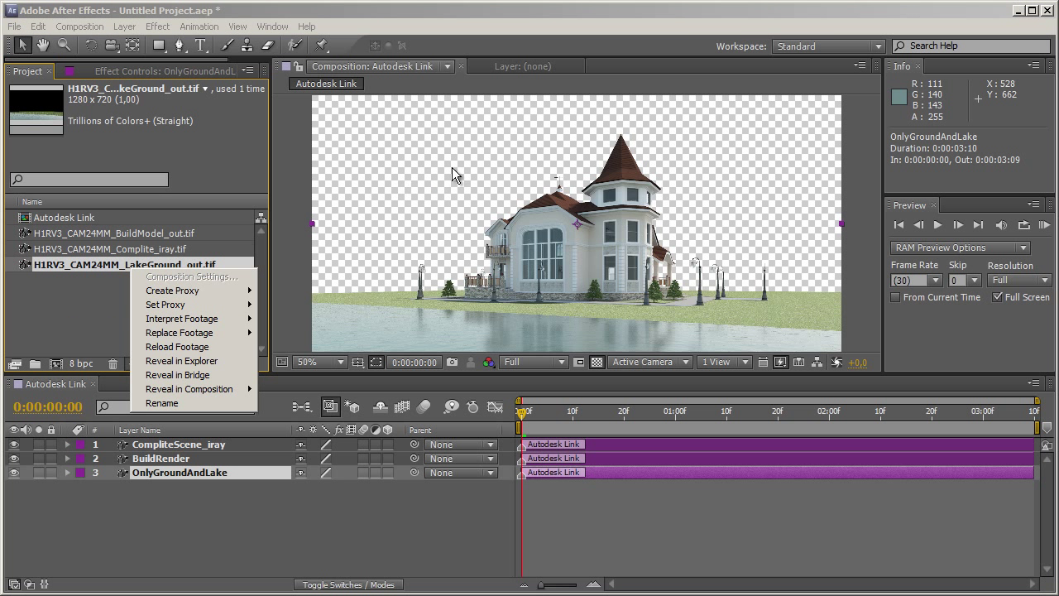
pyautogui.hotkey('ctrl', 'alt', 'g')
pyautogui.click(364, 87)
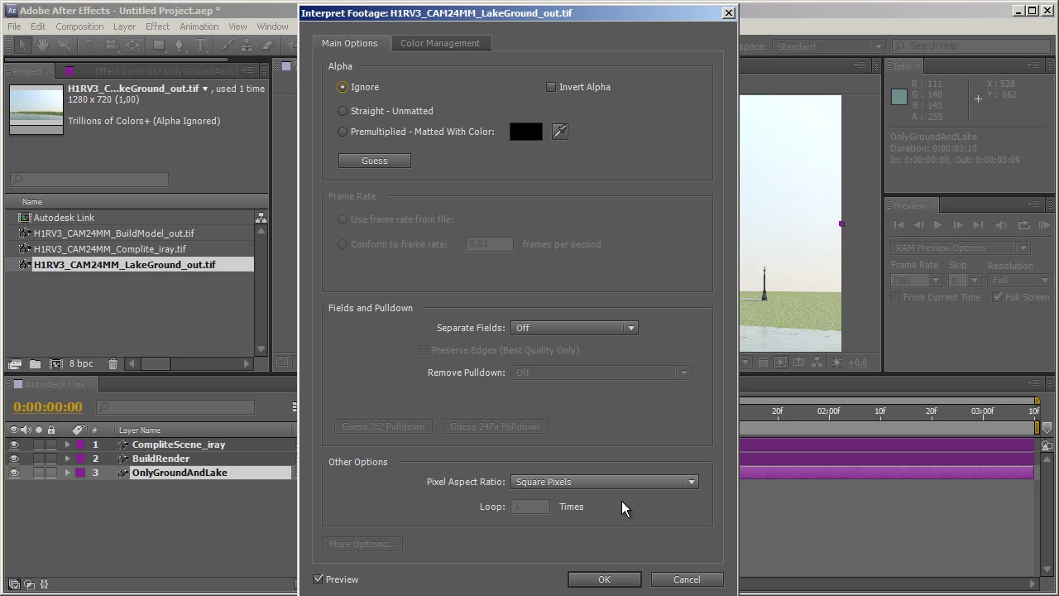
pyautogui.click(608, 578)
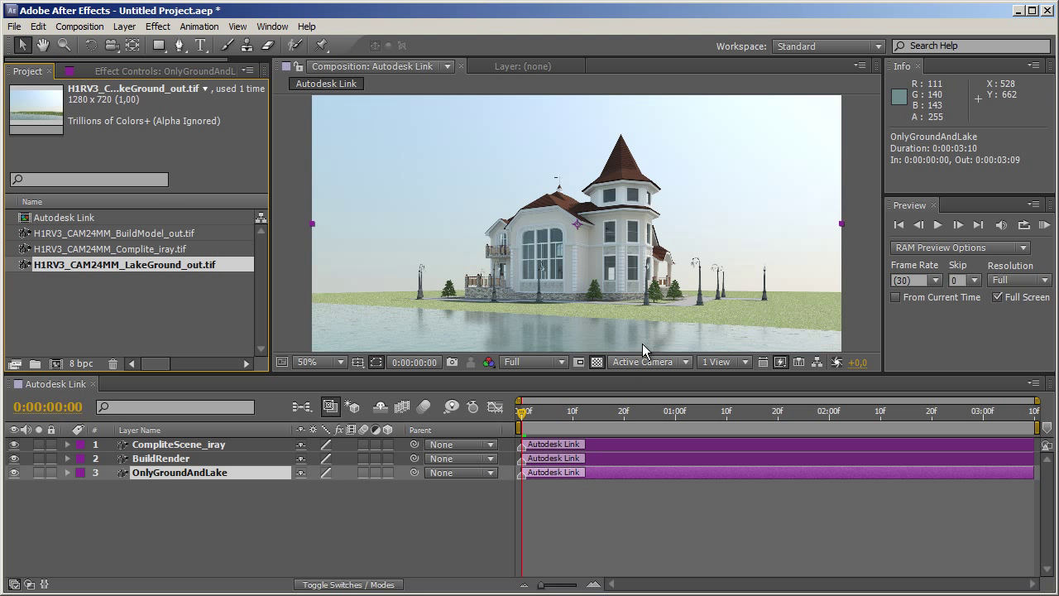
# - Lower the CompliteScene_iray layer's opacity to 20%
pyautogui.click(165, 472)
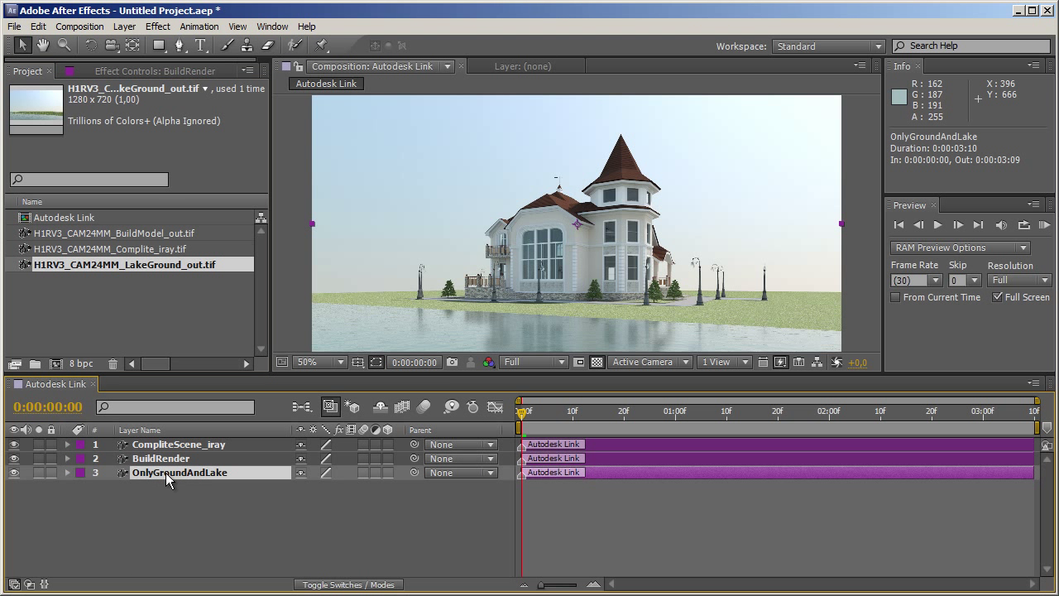
pyautogui.click(141, 429)
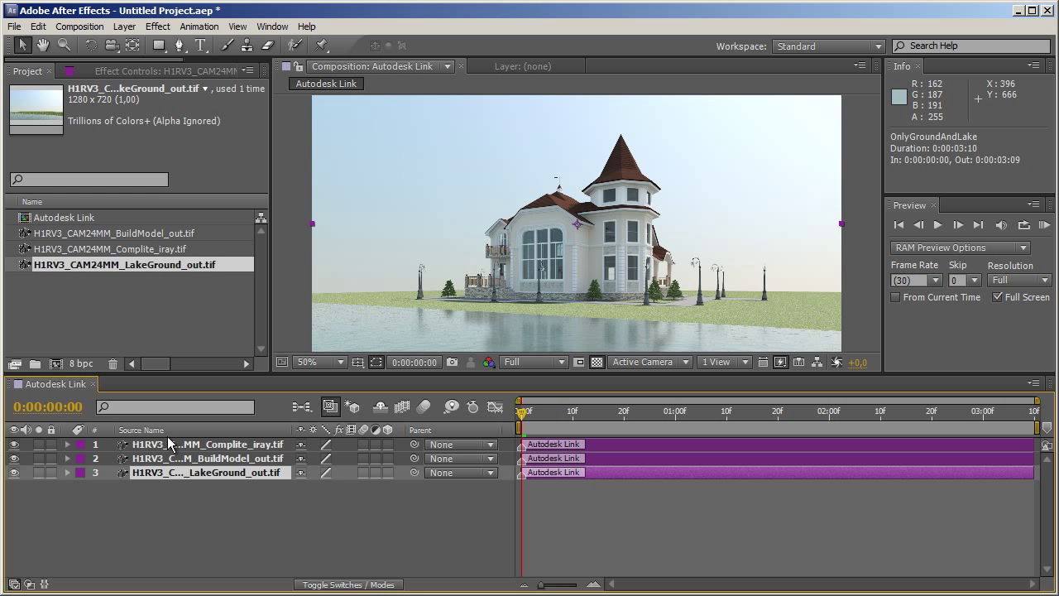
pyautogui.click(170, 431)
pyautogui.click(166, 445)
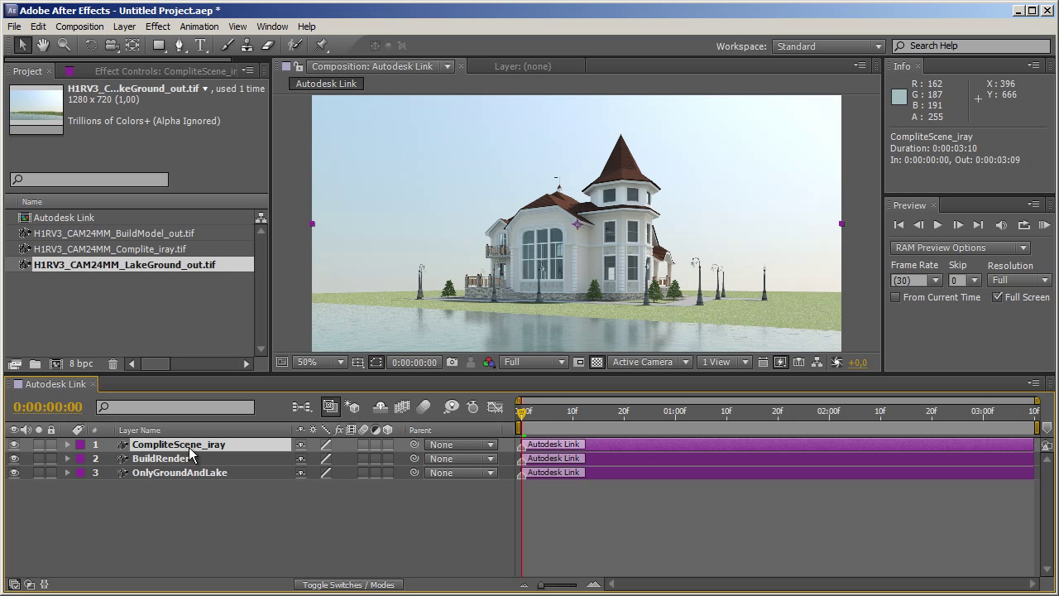
pyautogui.press('t')
pyautogui.click(301, 460)
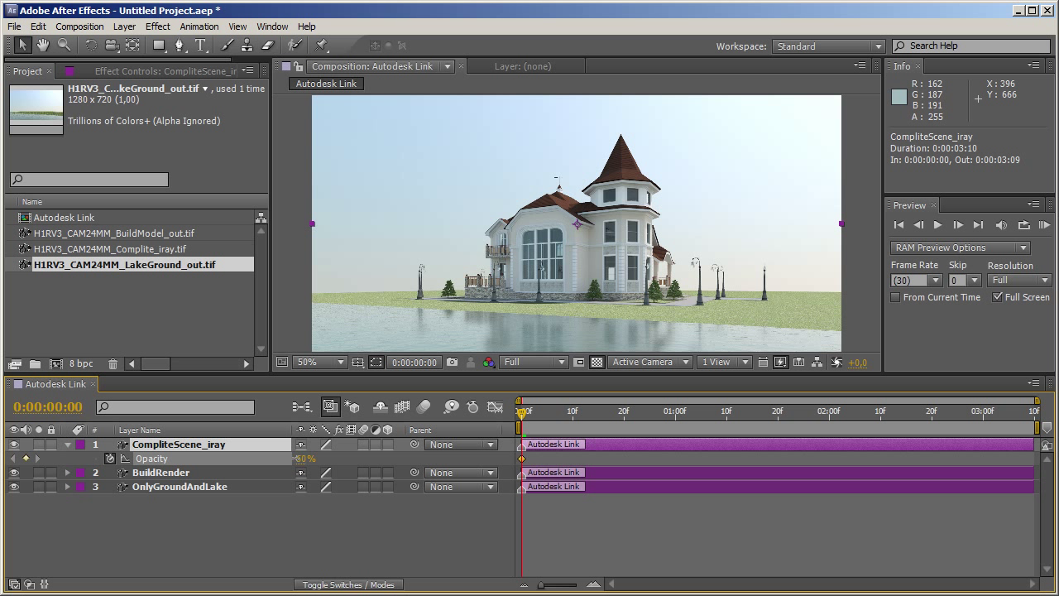
pyautogui.moveTo(305, 459); pyautogui.dragTo(293, 458)
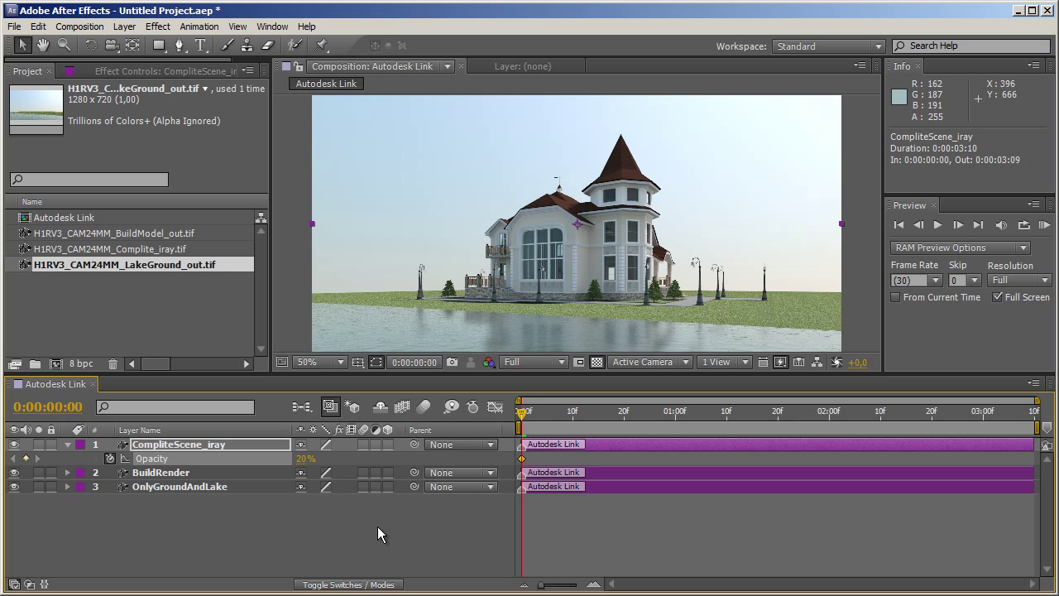
# - Start a new After Effects project without saving the current one
pyautogui.click(15, 25)
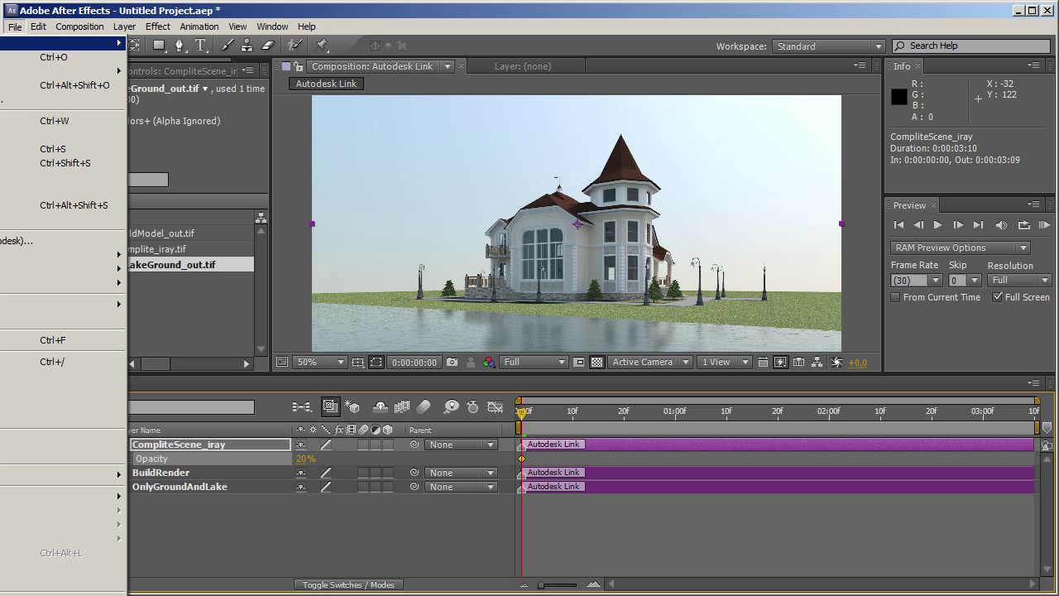
pyautogui.moveTo(49, 42)
pyautogui.click(165, 40)
pyautogui.click(555, 325)
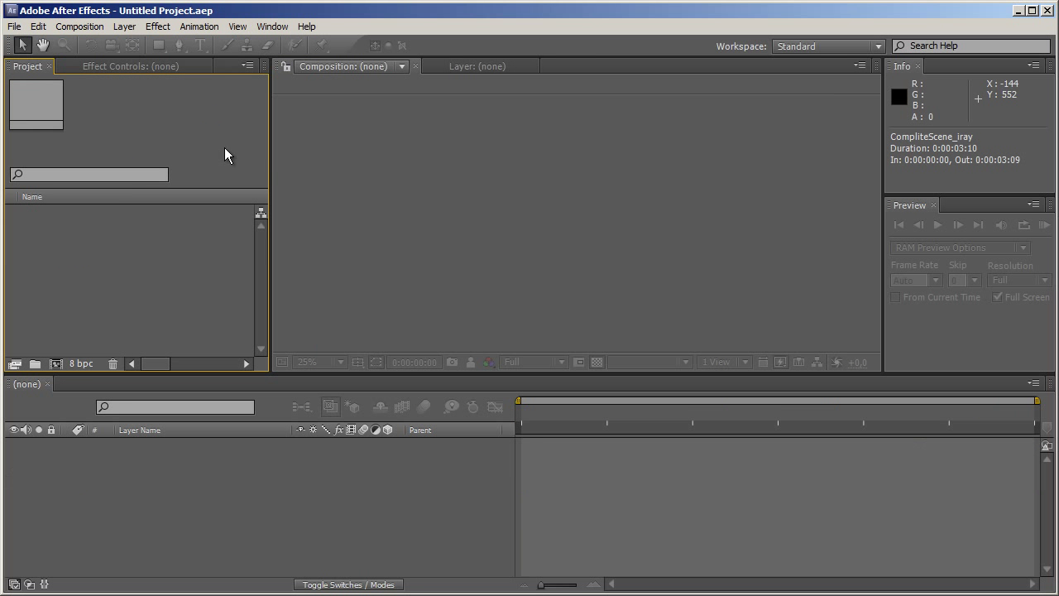
# - Import set02_passes.sof through the Autodesk Compositor Link
pyautogui.click(15, 28)
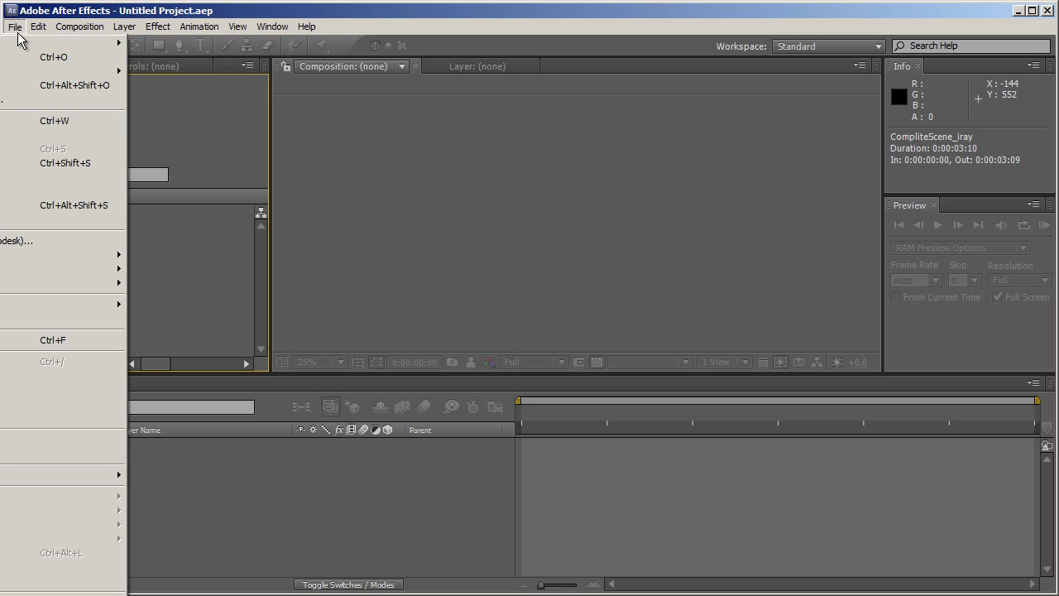
pyautogui.click(17, 240)
pyautogui.click(432, 115)
pyautogui.click(541, 220)
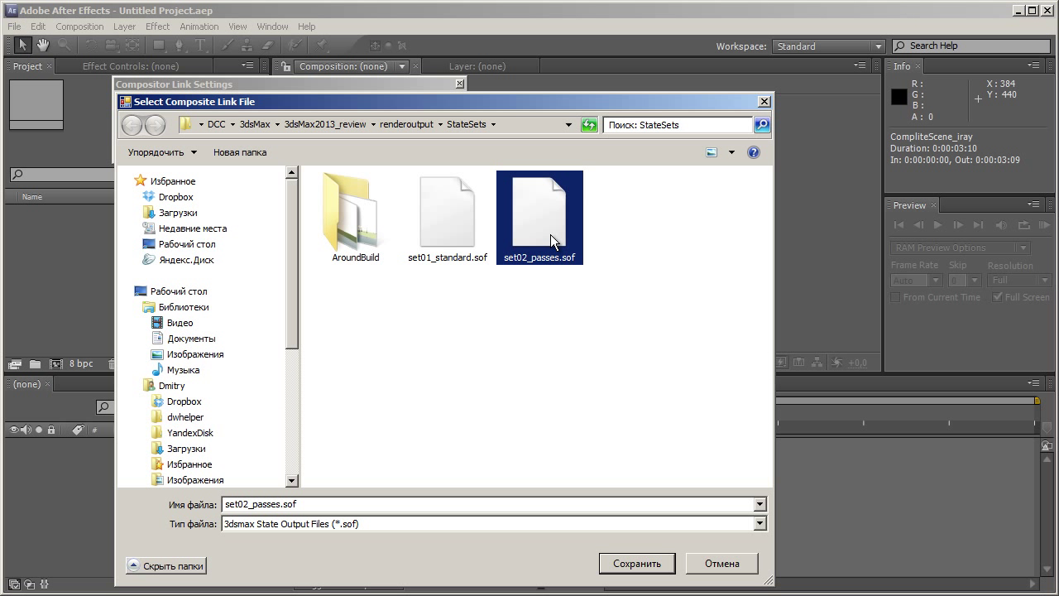
pyautogui.click(635, 562)
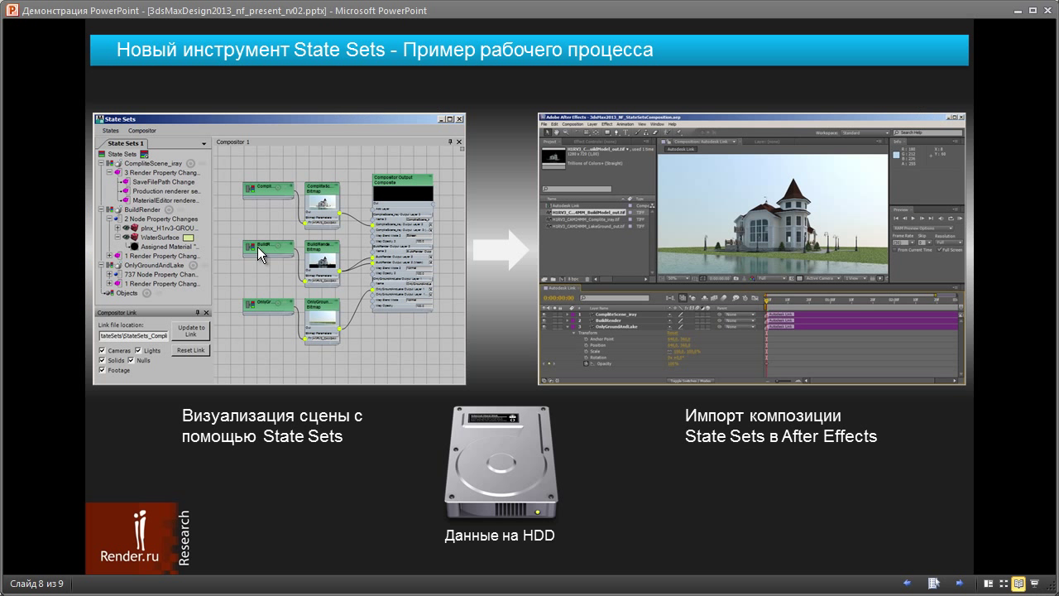
pyautogui.hotkey('alt', 'Tab')
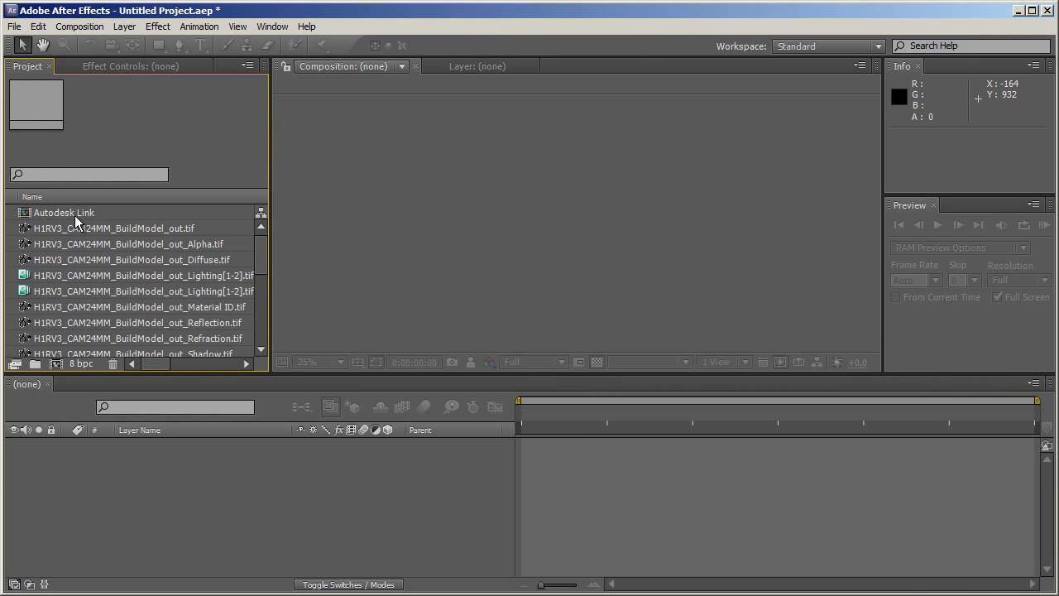
# - Open the Autodesk Link comp at frame 6 and select the BuildRender Z Depth layer
pyautogui.doubleClick(73, 213)
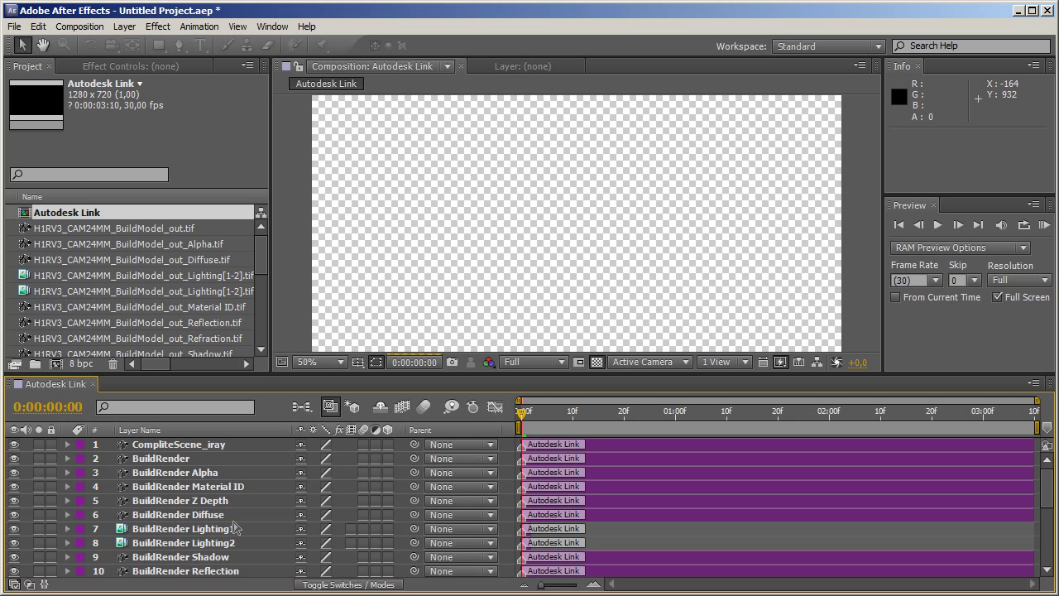
pyautogui.click(560, 422)
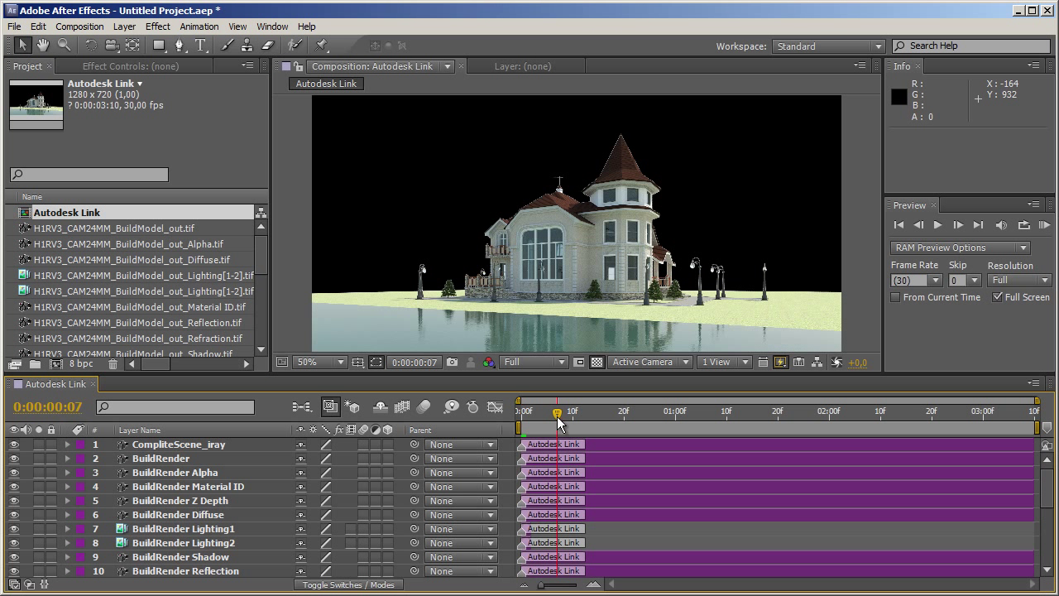
pyautogui.click(551, 421)
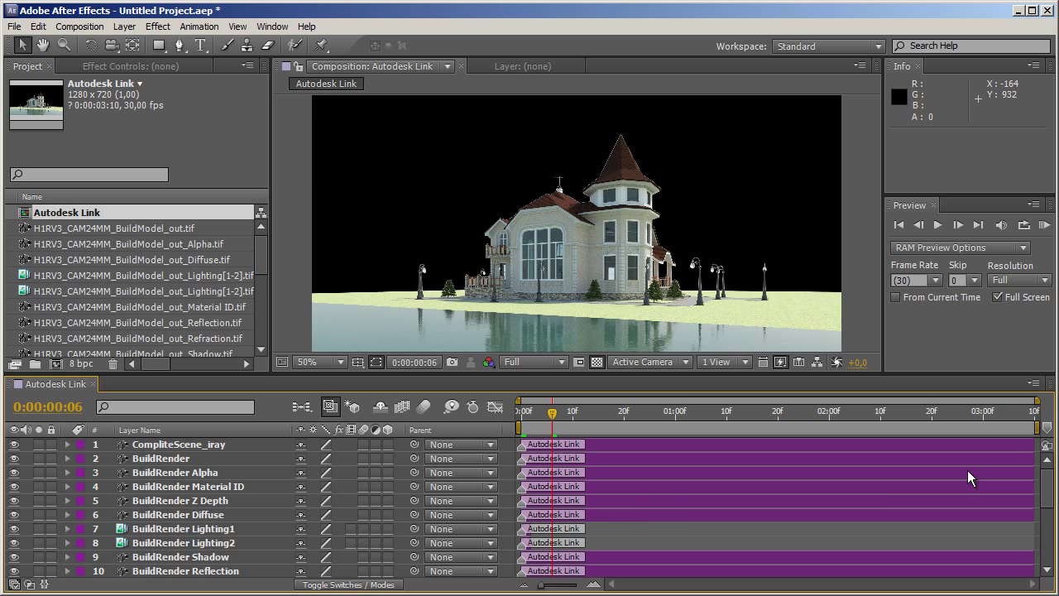
pyautogui.moveTo(1053, 488); pyautogui.dragTo(1052, 459)
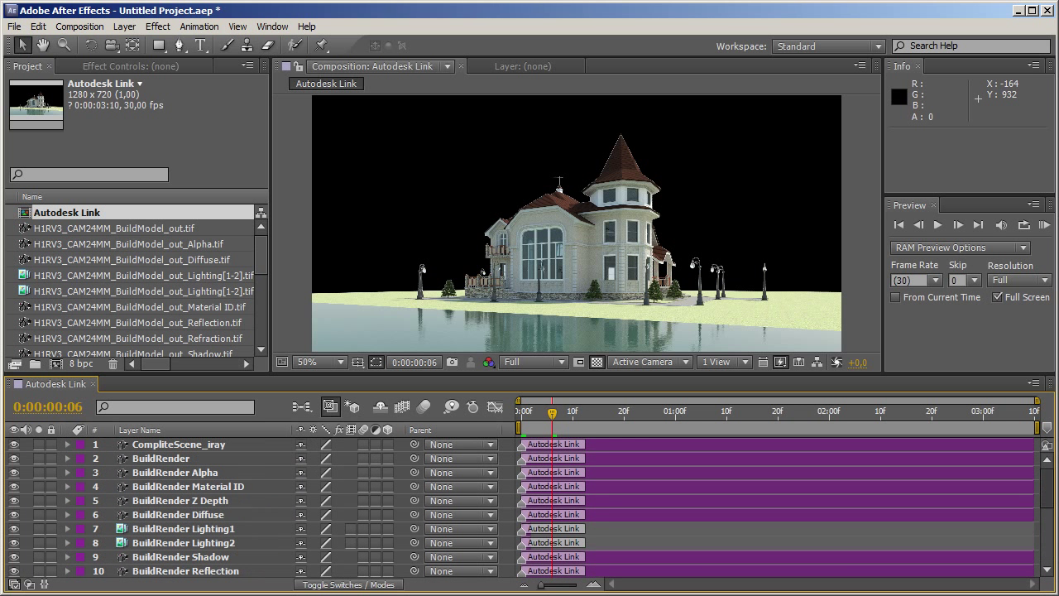
pyautogui.click(177, 501)
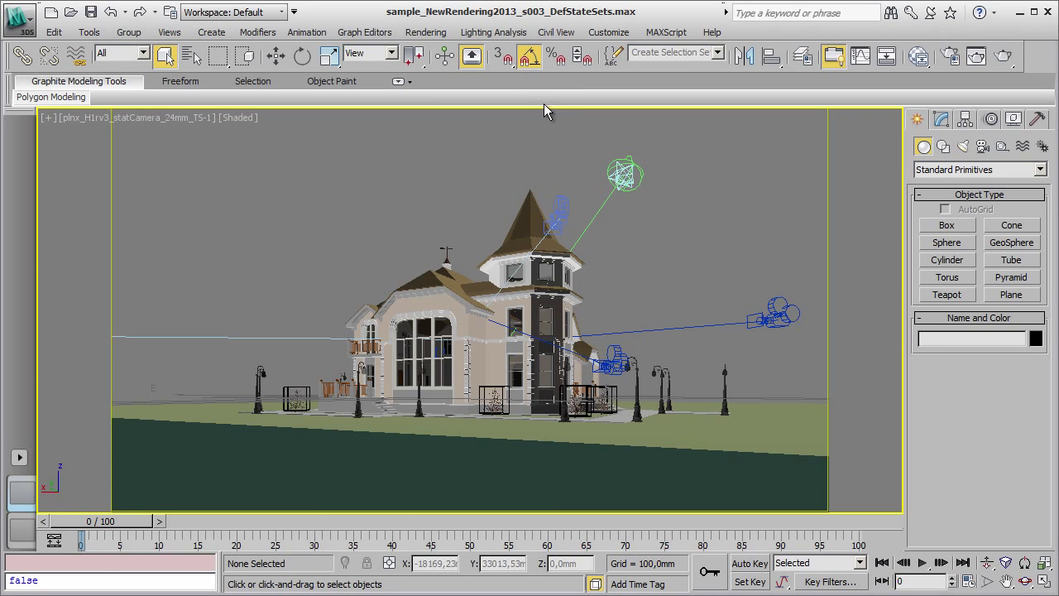
# - Open State Sets, inspect the compositor pass graph, then close the Compositor Link panel and view
pyautogui.click(425, 32)
pyautogui.click(438, 100)
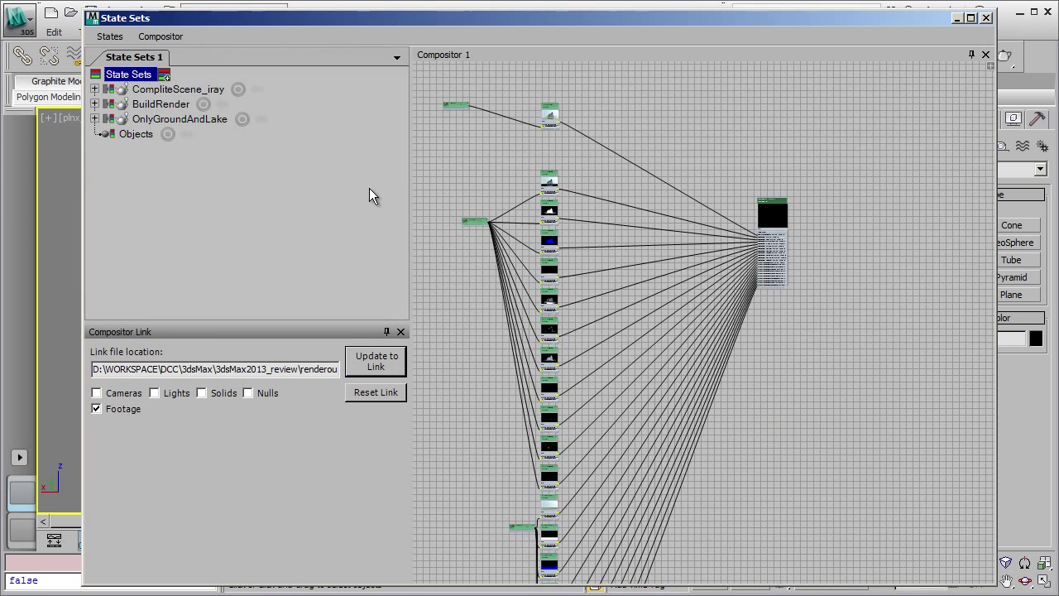
pyautogui.moveTo(483, 364); pyautogui.dragTo(496, 313, button='middle')
pyautogui.moveTo(495, 367); pyautogui.dragTo(530, 421, button='middle')
pyautogui.moveTo(538, 121)
pyautogui.mouseDown(button='middle')
pyautogui.moveTo(540, 151)
pyautogui.moveTo(548, 118)
pyautogui.mouseUp(button='middle')
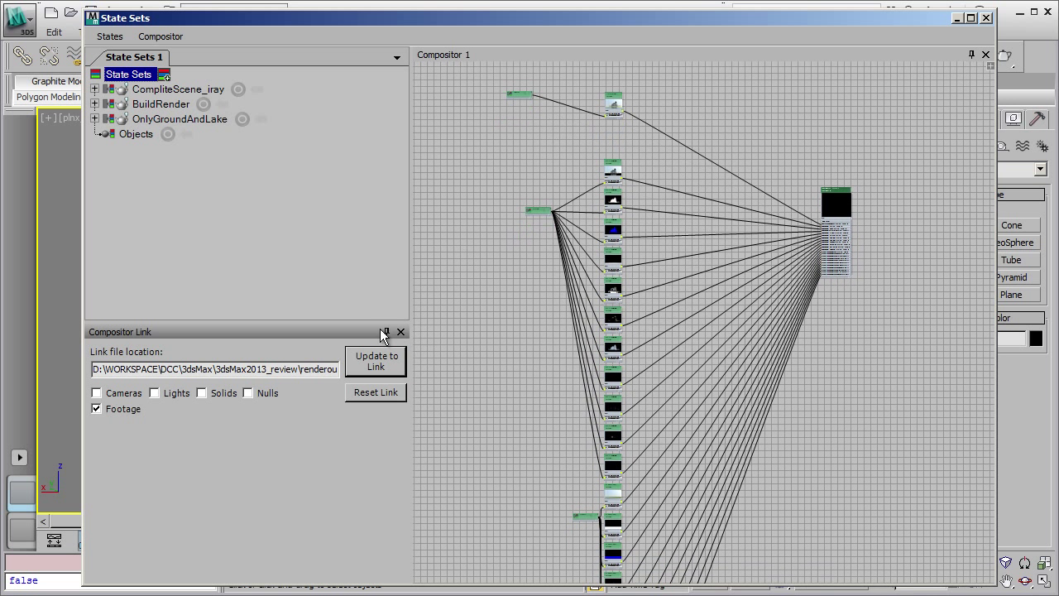
pyautogui.click(401, 331)
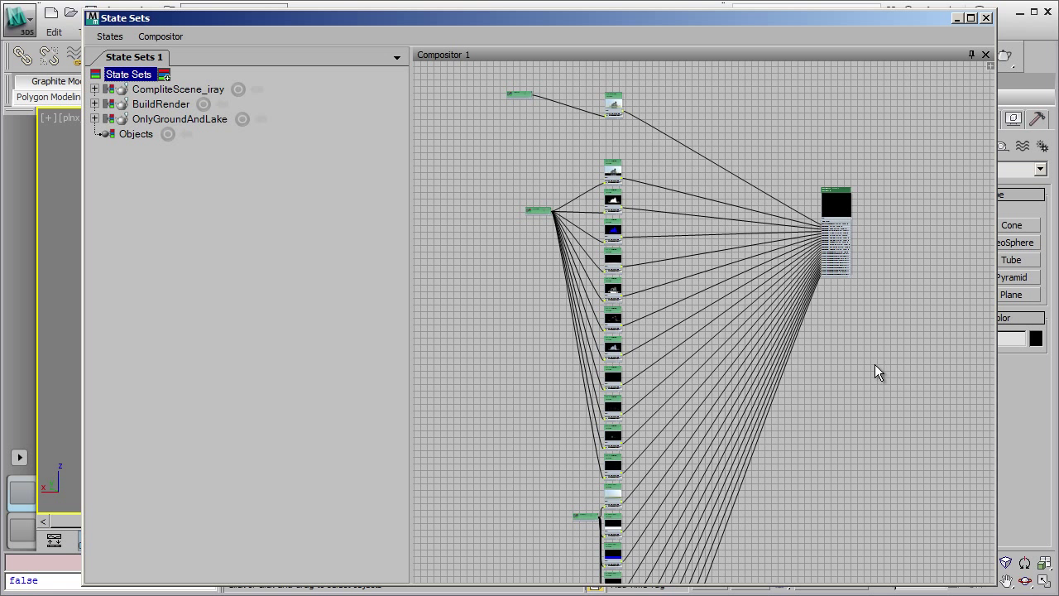
pyautogui.click(985, 54)
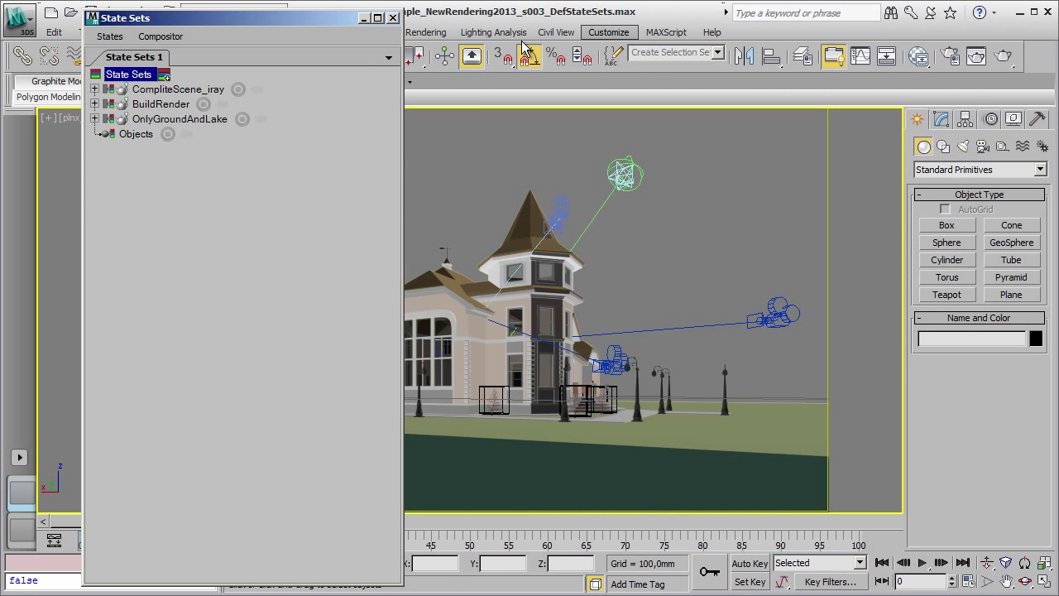